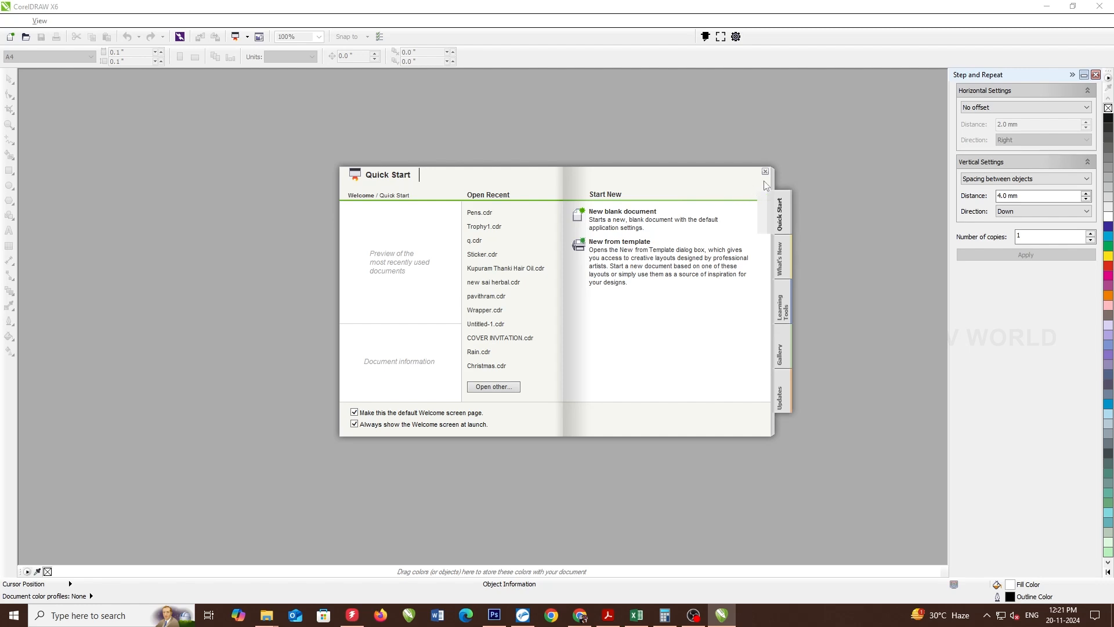
- Create a new document with a 92 × 53 mm page
click(765, 171)
key(ctrl+n)
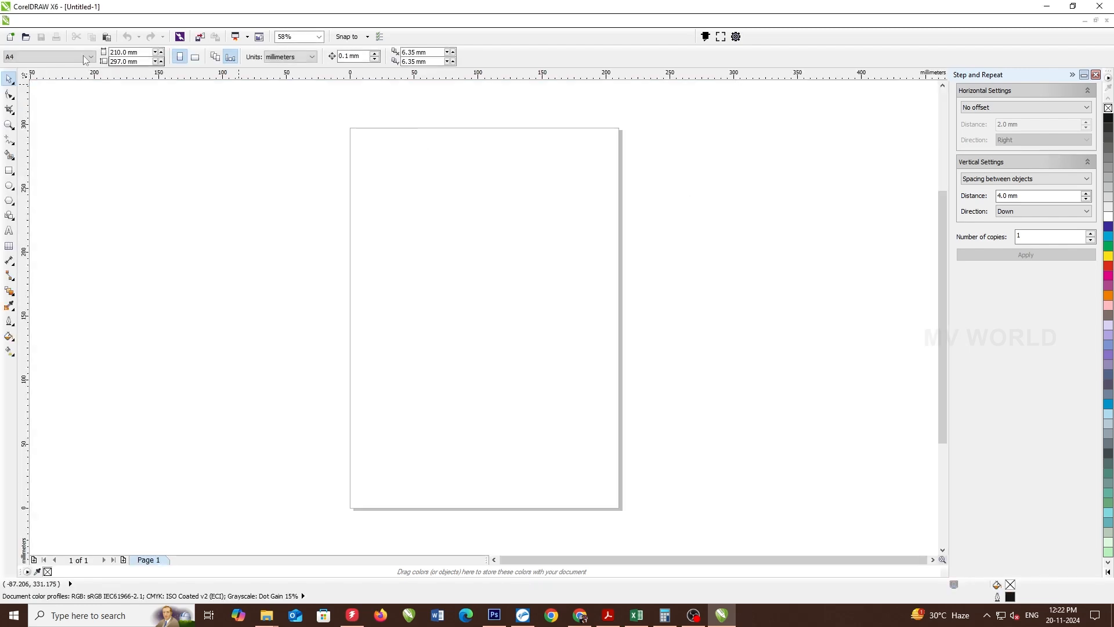
text(92)
key(Tab)
text(53)
key(Return)
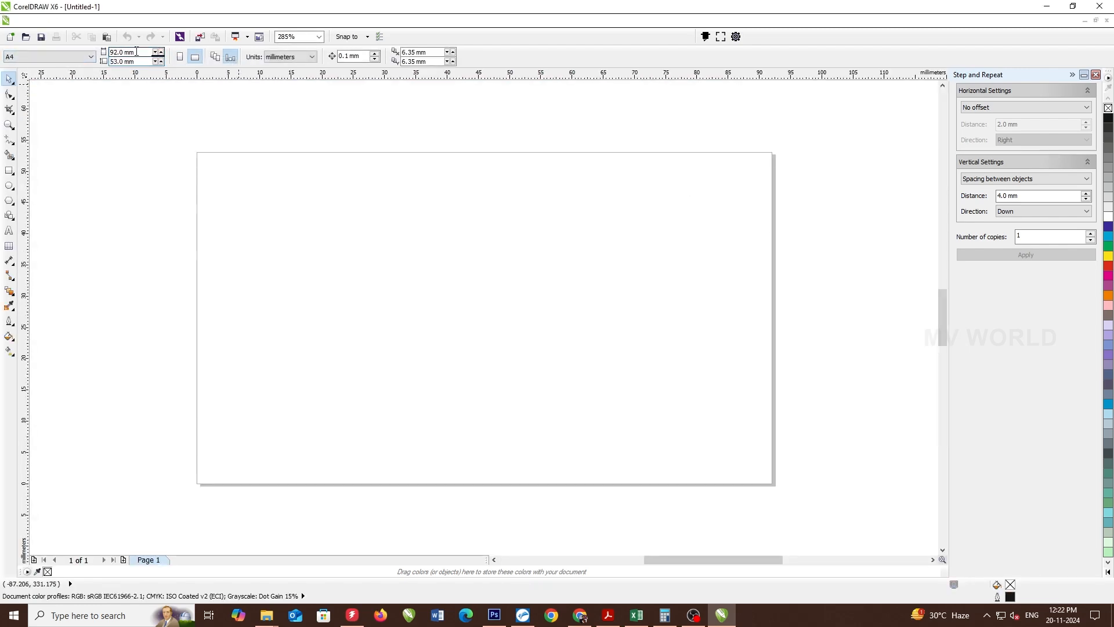
- Add a page-sized rectangle and remove its outline
double_click(9, 170)
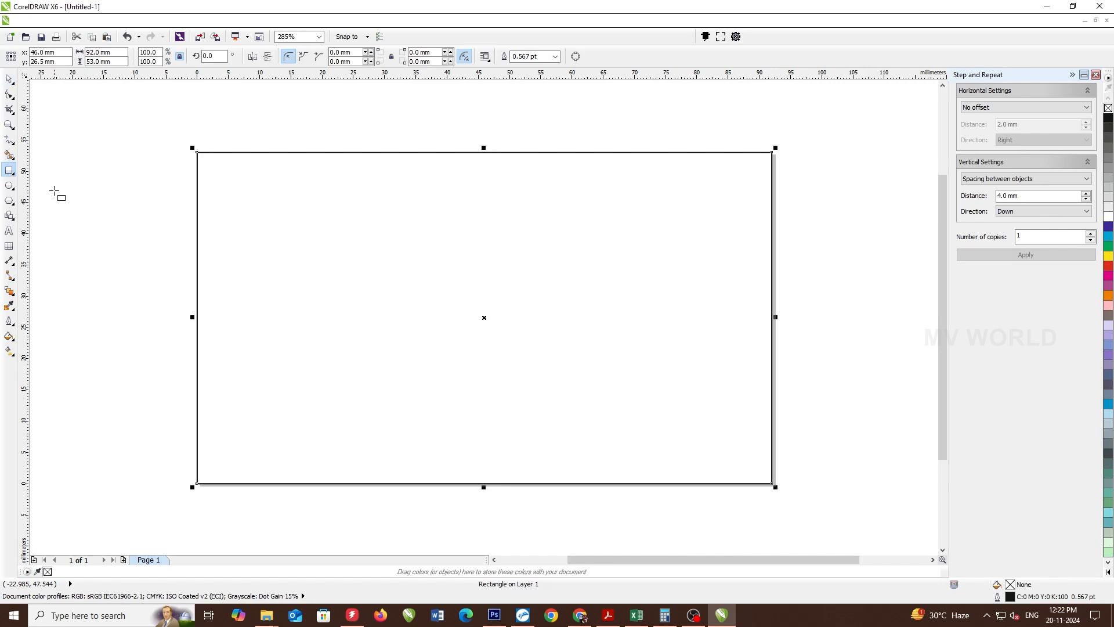
key(shift+F4)
right_click(1108, 108)
click(1096, 74)
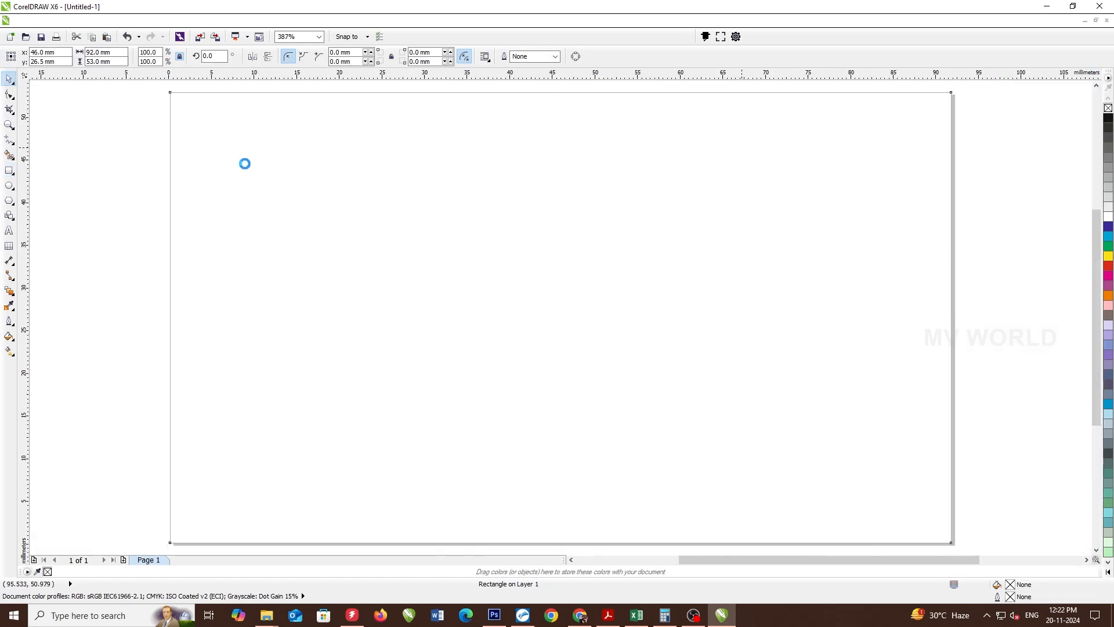
click(8, 231)
click(254, 259)
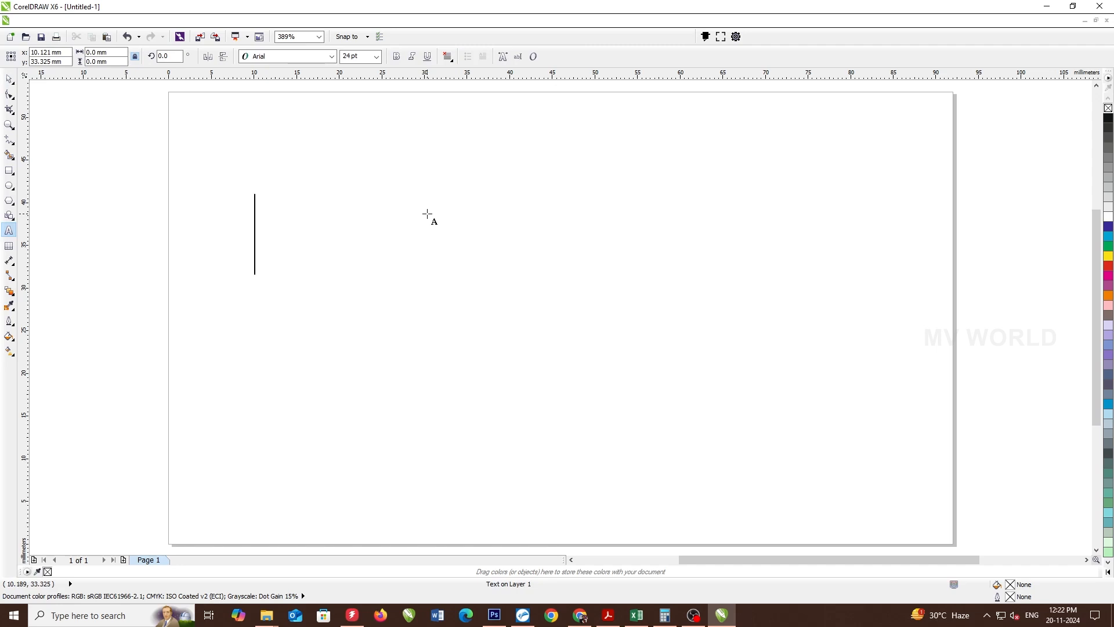
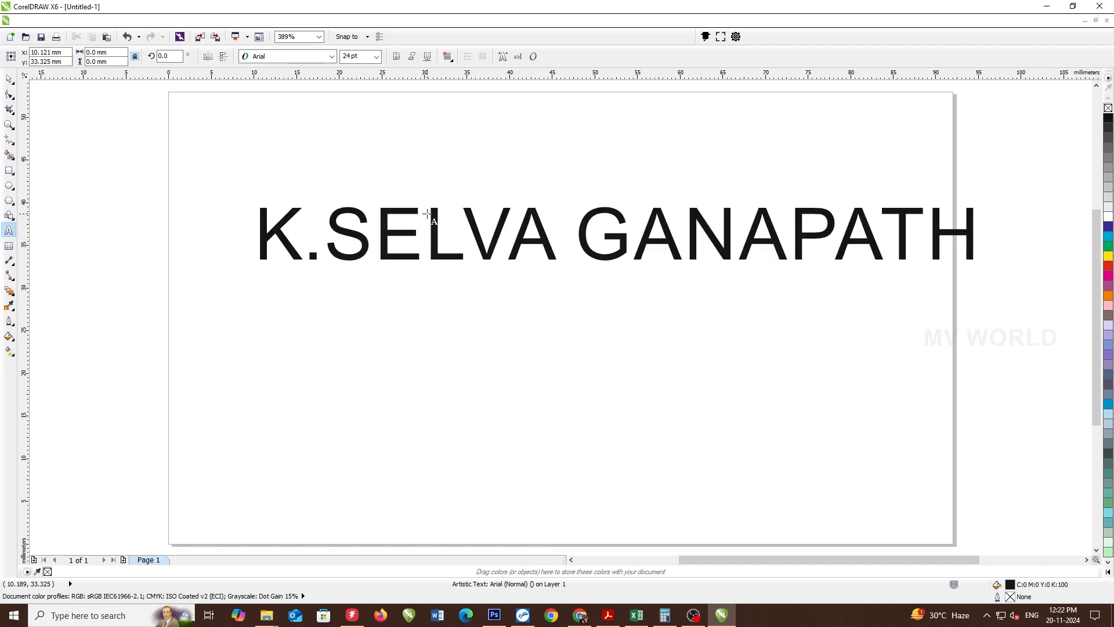
- Type the lawyer's name followed by 'B.A.,LLB.,' and set the whole line to 11 pt
key(ctrl+a)
key(ctrl+KP_2)
key(ctrl+KP_2)
key(ctrl+KP_2)
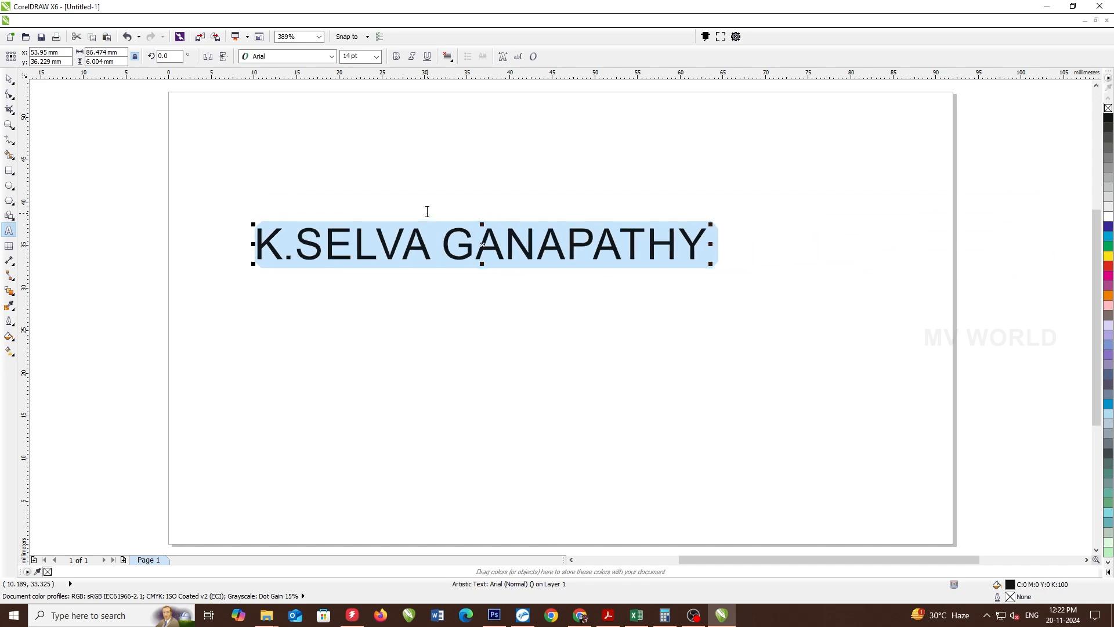
key(End)
text(B.A.,)
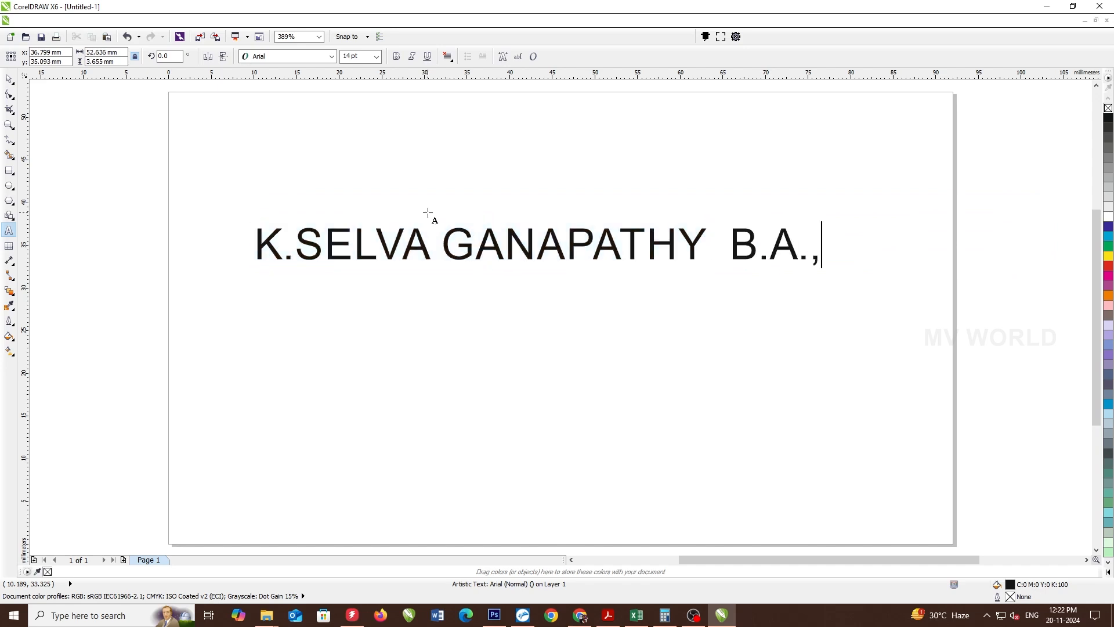
text(LLL)
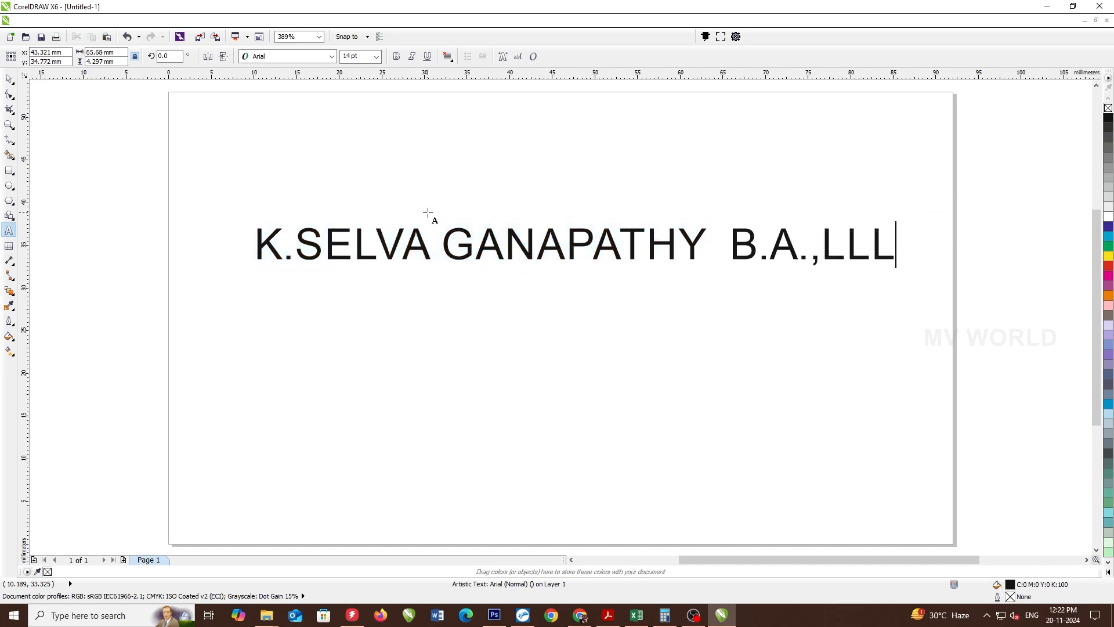
text(B.,)
key(ctrl+a)
key(ctrl+KP_2)
key(ctrl+KP_2)
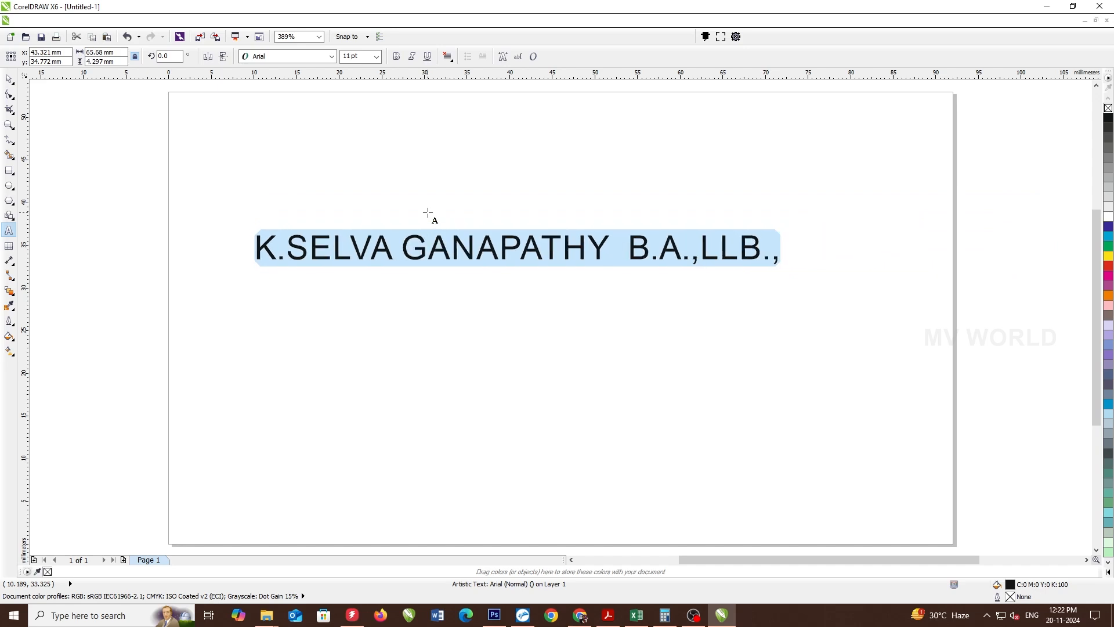
key(End)
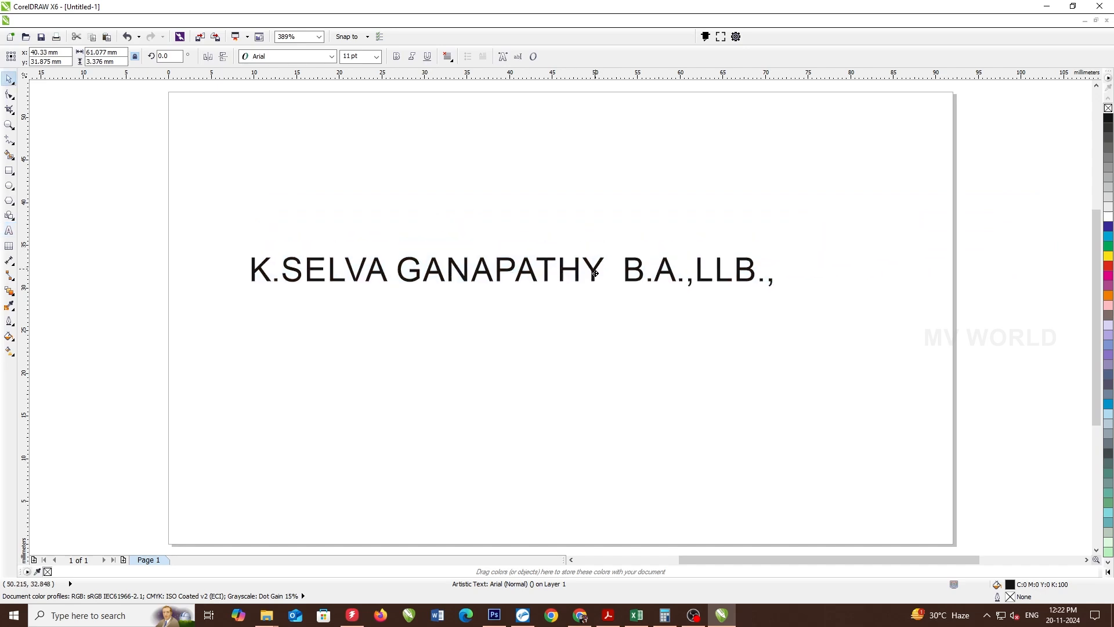
- Copy the name line, replace it with two phone numbers on separate lines, and move it below the name at left
drag(601, 248, 648, 157)
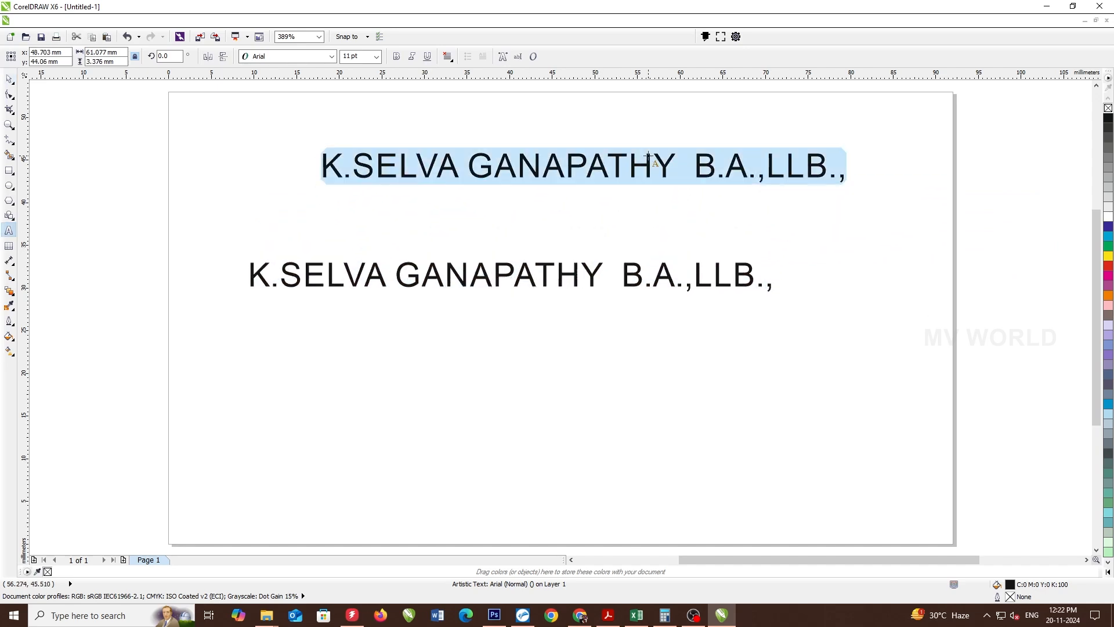
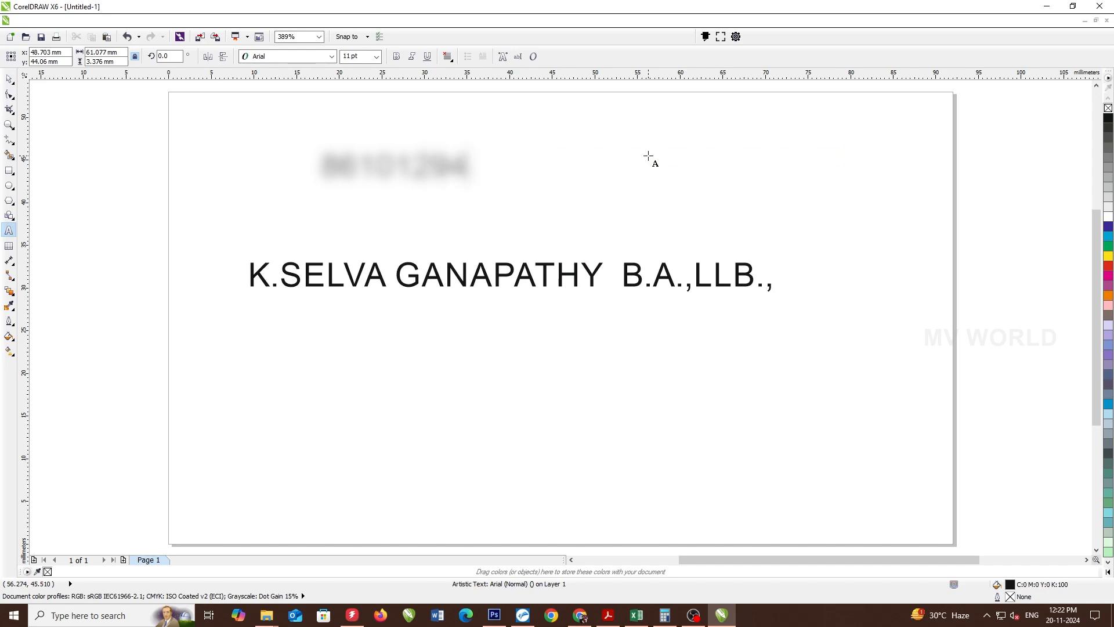
key(Return)
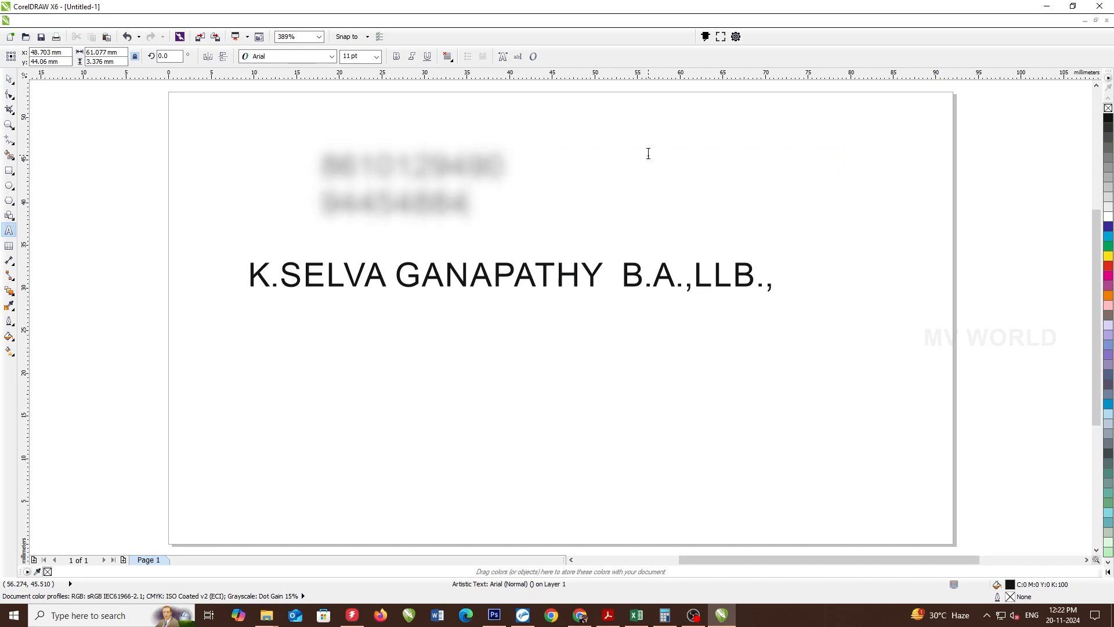
key(ctrl+space)
drag(428, 173, 305, 369)
- Start retyping the copied block as 'Office Address 1 :' followed by the first street line
key(ctrl+space)
key(ctrl+a)
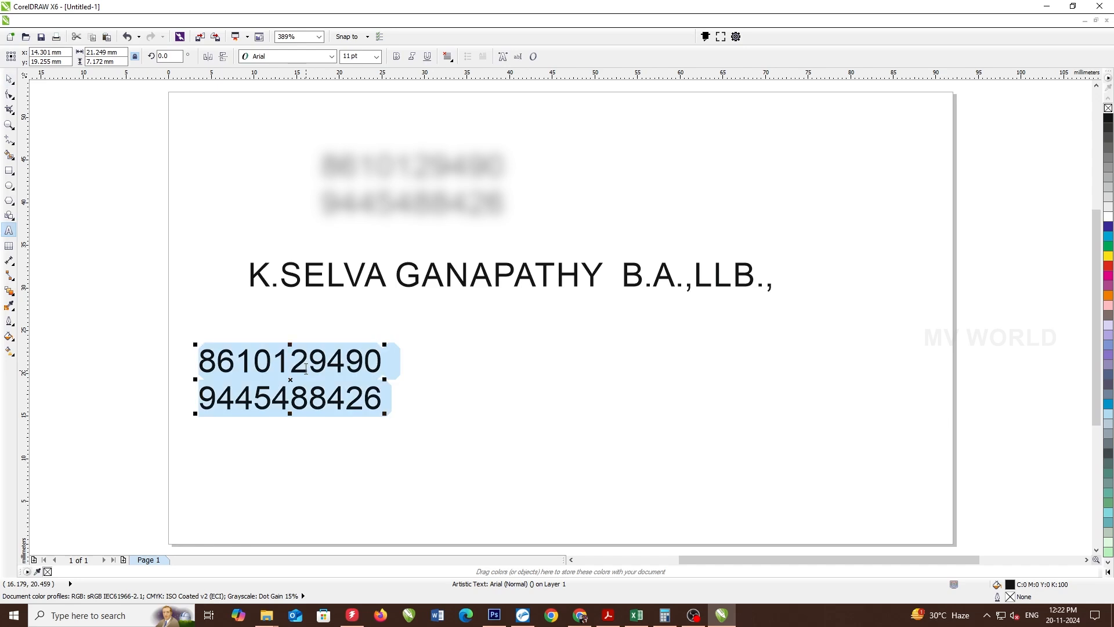
text(Office Addre)
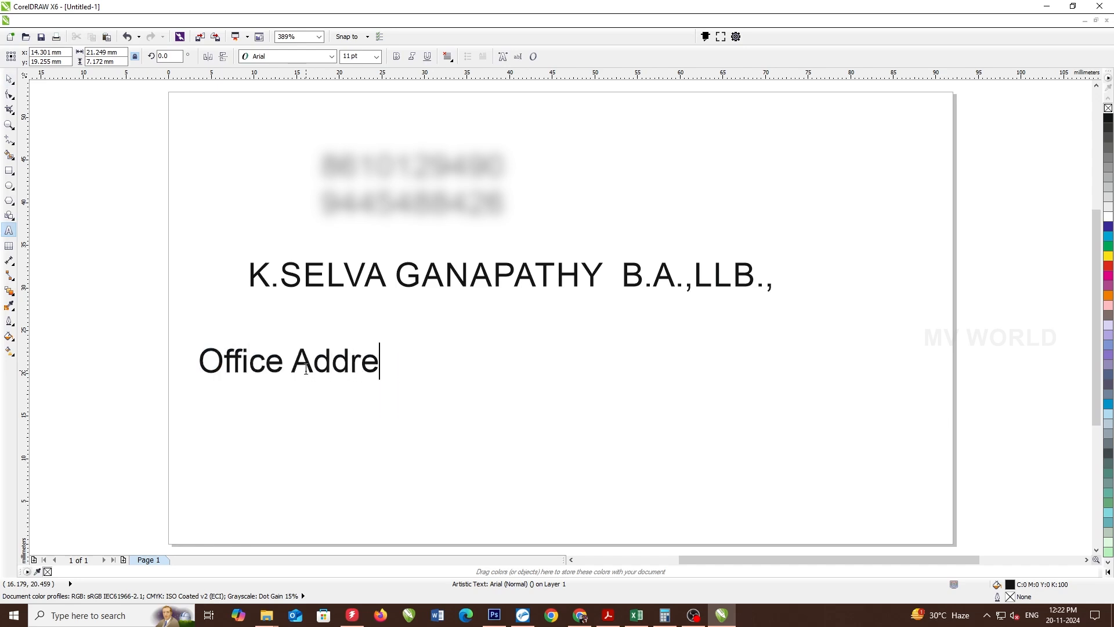
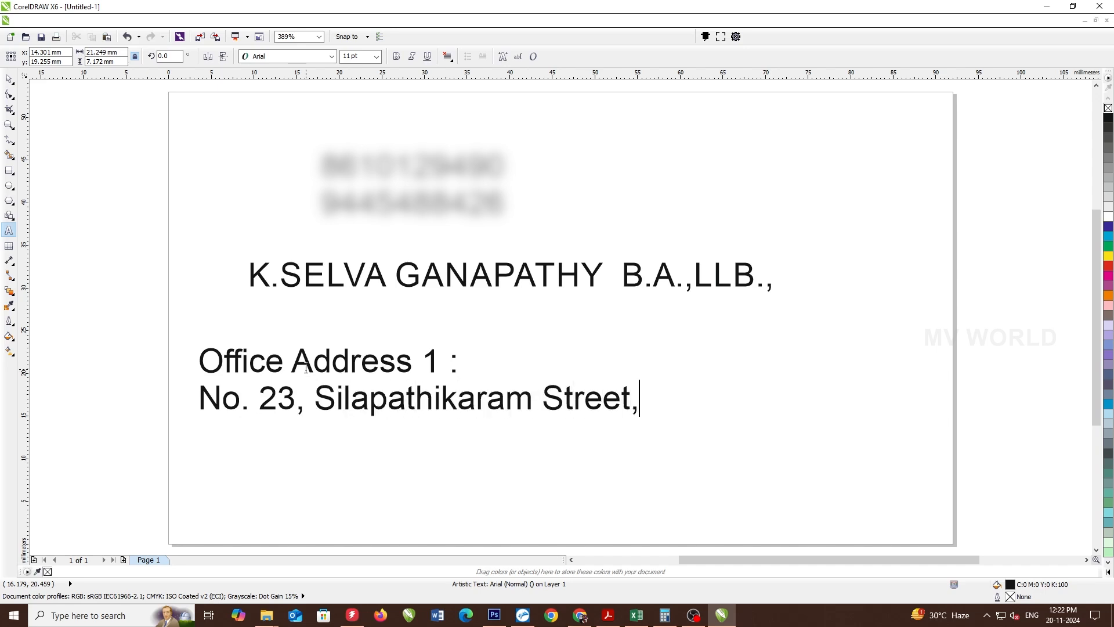
- Finish the Office Address 1 block with its locality line and the city and postcode line
key(Return)
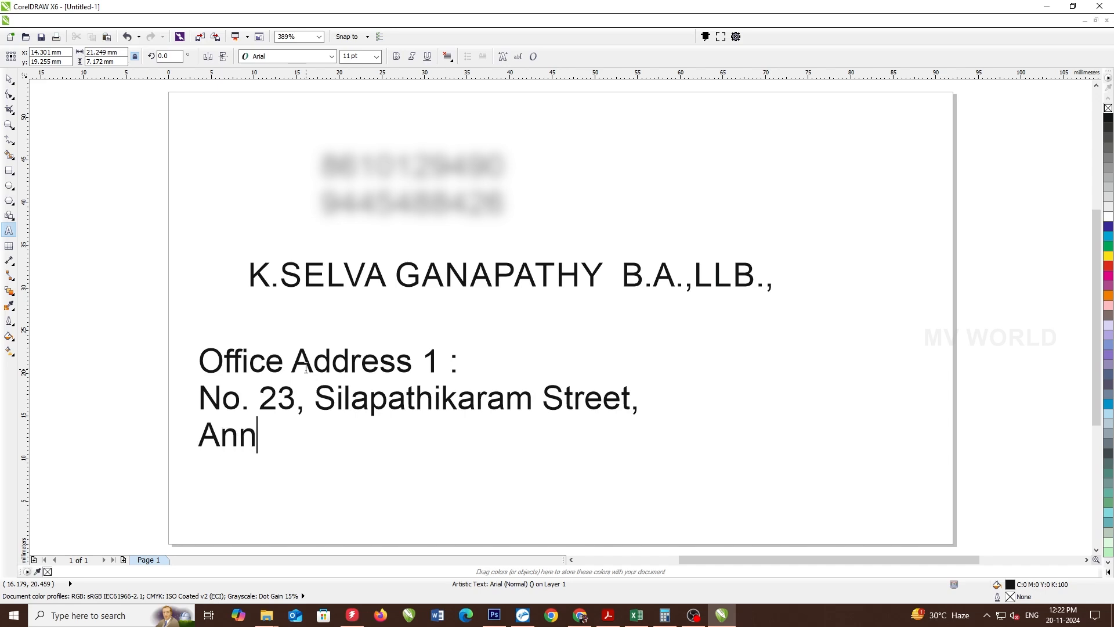
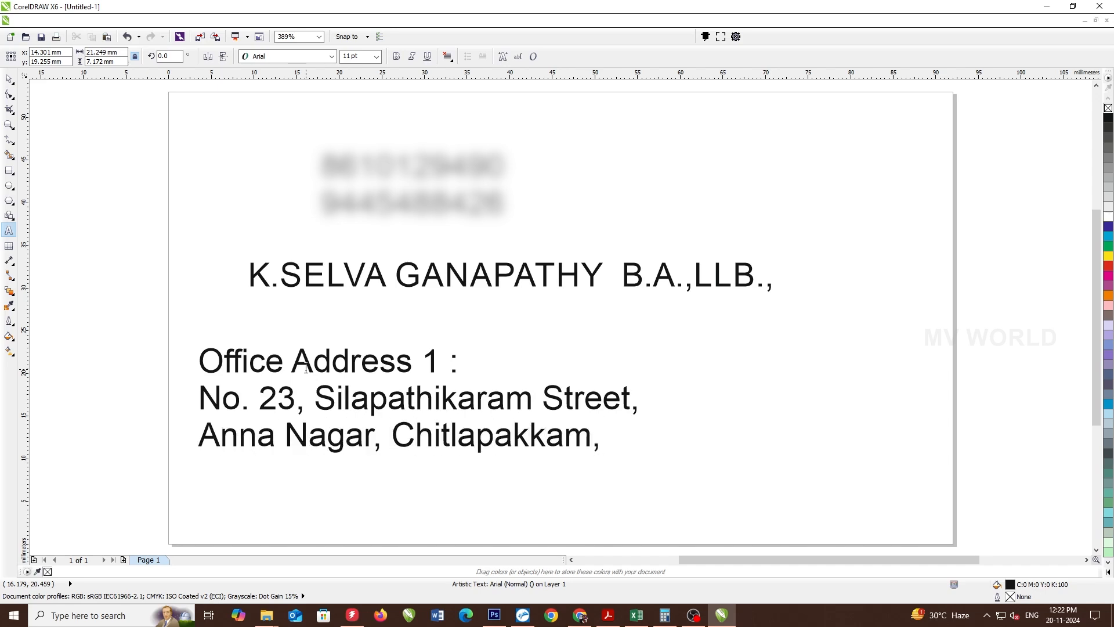
key(Return)
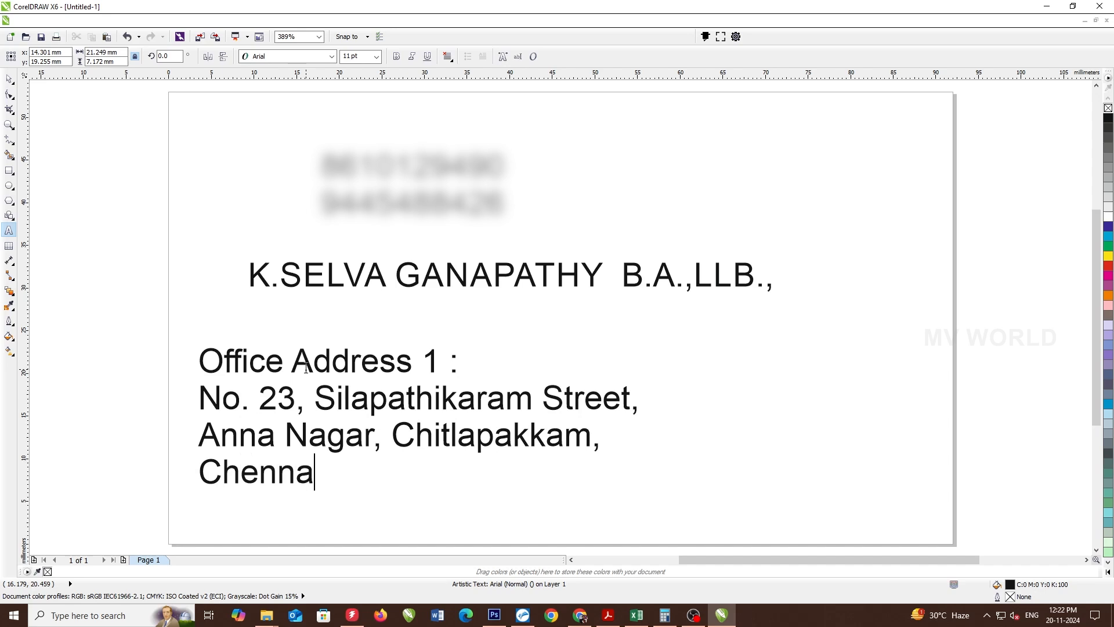
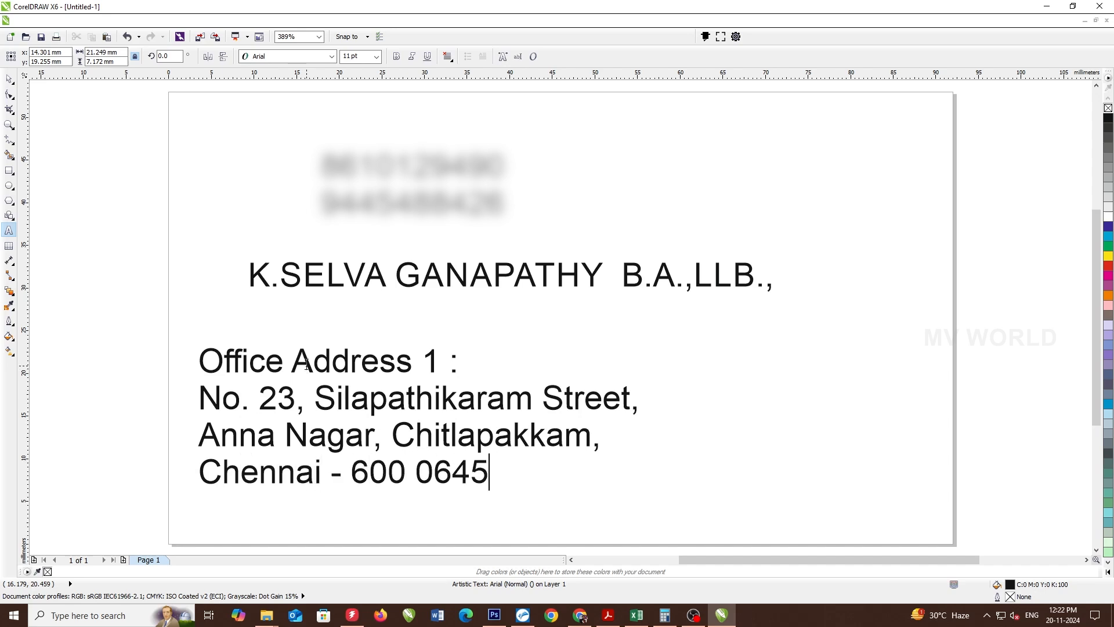
key(shift+Left)
key(ctrl+space)
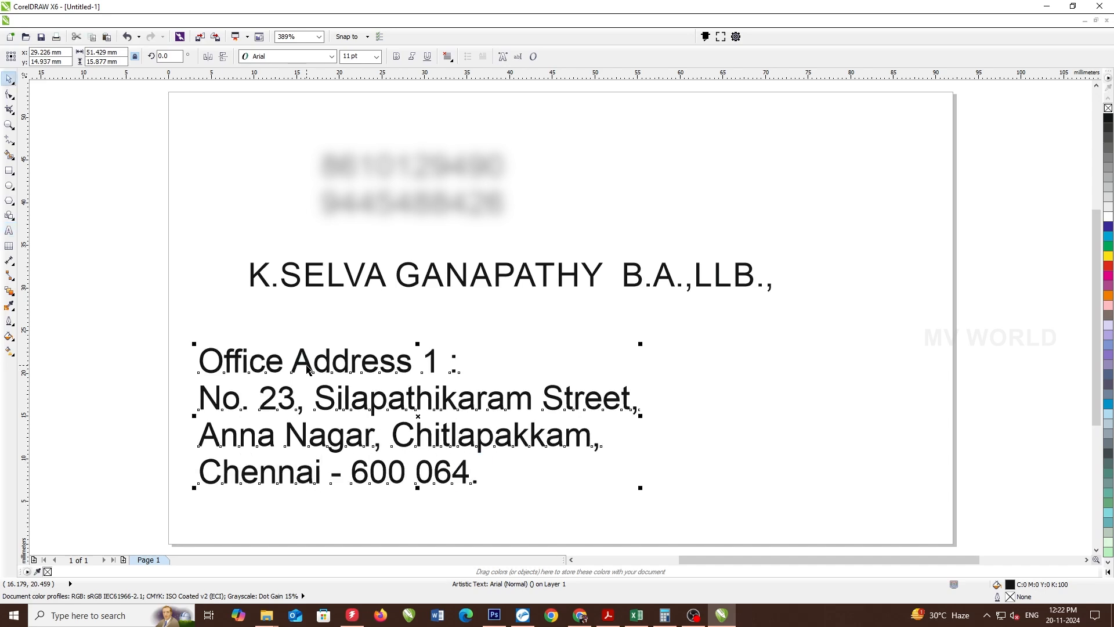
- Copy the address block to the right, change its heading to Office Address 2 and type the new street line
drag(300, 365, 776, 367)
double_click(911, 359)
text(2)
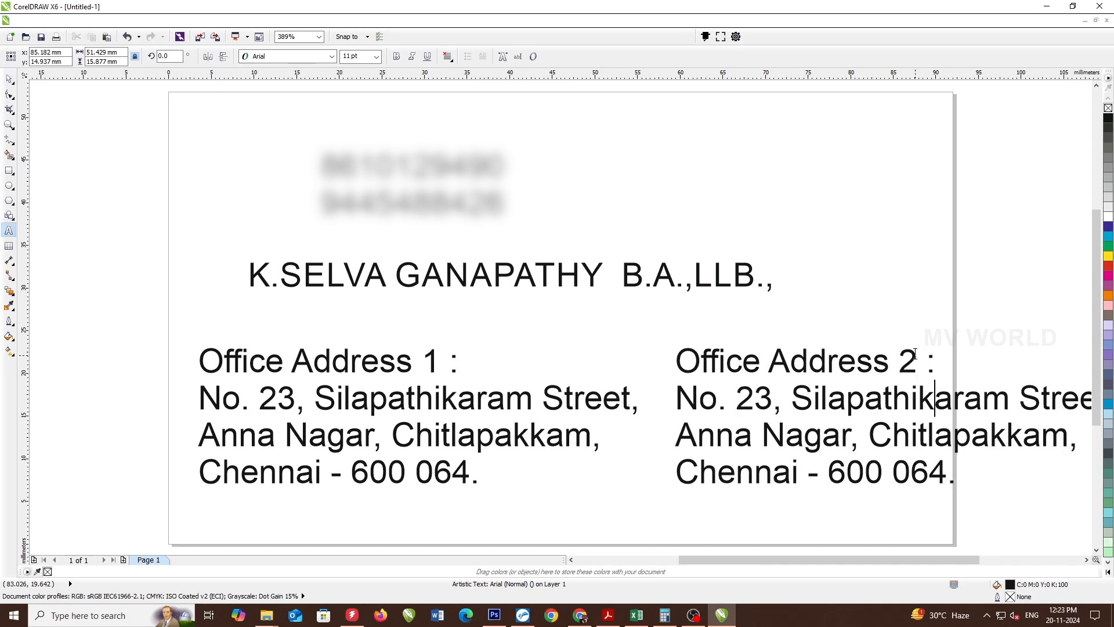
key(Home)
key(ctrl+shift+End)
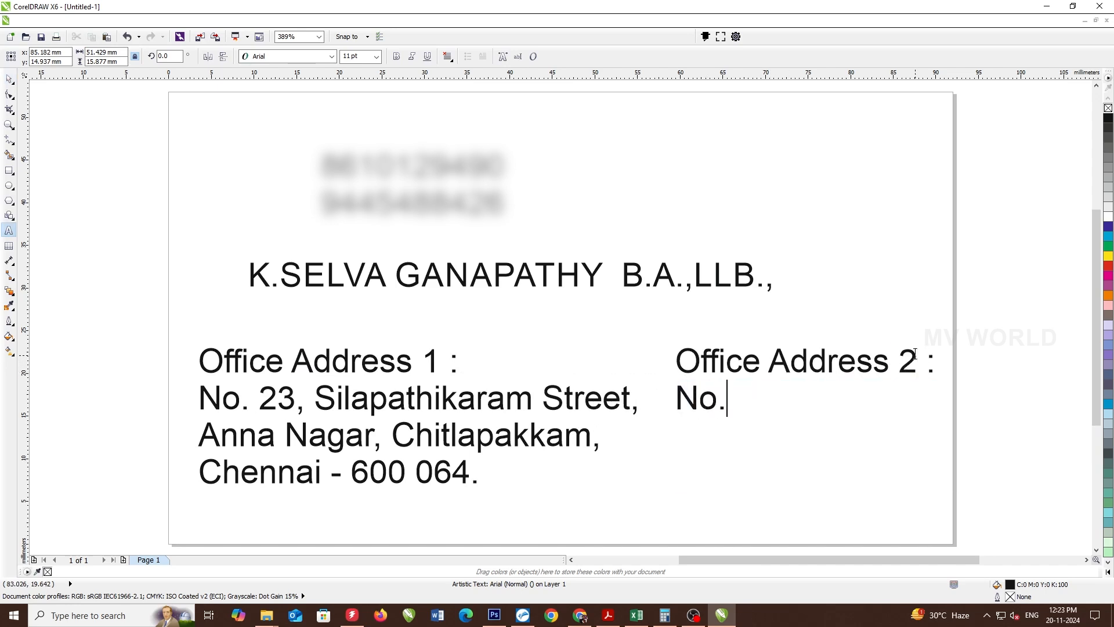
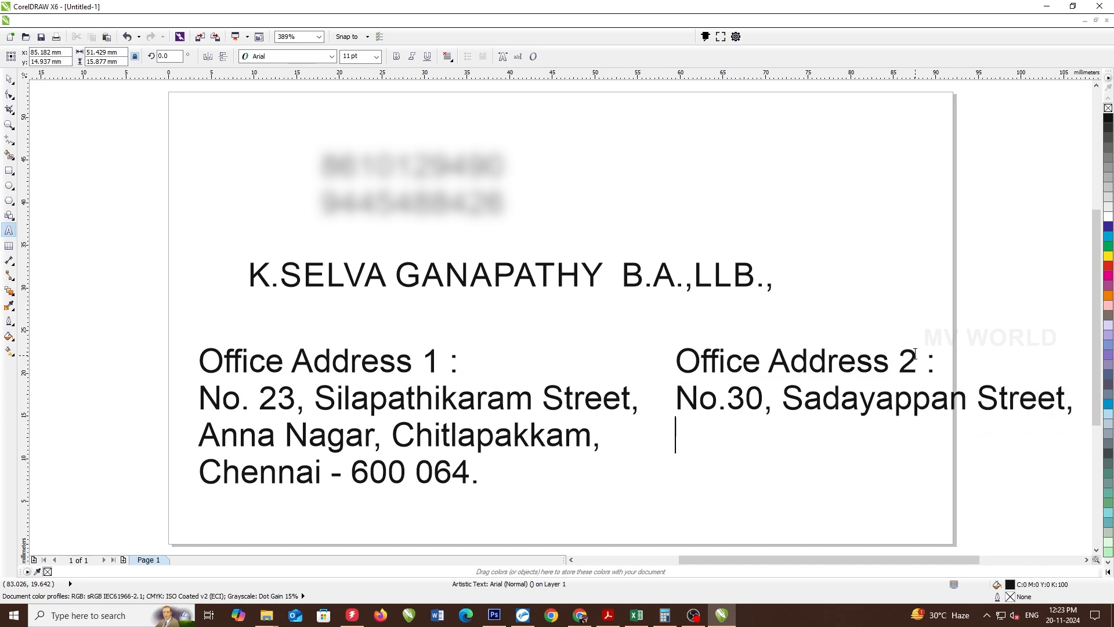
- Add the locality and city-with-postcode lines of the second address
key(Return)
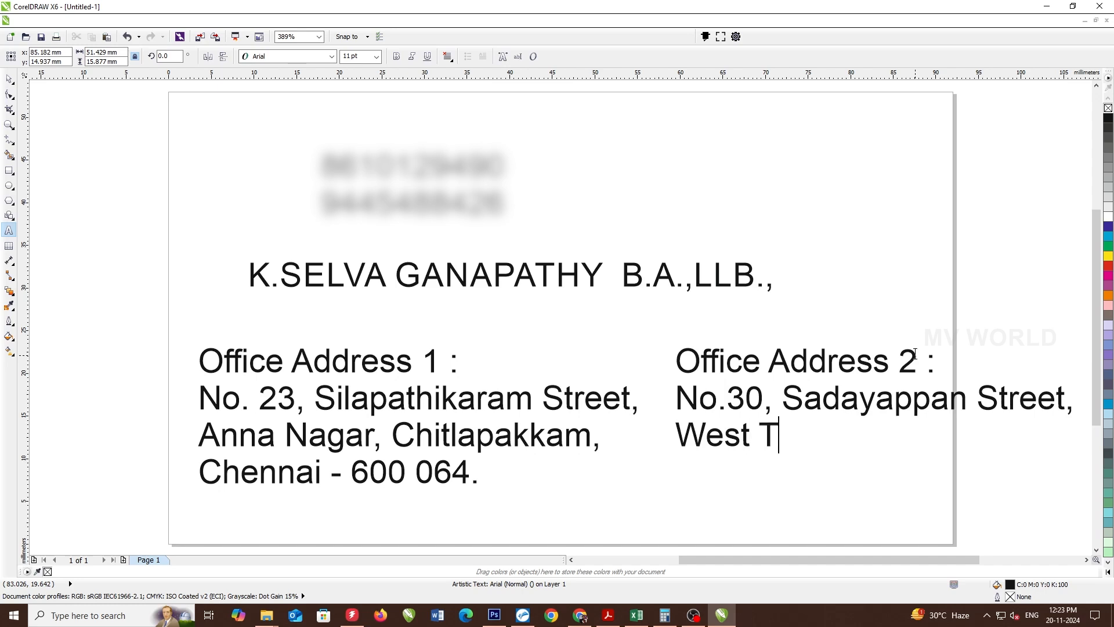
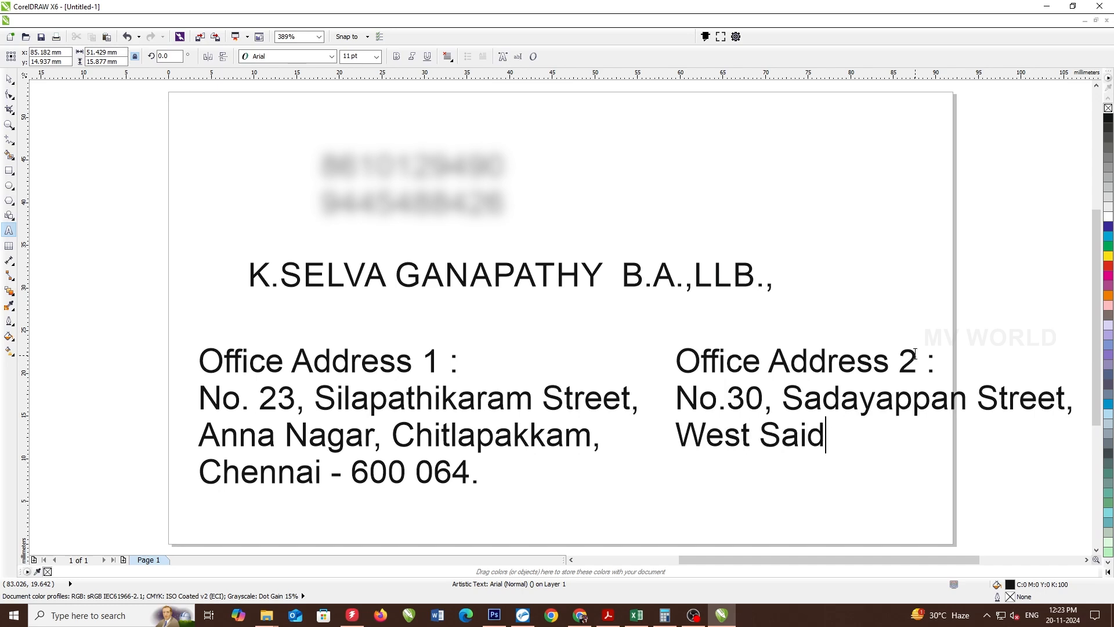
key(Return)
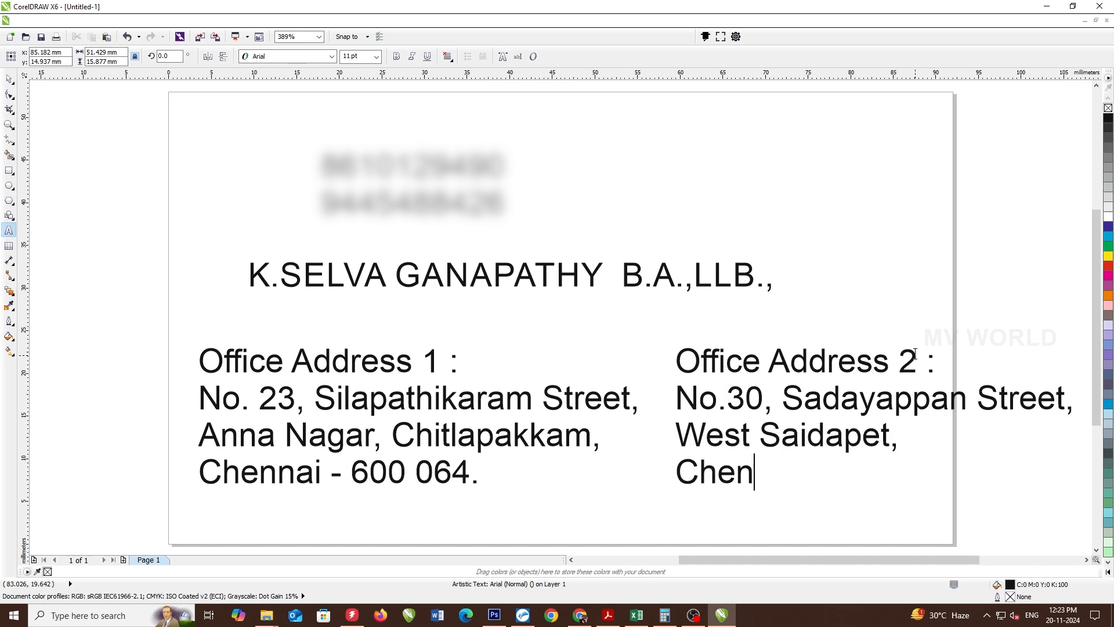
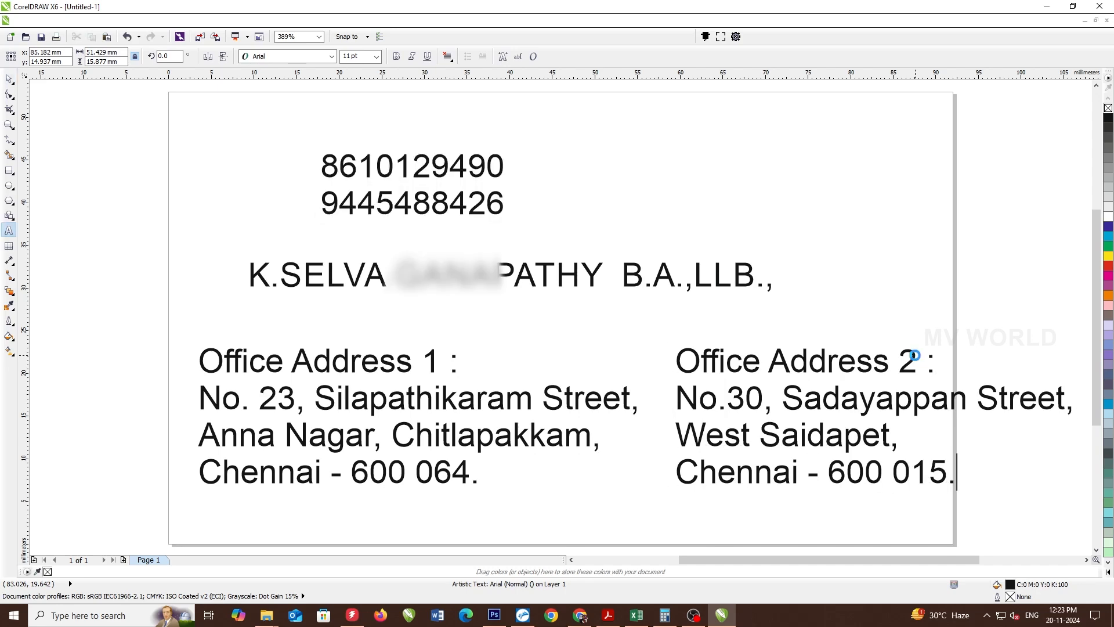
key(ctrl+space)
- Select both address blocks and scale them down to 8.109 pt so they sit side by side
scroll(474, 367, down, 3)
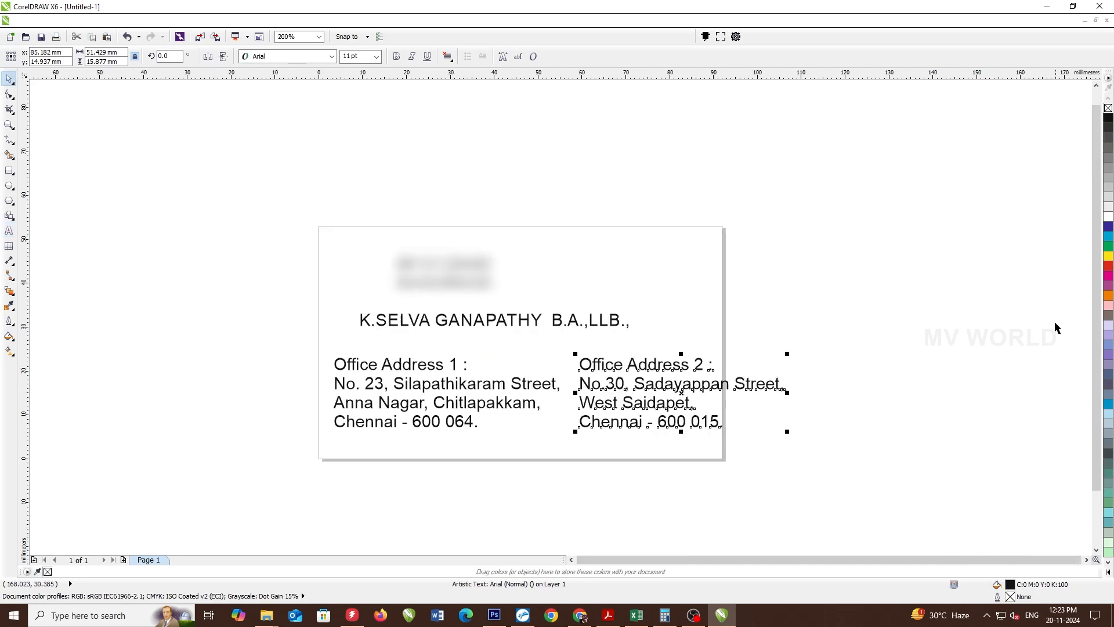
drag(888, 313, 279, 487)
drag(856, 340, 238, 448)
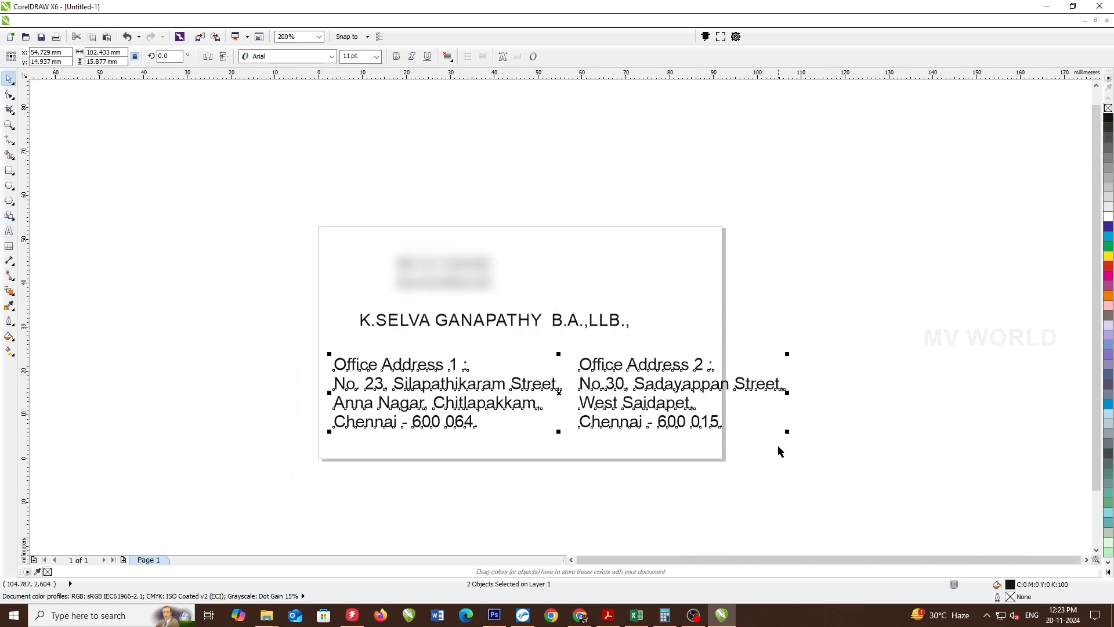
drag(787, 431, 730, 423)
- Replace a copied address block's text with an 'E-mail :' line holding the lawyer's e-mail address
drag(348, 423, 441, 444)
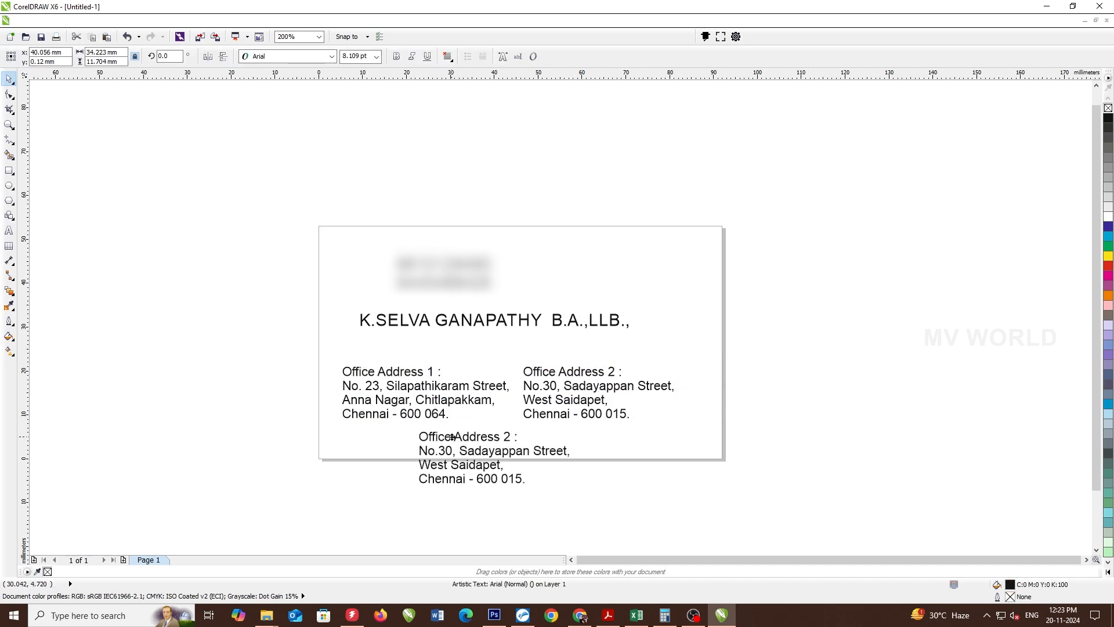
scroll(536, 409, up, 2)
key(ctrl+a)
text(E-)
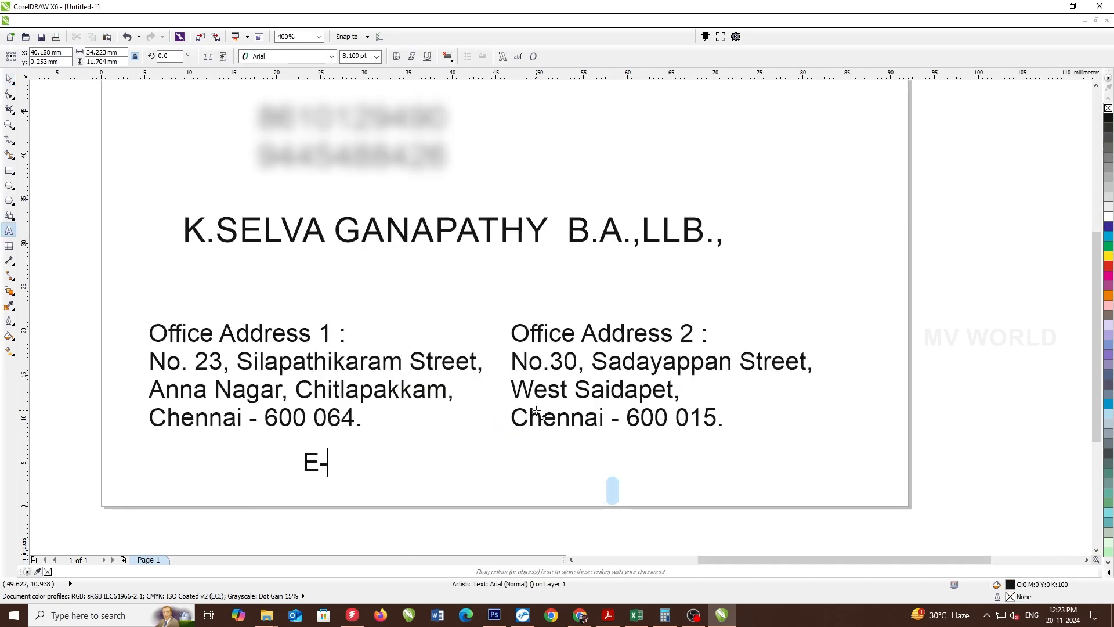
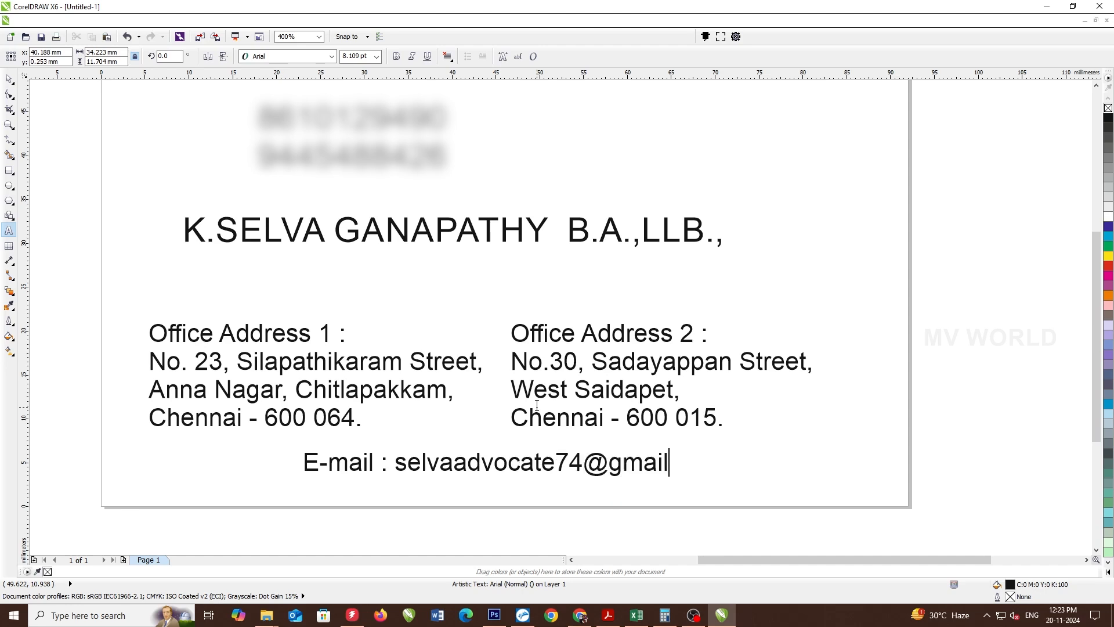
key(ctrl+space)
scroll(693, 500, down, 2)
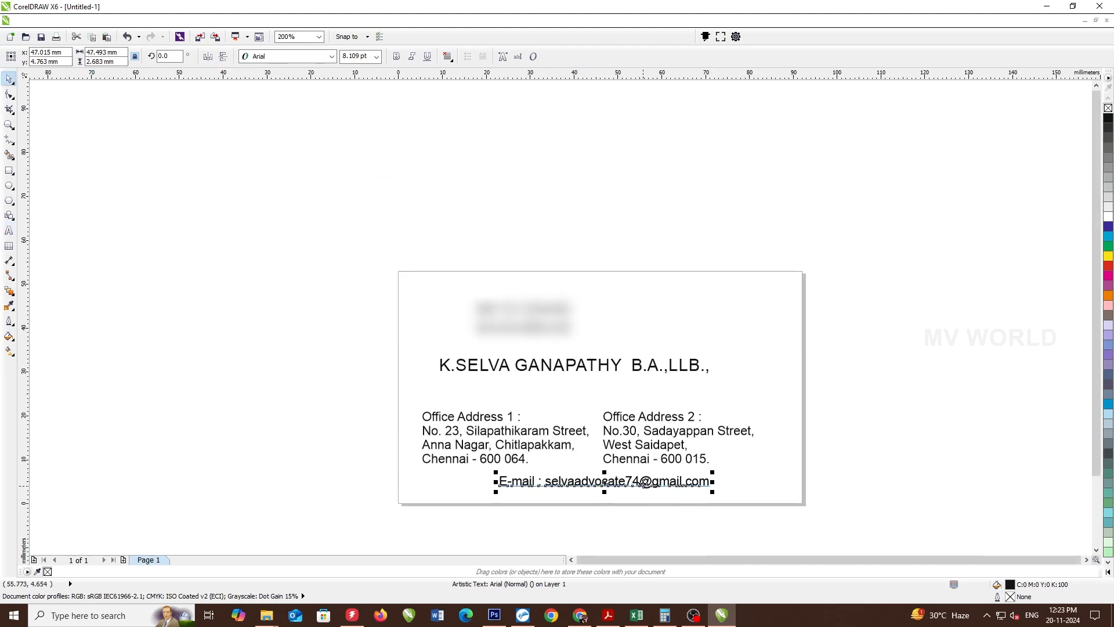
- Copy the e-mail line up under the name and retype it as 'Advocate - Madras High Court'
drag(652, 481, 651, 386)
scroll(652, 385, up, 2)
double_click(652, 384)
key(ctrl+a)
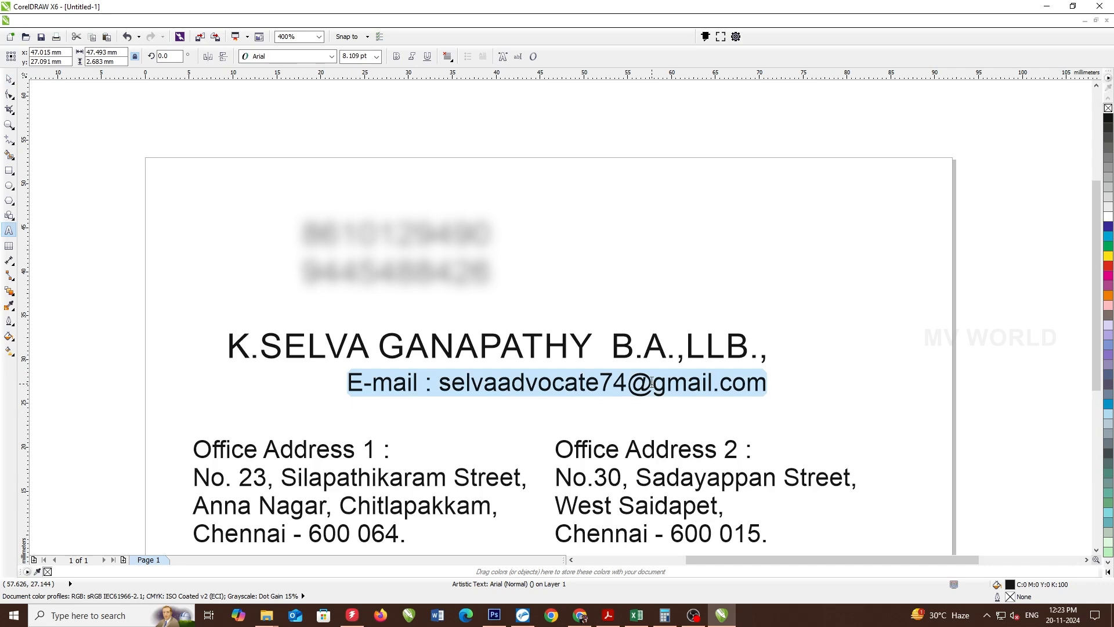
text(Advocate -)
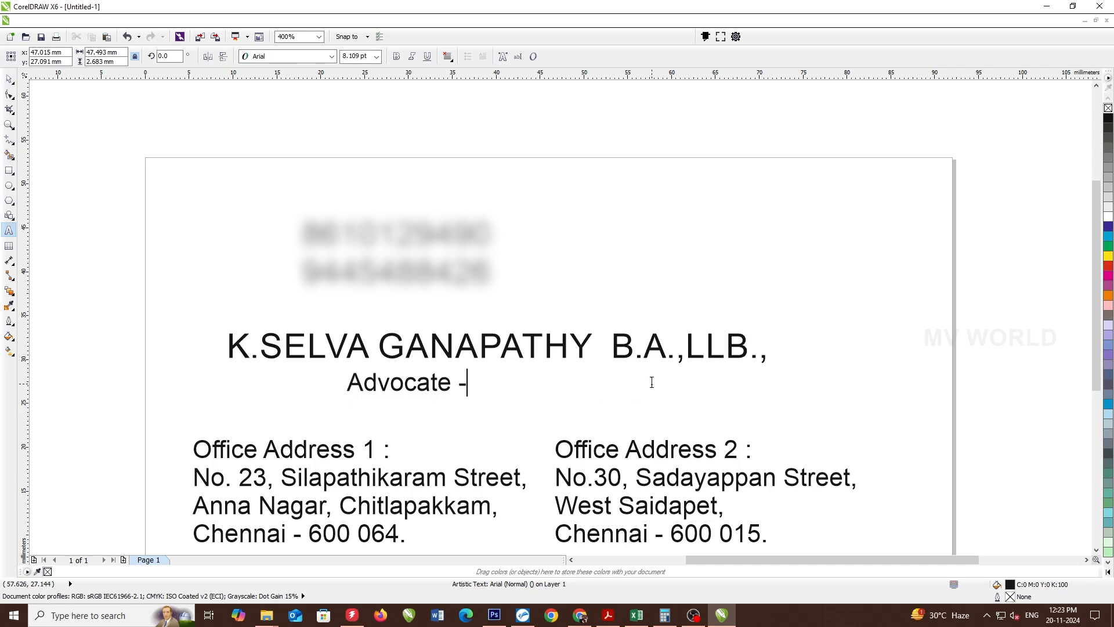
text( Madras High Court)
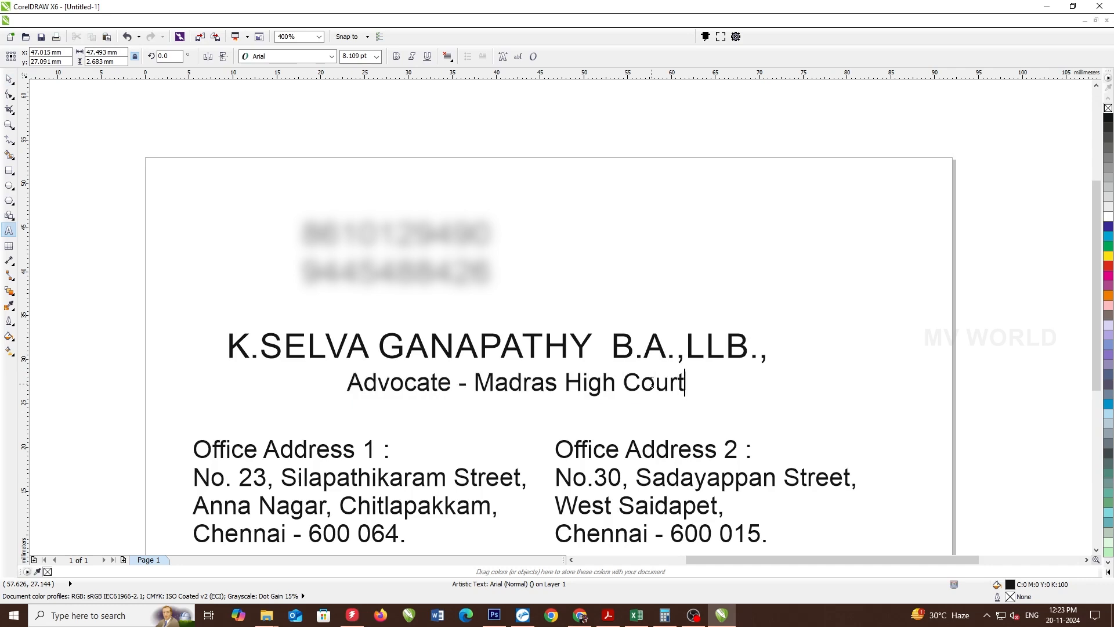
key(ctrl+space)
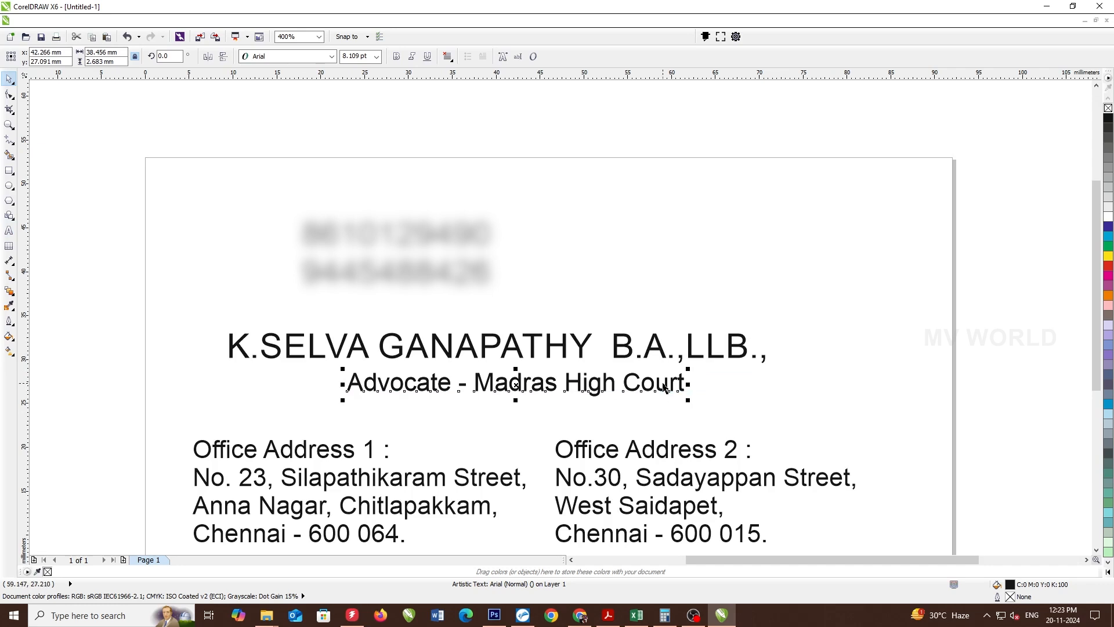
key(ctrl+z)
key(ctrl+shift+z)
- Copy that line lower and retype it as 'Legal Advisor in Garuda Managements & Services'
drag(658, 389, 516, 412)
double_click(516, 412)
key(ctrl+a)
text(Le)
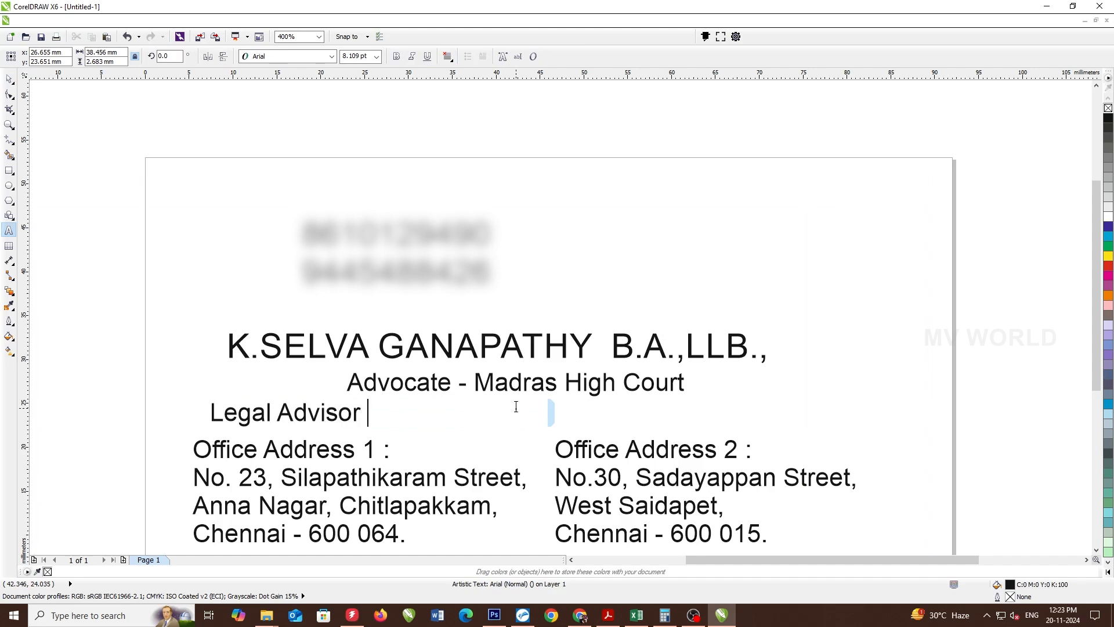
text(gal Advisor in Garuda M)
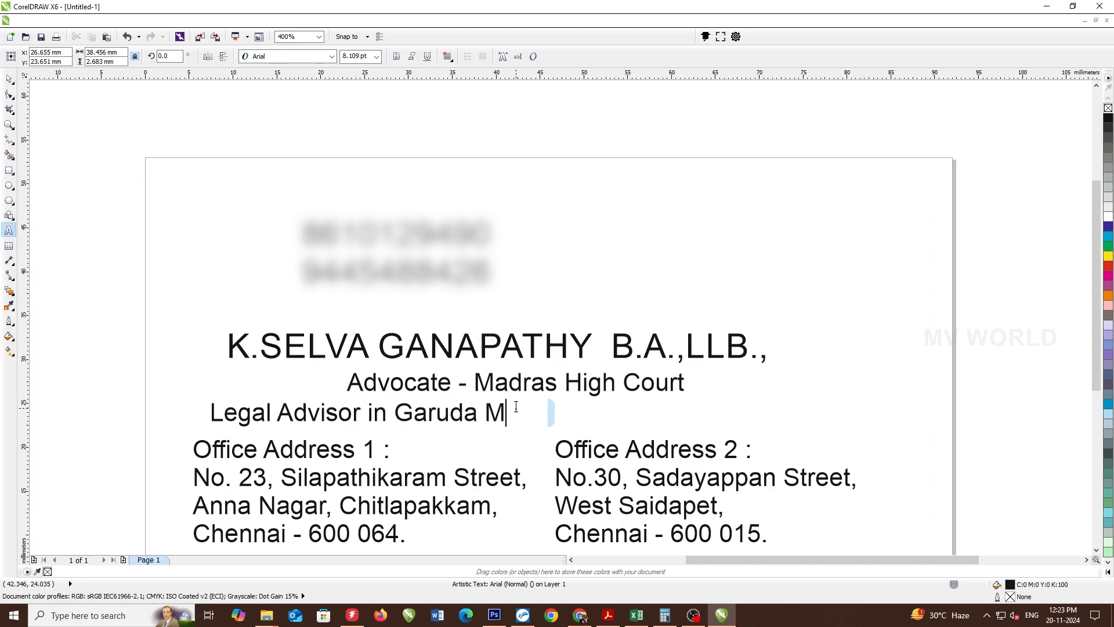
text(anagements)
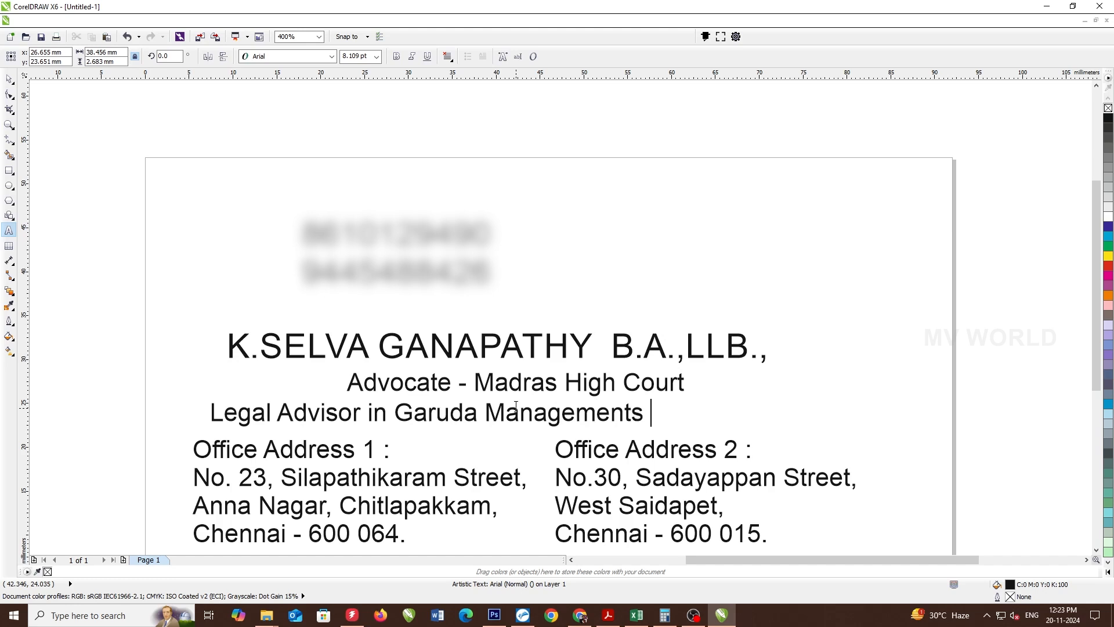
text( & Service)
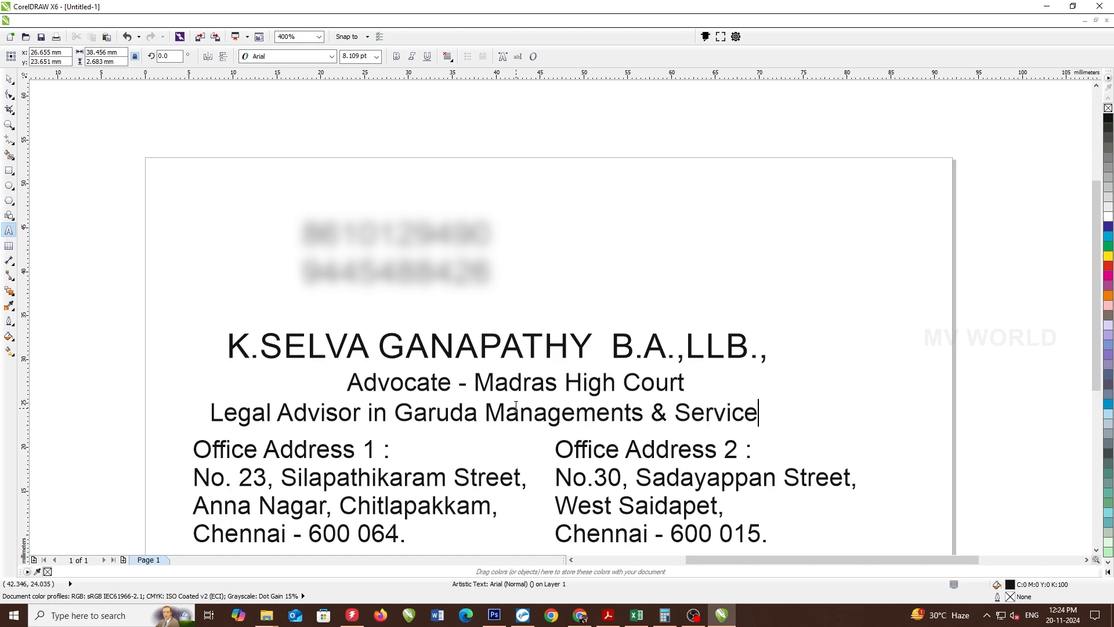
text(s)
key(ctrl+space)
key(F4)
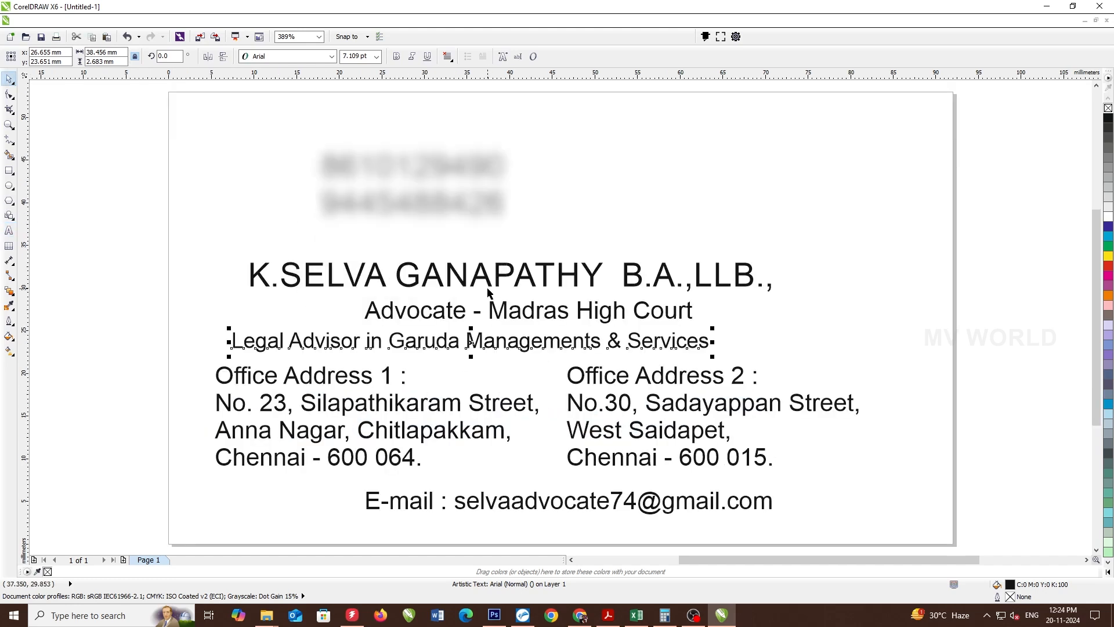
- Set the name in larger Arial MT Extra Bold Condensed, with the degrees smaller and bold
click(570, 271)
double_click(570, 271)
drag(604, 276, 247, 276)
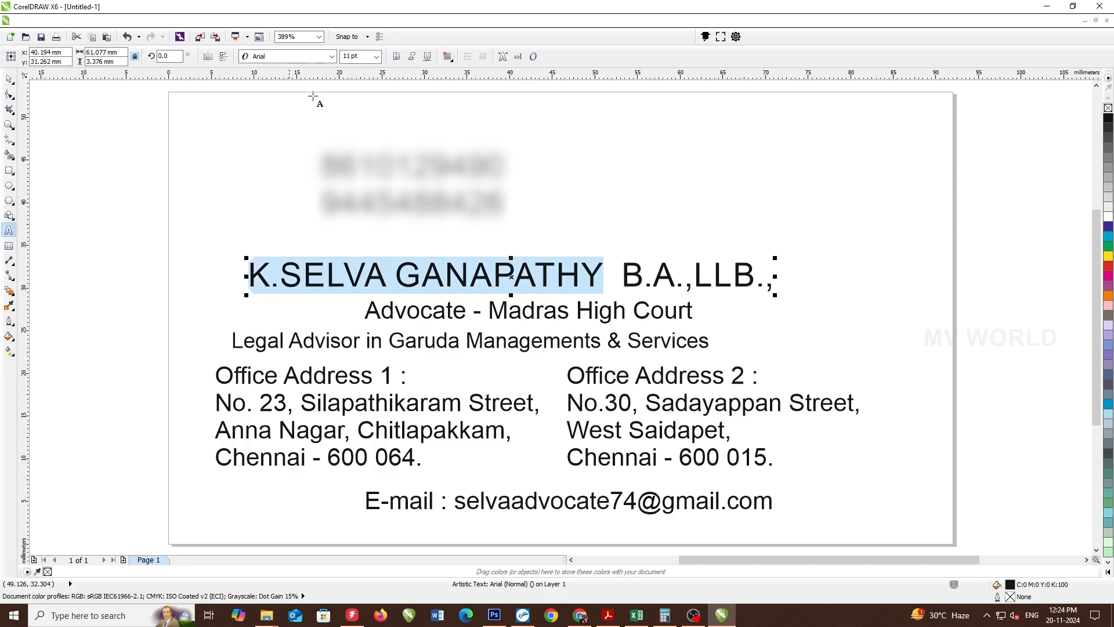
click(311, 55)
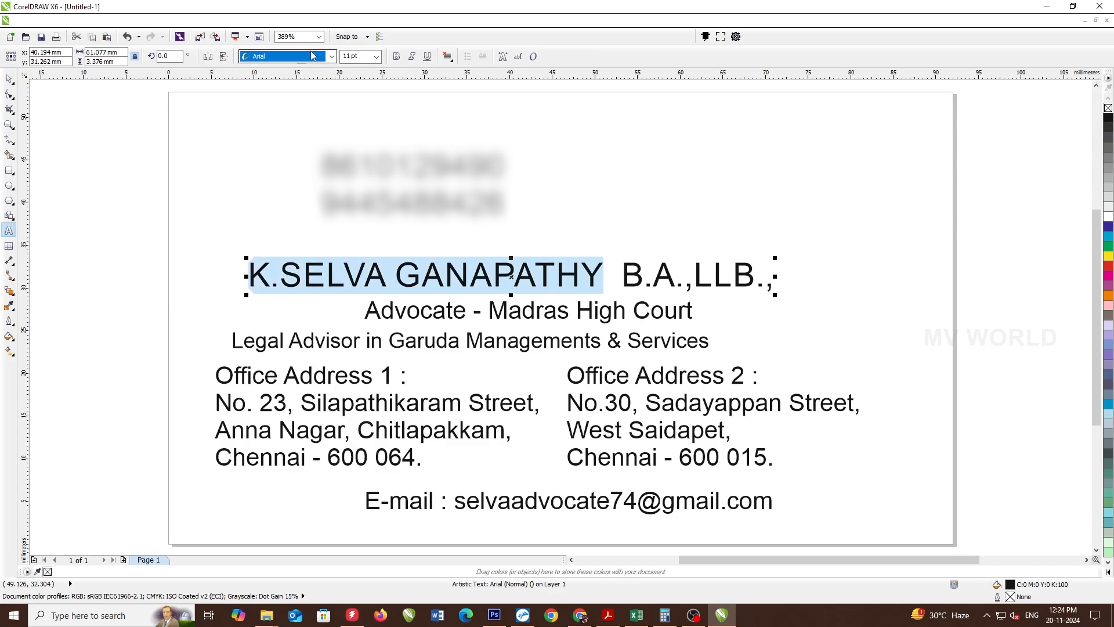
click(332, 56)
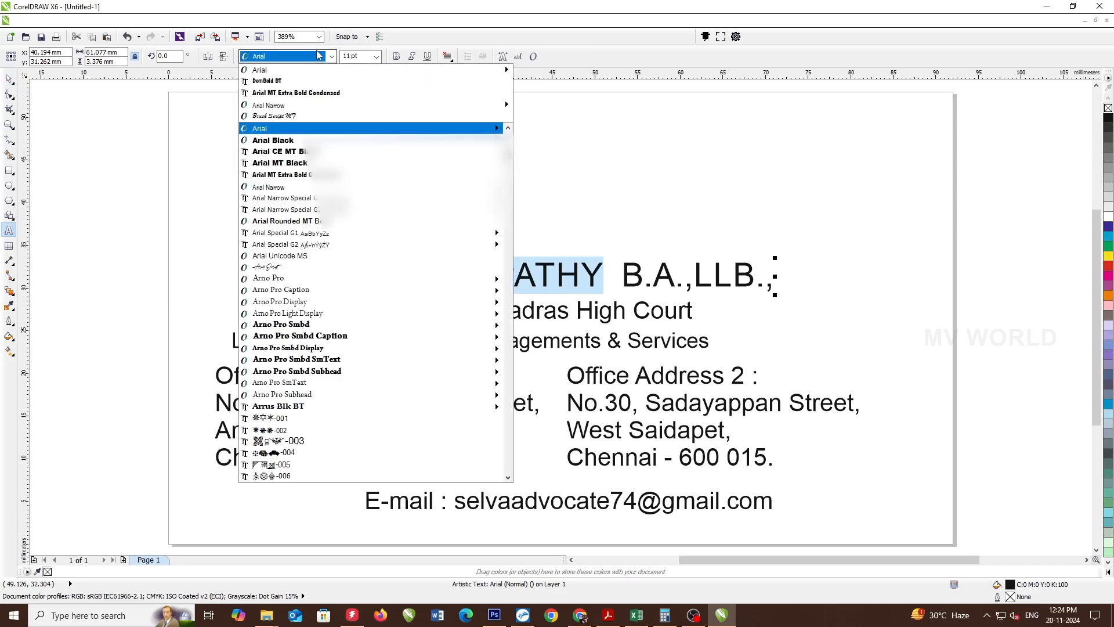
click(326, 91)
key(ctrl+KP_8)
key(ctrl+KP_8)
key(End)
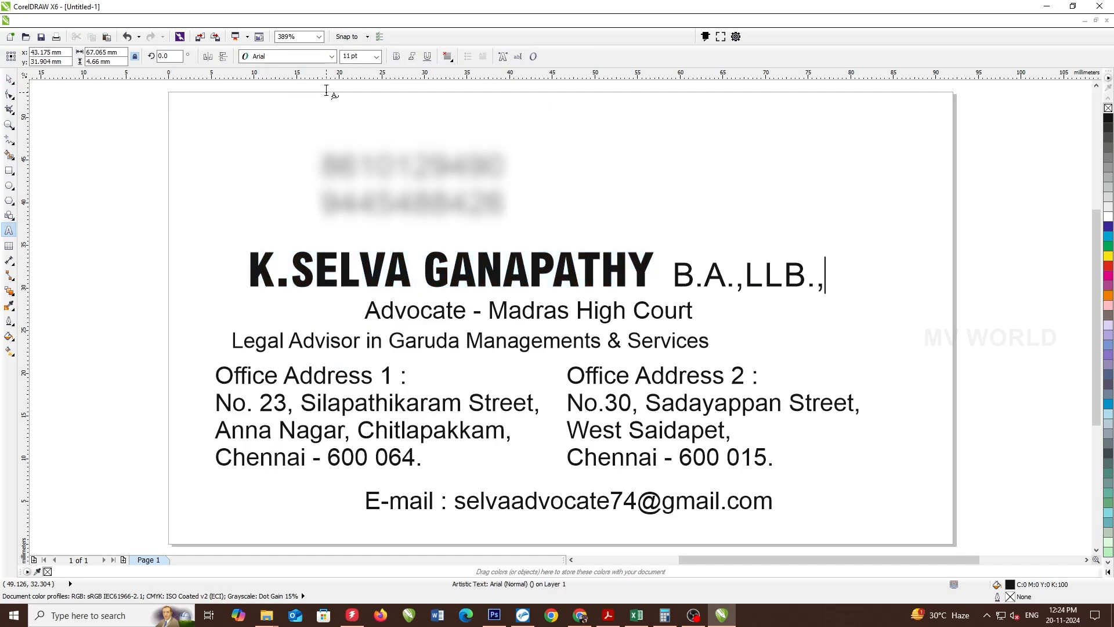
key(ctrl+shift+Left)
key(ctrl+KP_2)
key(ctrl+b)
key(ctrl+space)
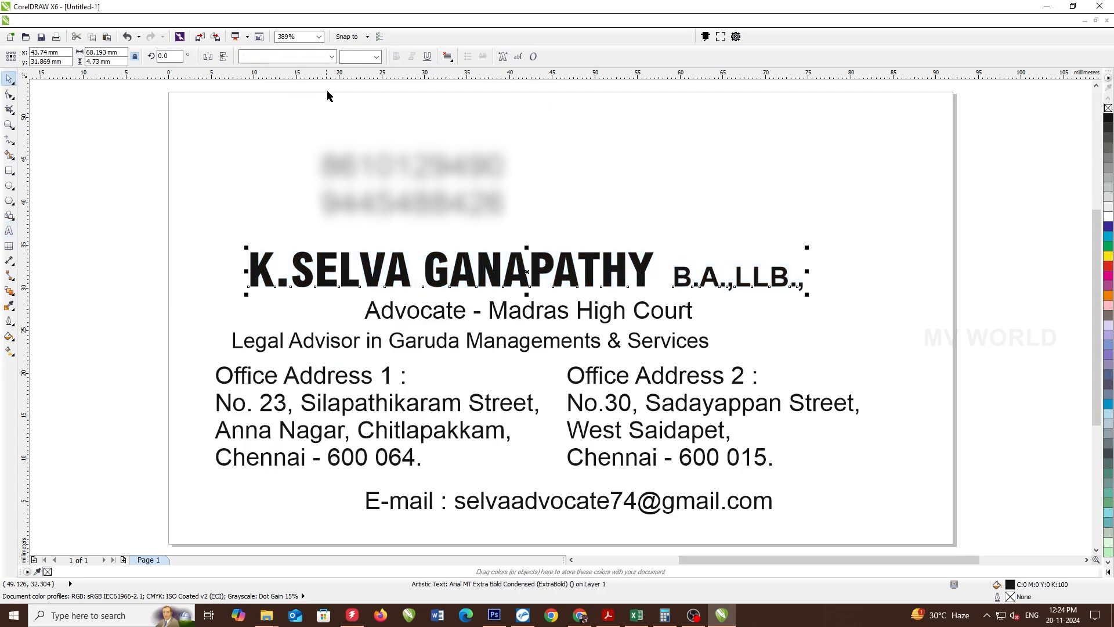
- Add a page-sized border rectangle, centre the name on it, and nudge the Advocate line upward
double_click(8, 170)
key(space)
drag(103, 231, 839, 305)
shift+click(784, 207)
key(c)
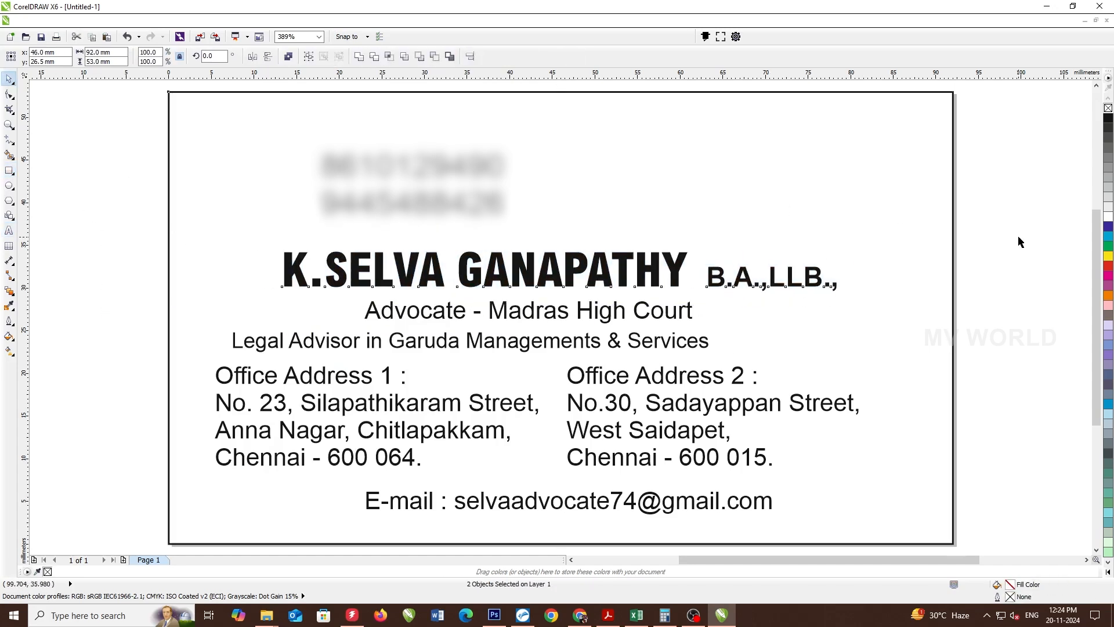
click(1018, 237)
click(647, 315)
drag(647, 318, 660, 312)
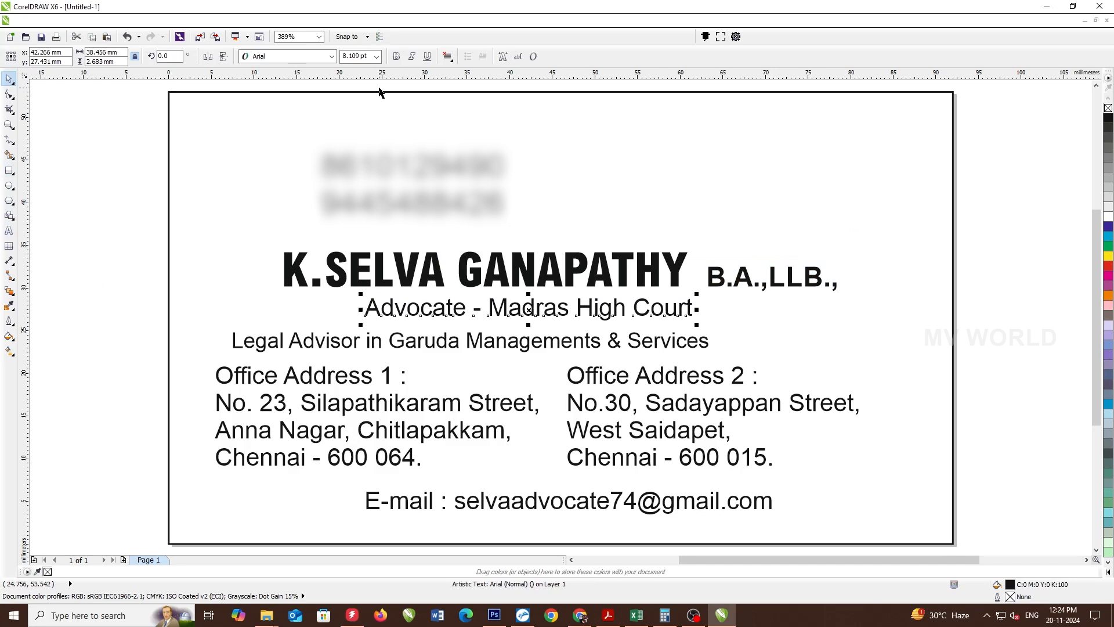
- Make the Advocate line bold and centre it on the card
click(395, 56)
shift+click(844, 311)
key(c)
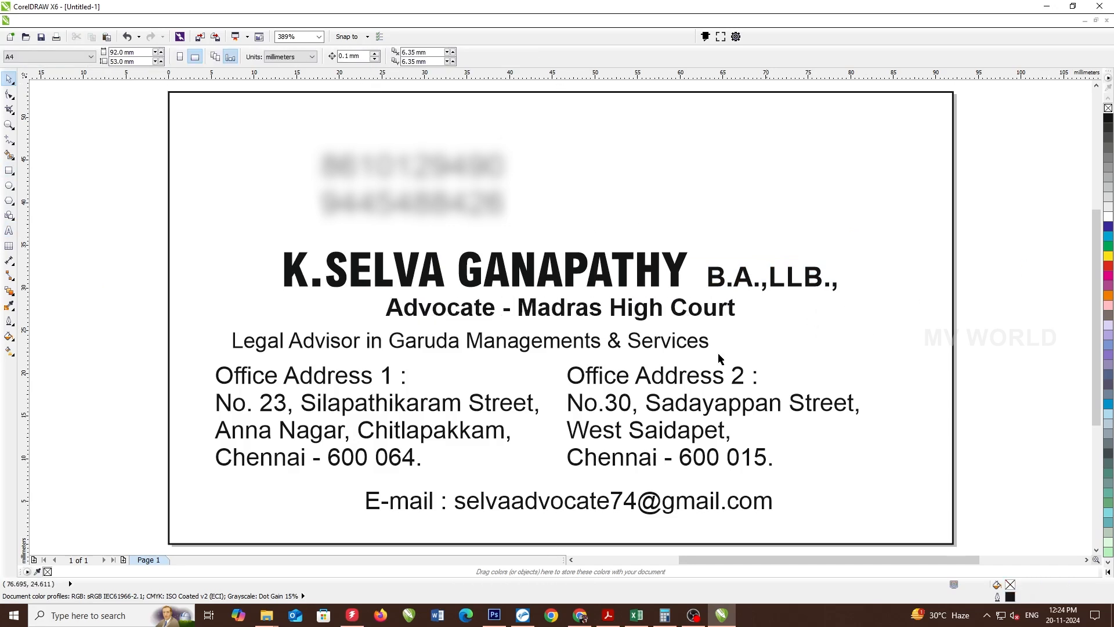
click(576, 351)
- Set the Legal Advisor line in Futura Bk BT
click(576, 351)
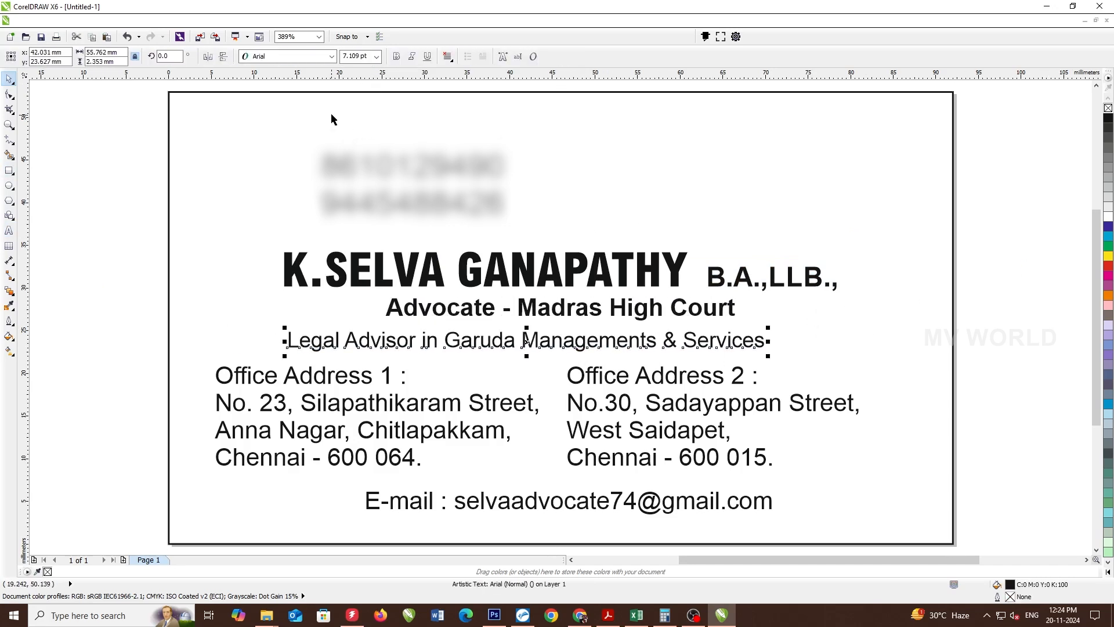
click(316, 60)
text(Futura)
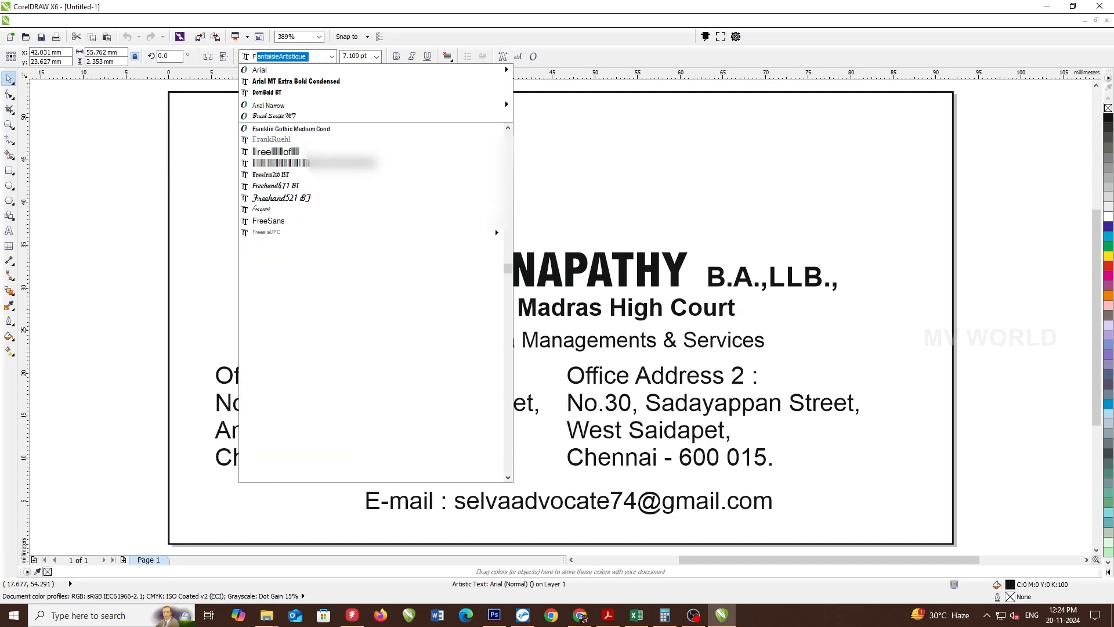
key(Return)
click(287, 56)
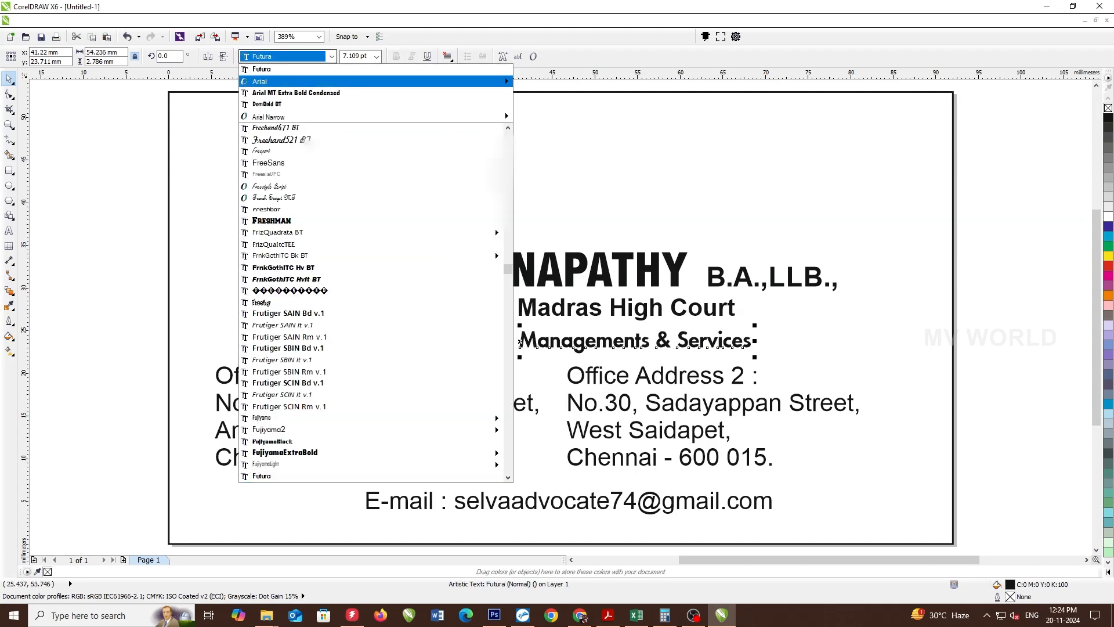
click(273, 476)
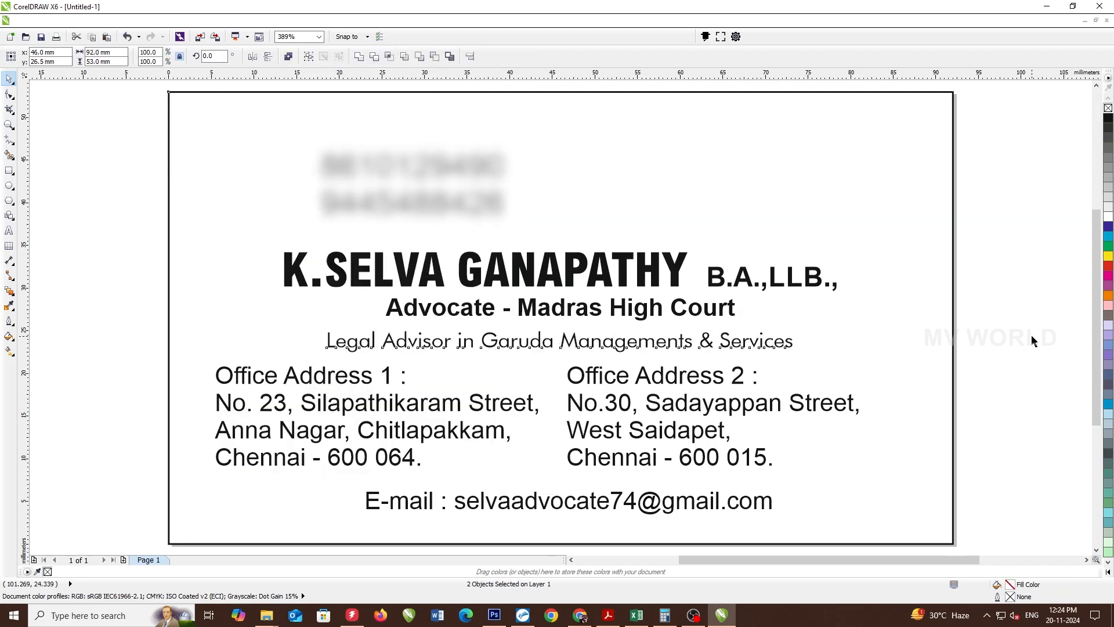
drag(1032, 337, 189, 479)
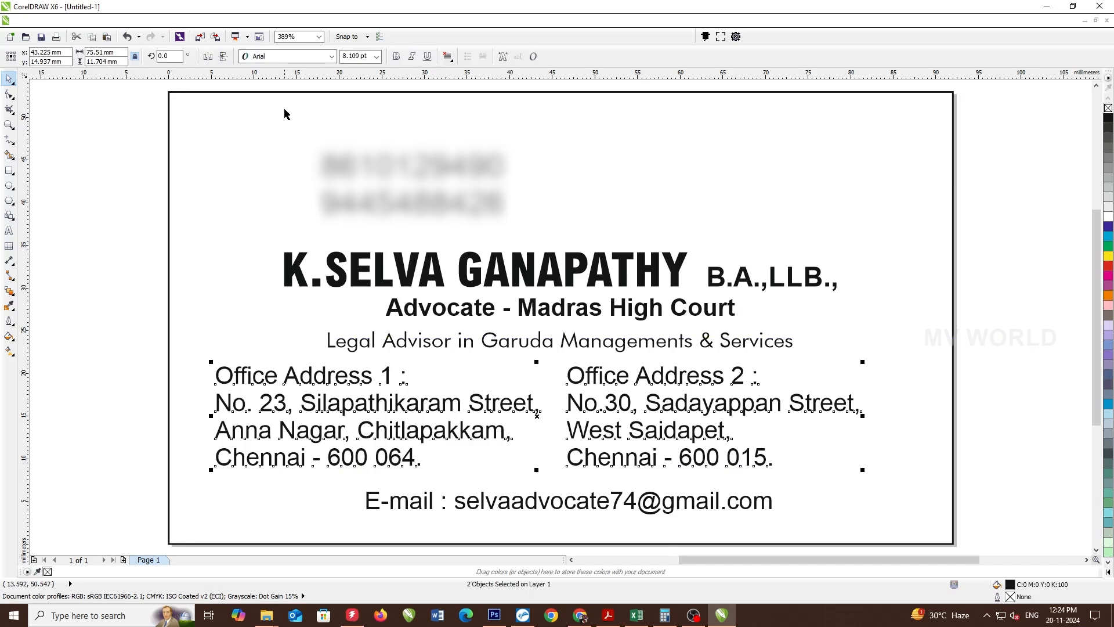
- Set both address blocks and the e-mail line to Univers Condensed, with the e-mail at 3 pt, lower and centred
click(311, 61)
text(Univers Condensed)
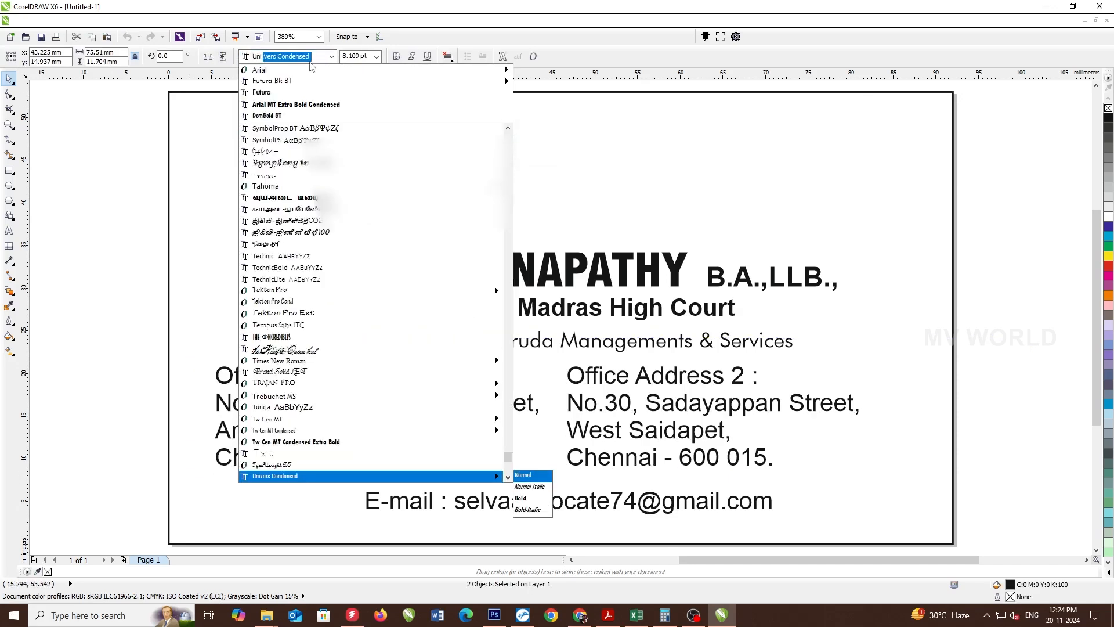
key(Return)
click(352, 377)
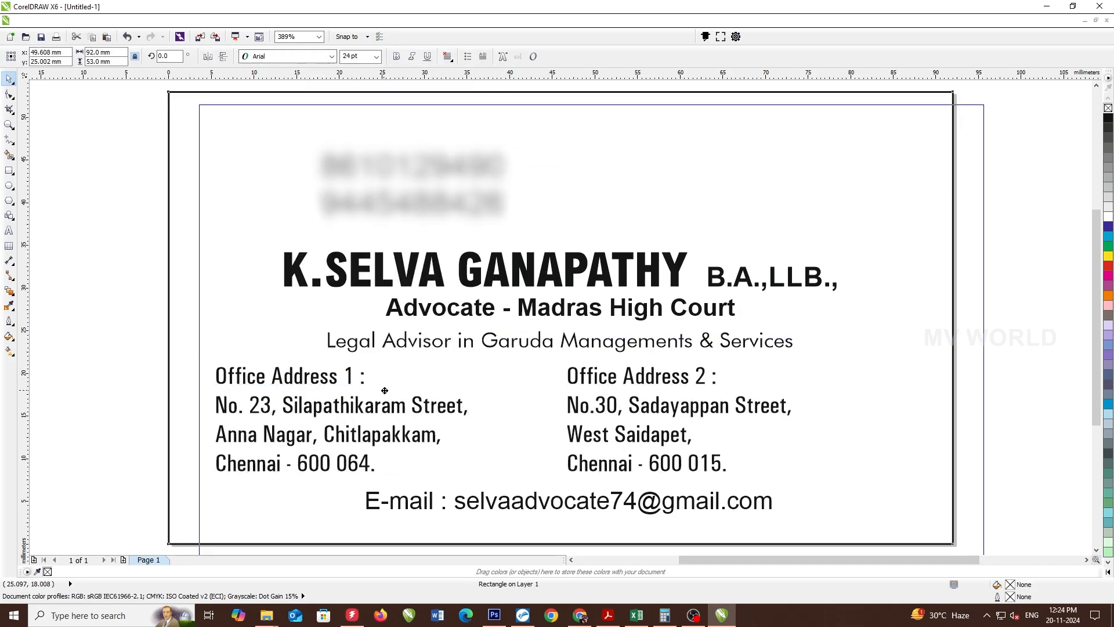
drag(450, 499, 458, 517)
click(457, 517)
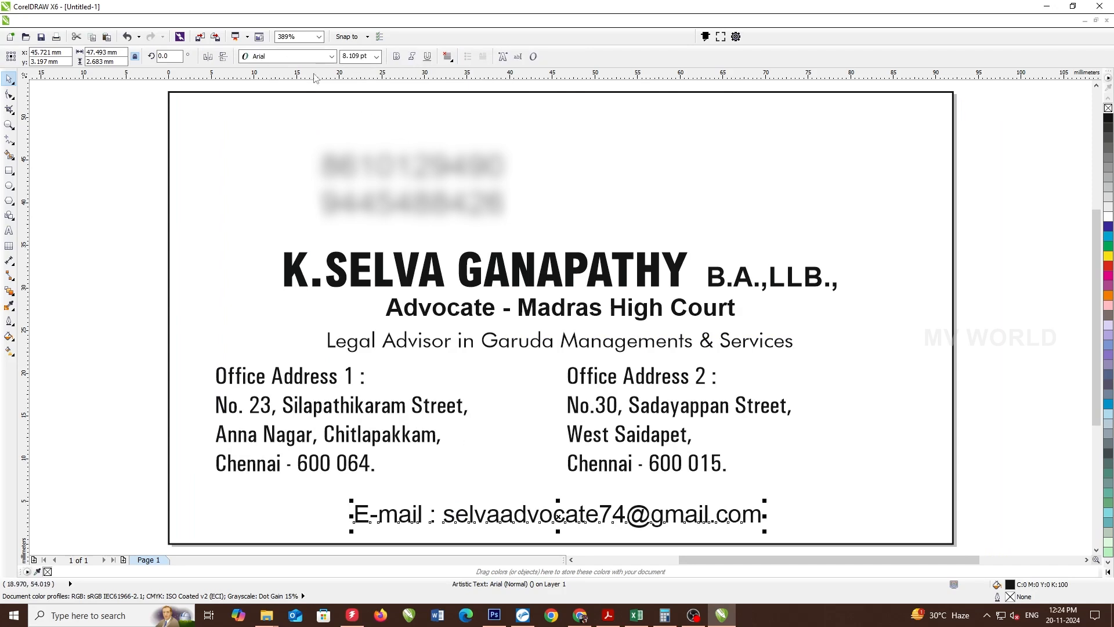
click(310, 56)
click(285, 77)
click(358, 56)
text(3)
key(Return)
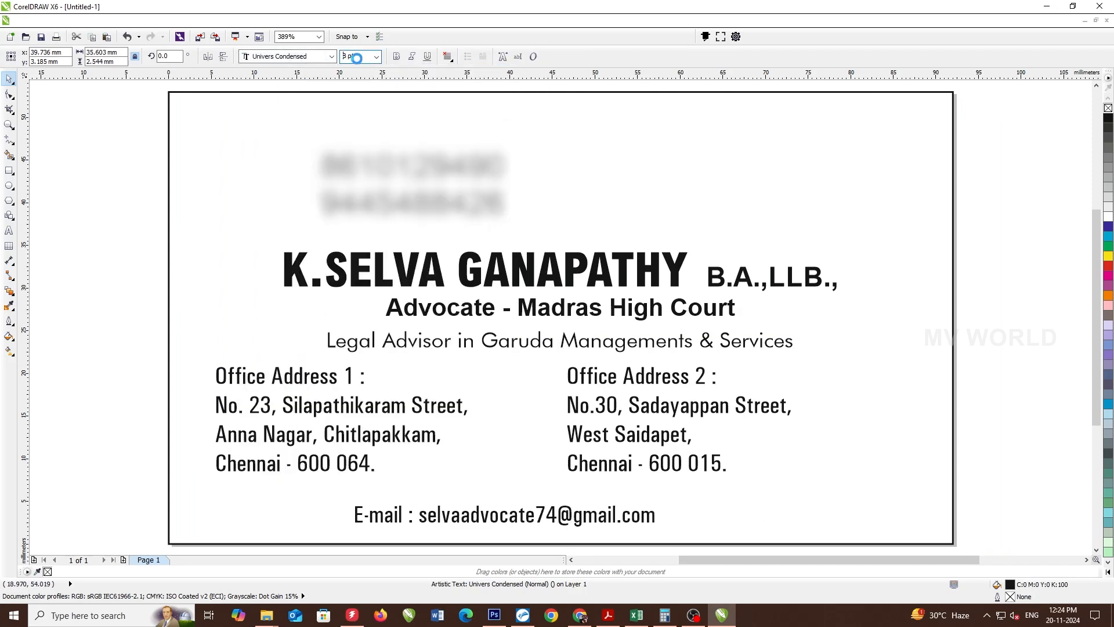
key(c)
- Move the two address blocks slightly lower, group them and centre the group on the card
click(323, 374)
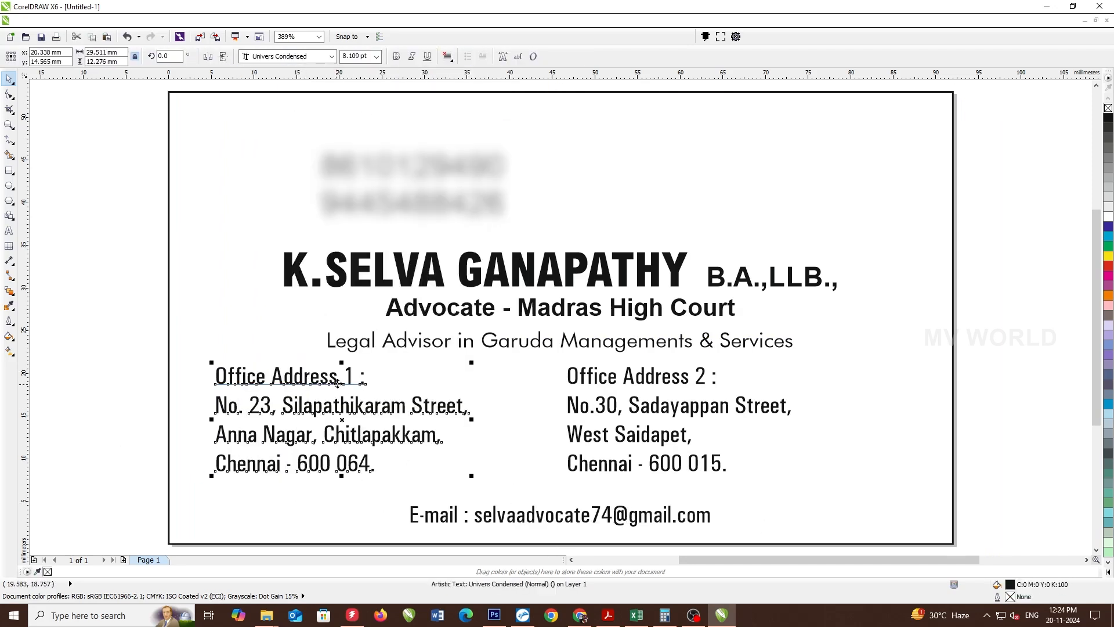
shift+click(579, 376)
key(t)
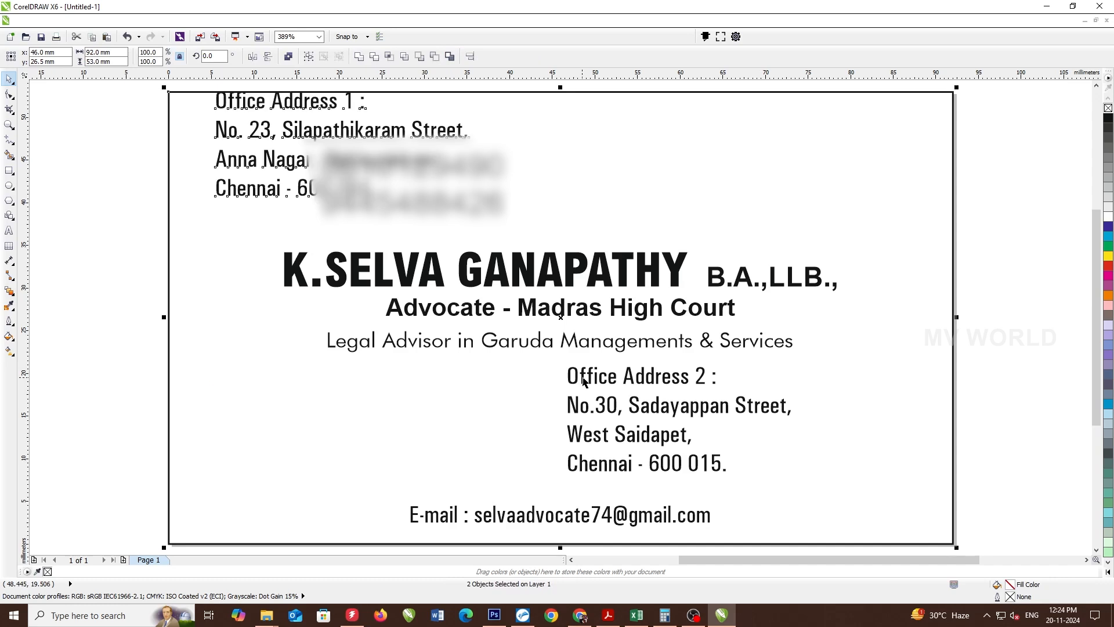
key(ctrl+z)
click(571, 377)
click(379, 377)
click(379, 377)
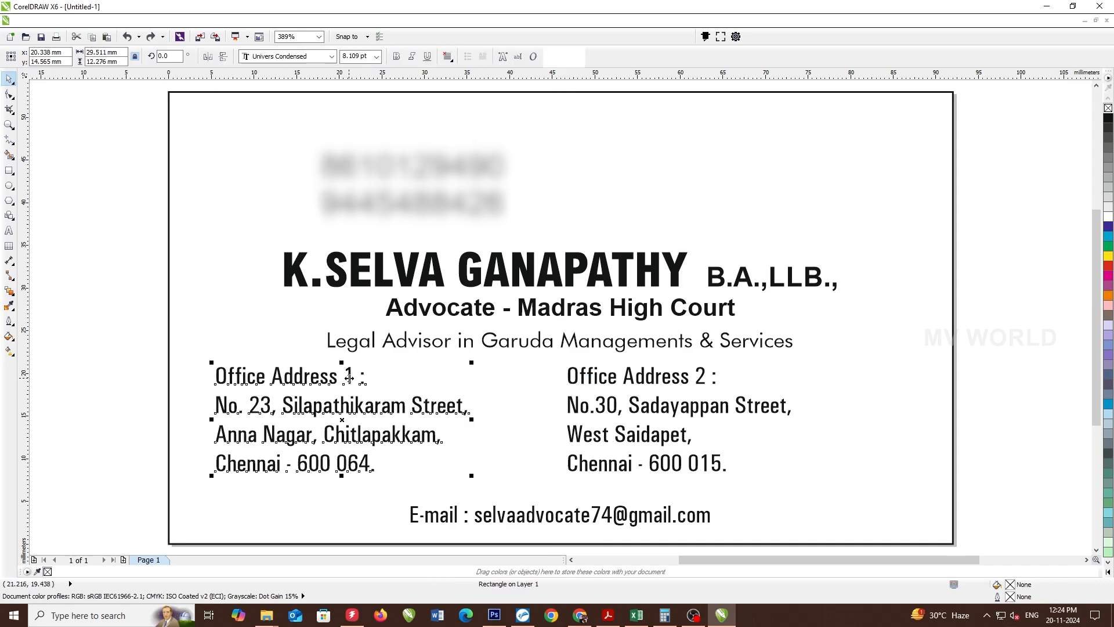
shift+click(570, 383)
drag(574, 392, 573, 403)
key(ctrl+g)
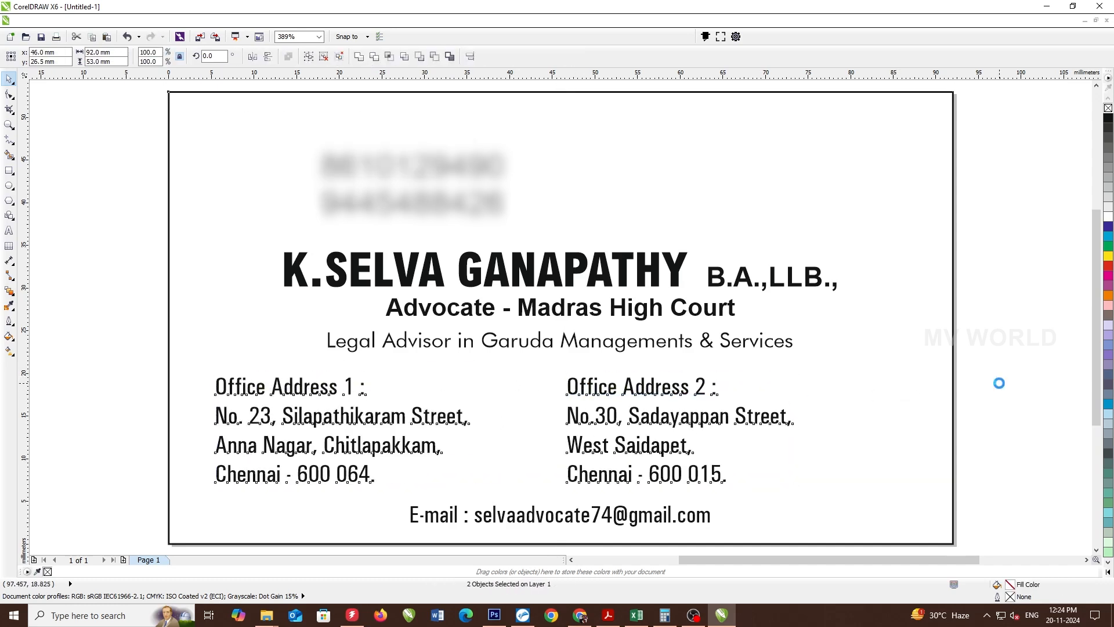
key(c)
- Move the phone-number block to the top-right corner of the card
key(ctrl+a)
click(510, 172)
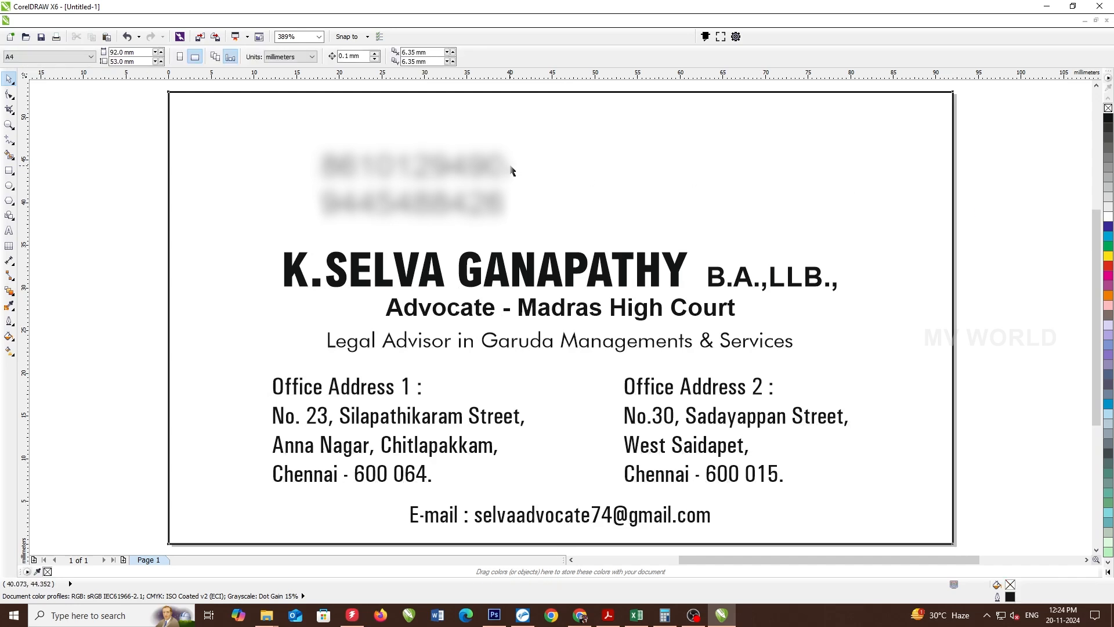
click(474, 173)
drag(474, 173, 898, 149)
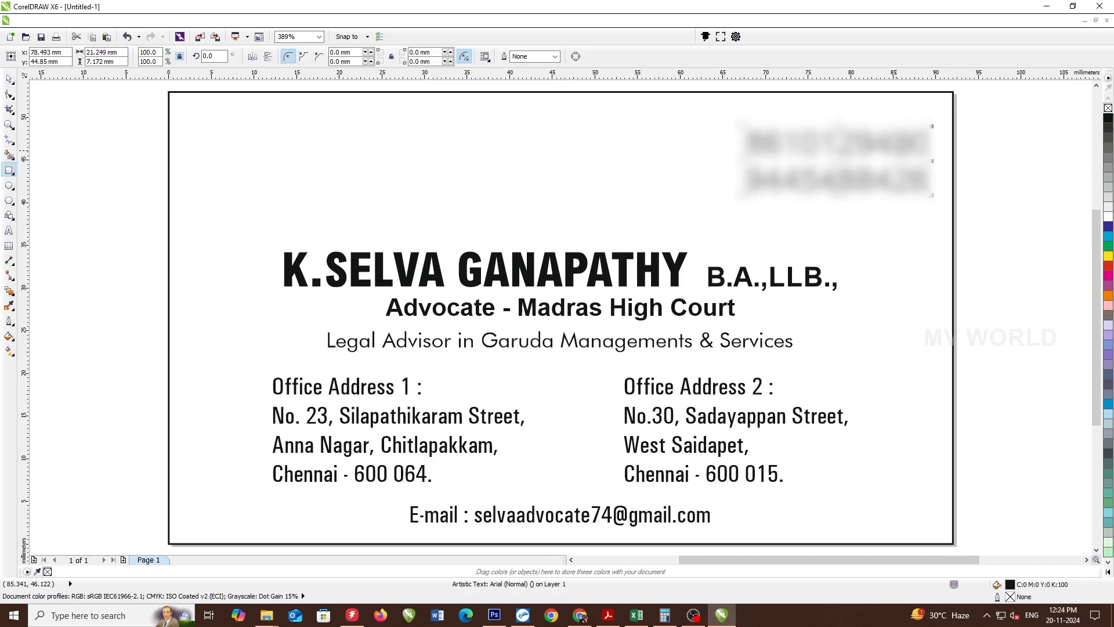
key(ctrl+a)
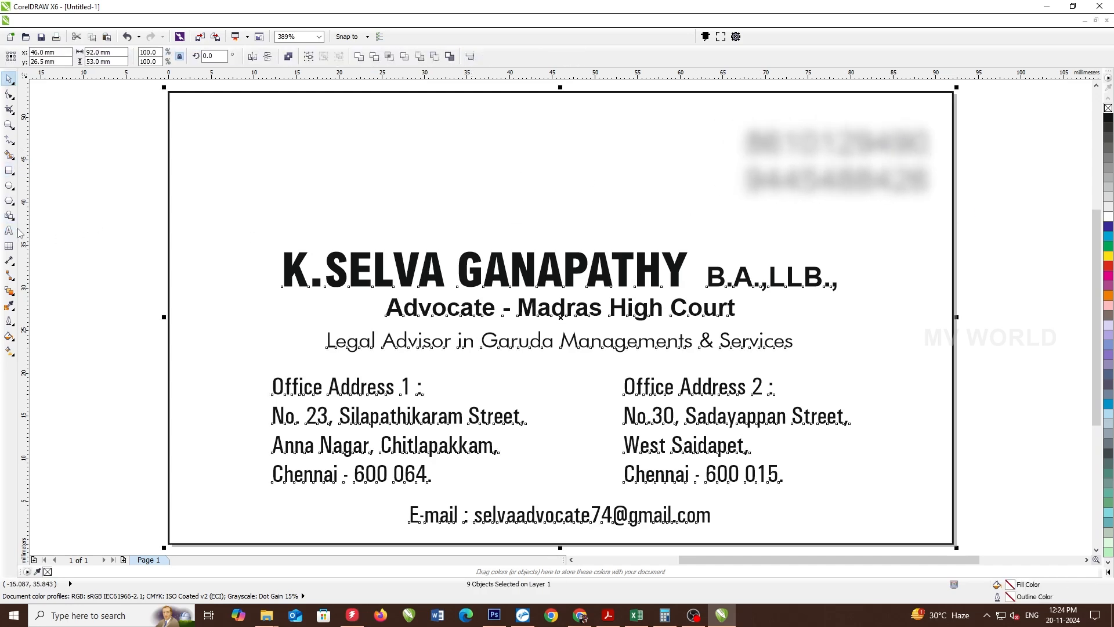
click(9, 231)
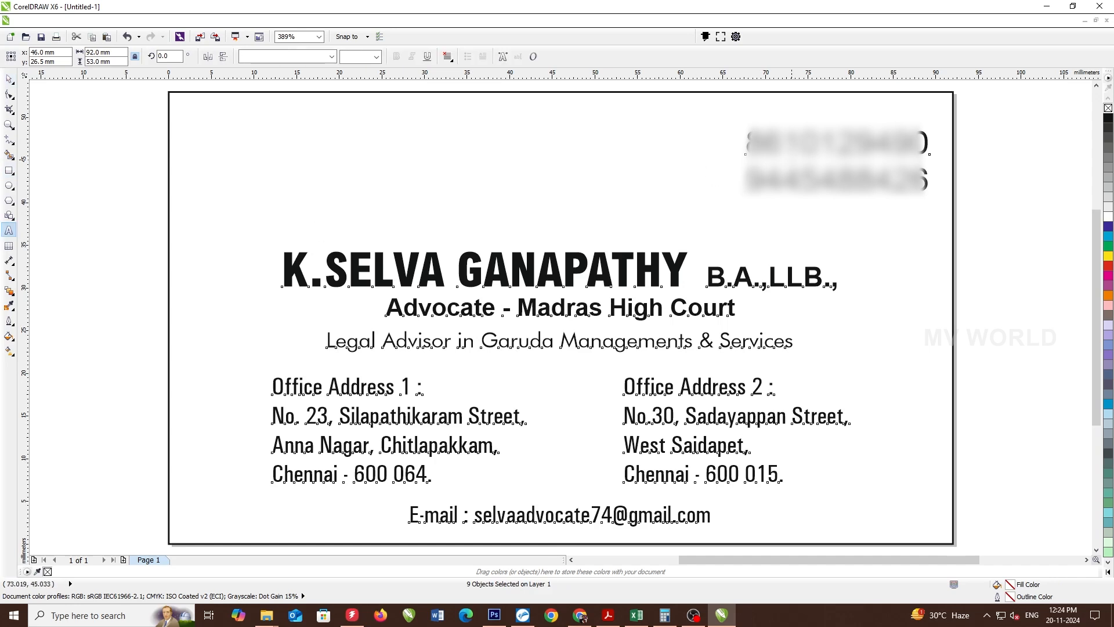
- Insert spaces into the phone numbers to split the digits and nudge the text down
click(792, 158)
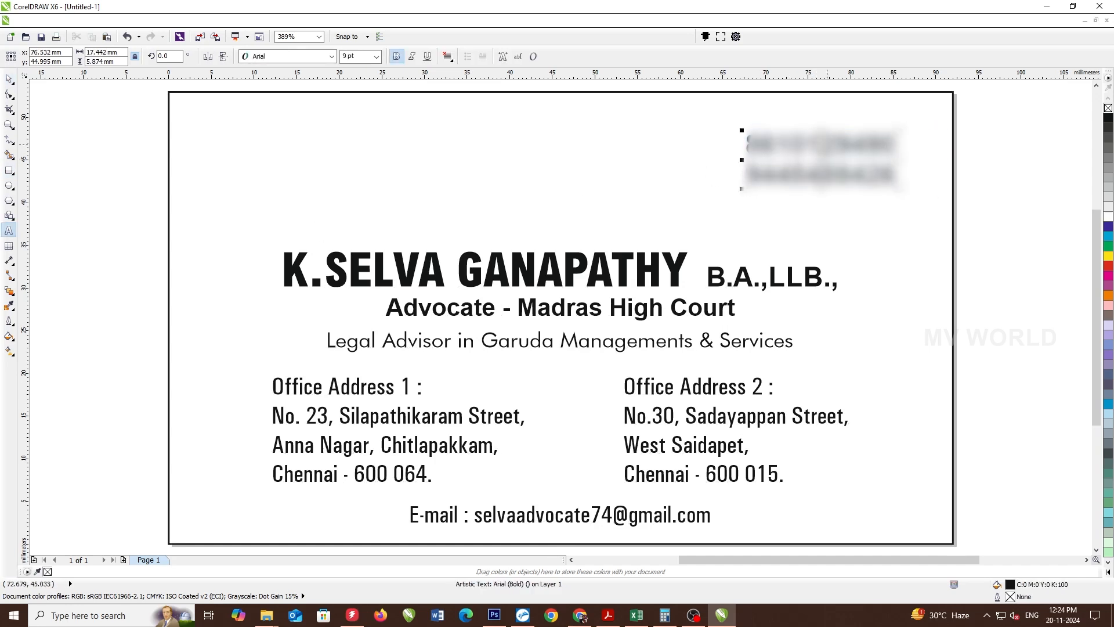
click(827, 145)
click(822, 174)
key(ctrl+space)
drag(865, 180, 866, 189)
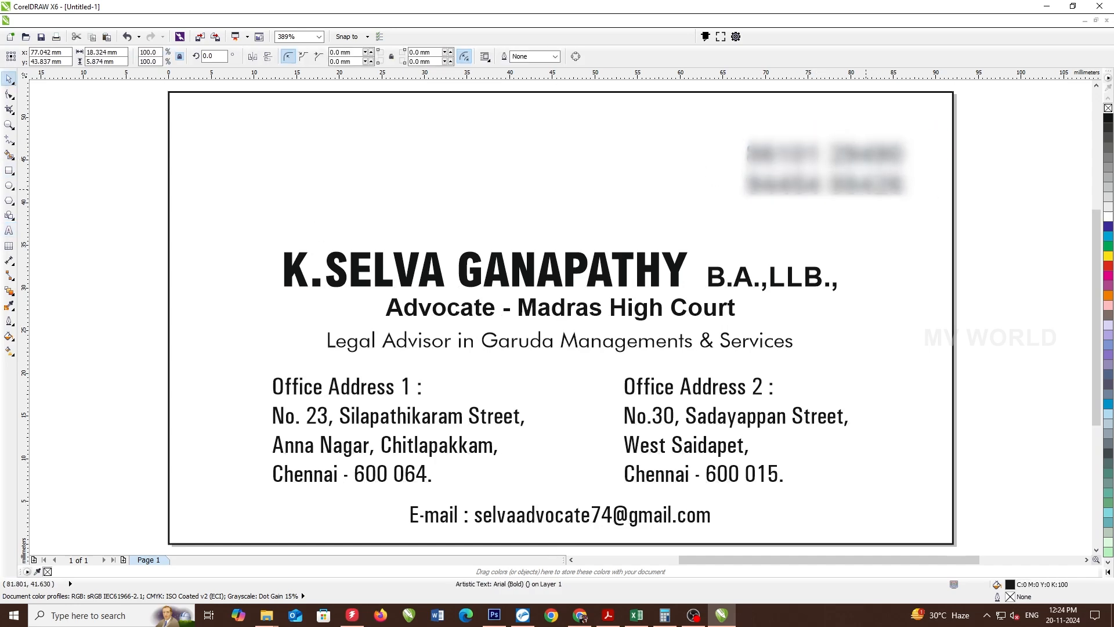
- Shrink the border rectangle by 7 mm in width and height to 85 x 46 mm
click(609, 124)
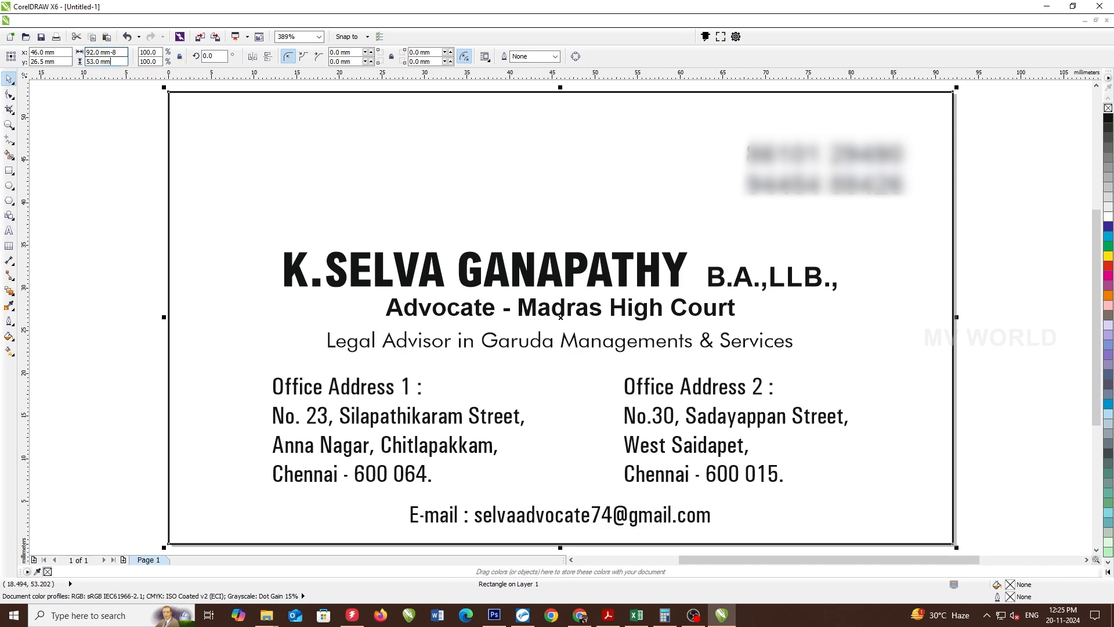
key(Return)
key(ctrl+z)
key(Tab)
text(-7)
key(Return)
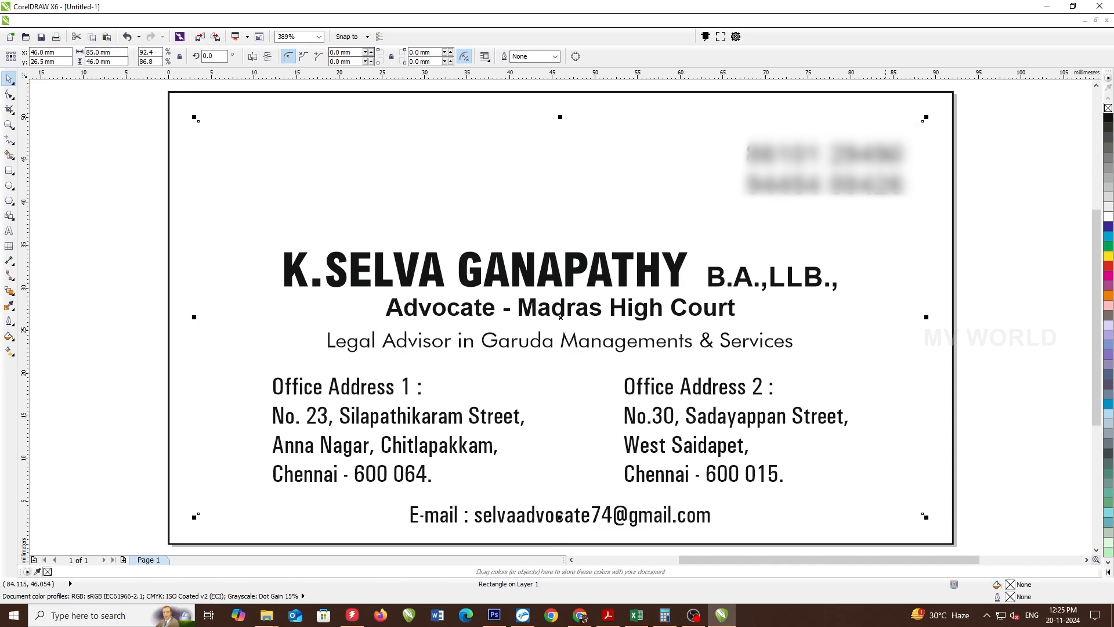
key(Tab)
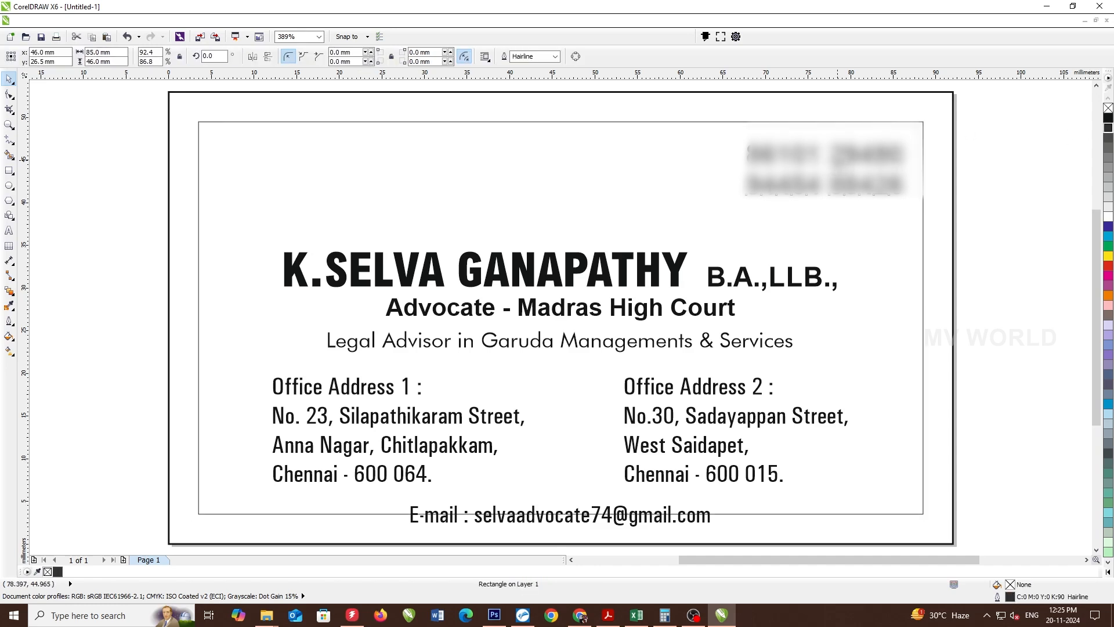
- Raise the e-mail line and both office address blocks inside the border
click(643, 520)
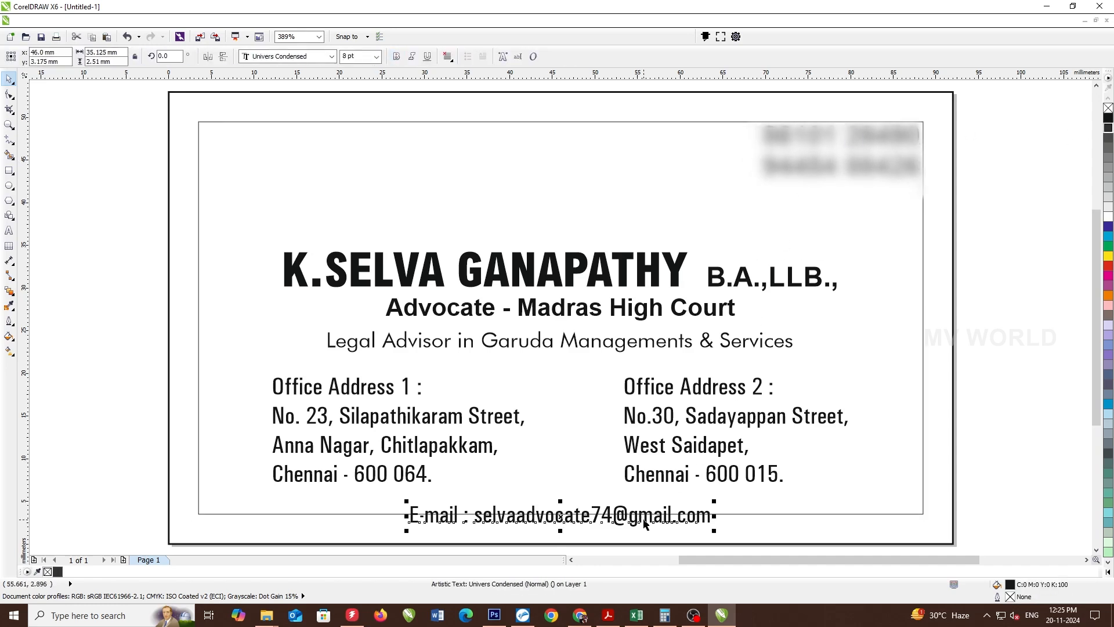
drag(644, 518, 648, 507)
click(672, 390)
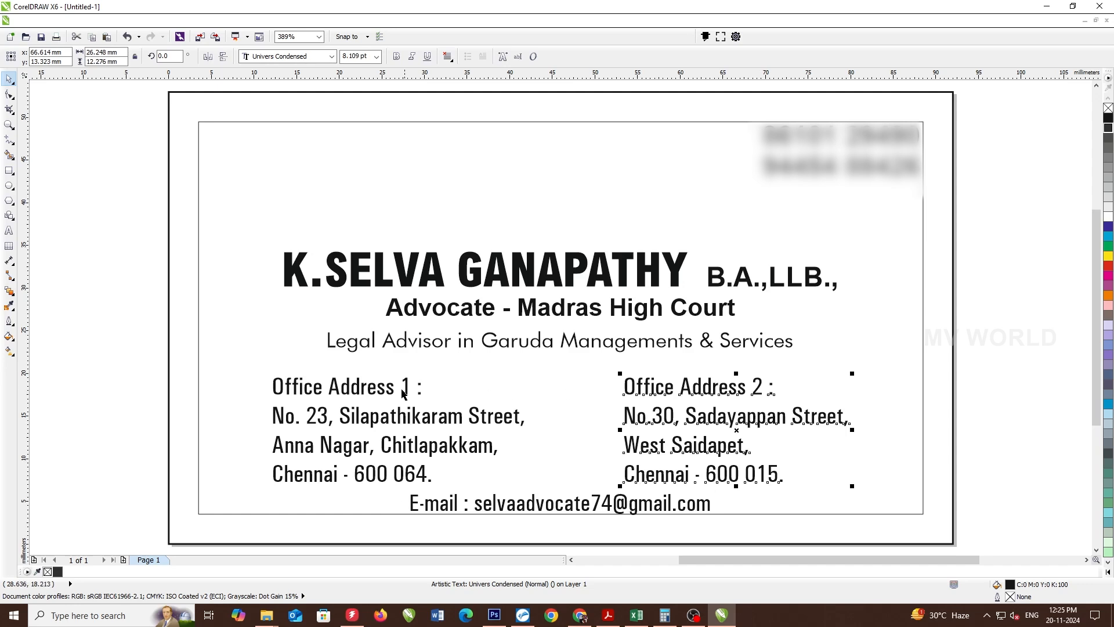
shift+click(383, 384)
drag(383, 384, 383, 373)
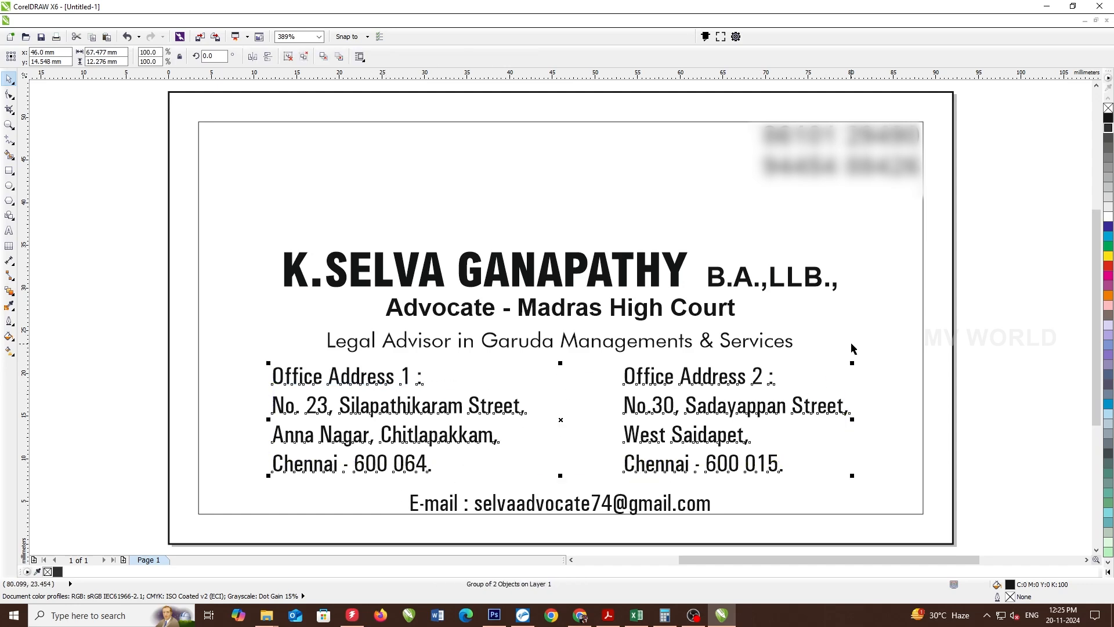
click(850, 343)
- Draw a vertical divider line with the Pen tool and select it with the border rectangle
click(14, 145)
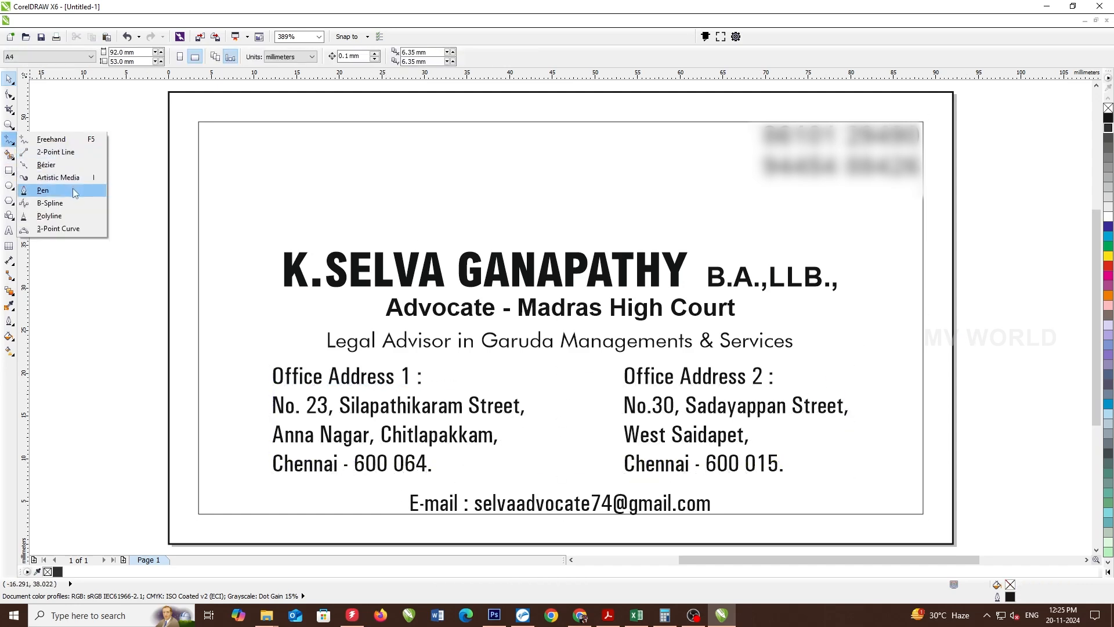
click(43, 190)
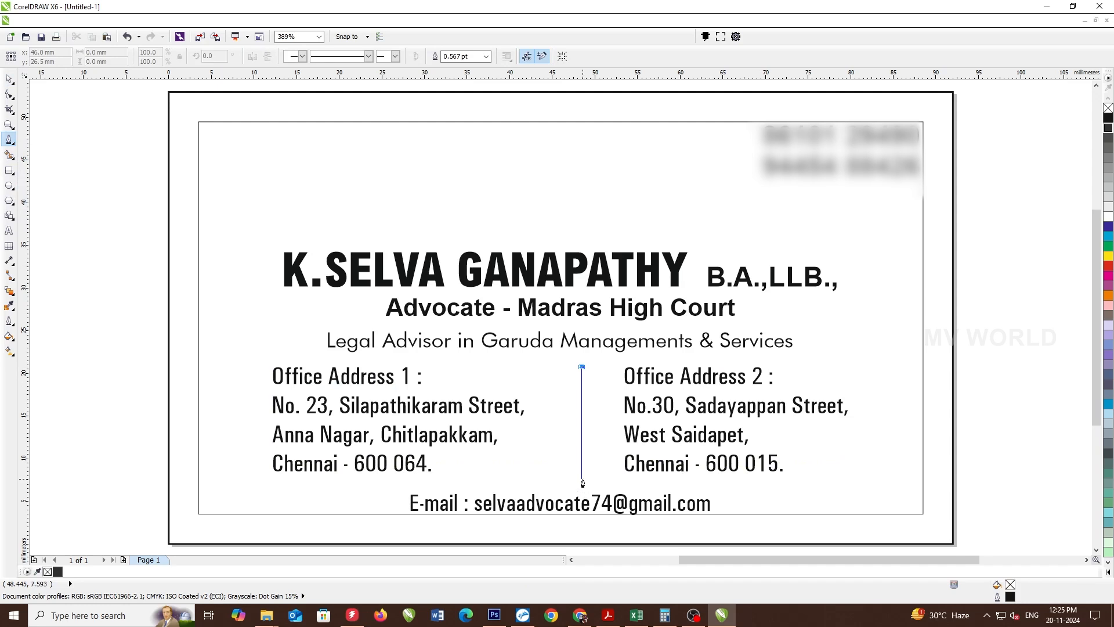
key(space)
shift+click(399, 302)
- Centre the divider on the card and shift both address columns slightly left
key(e)
click(435, 384)
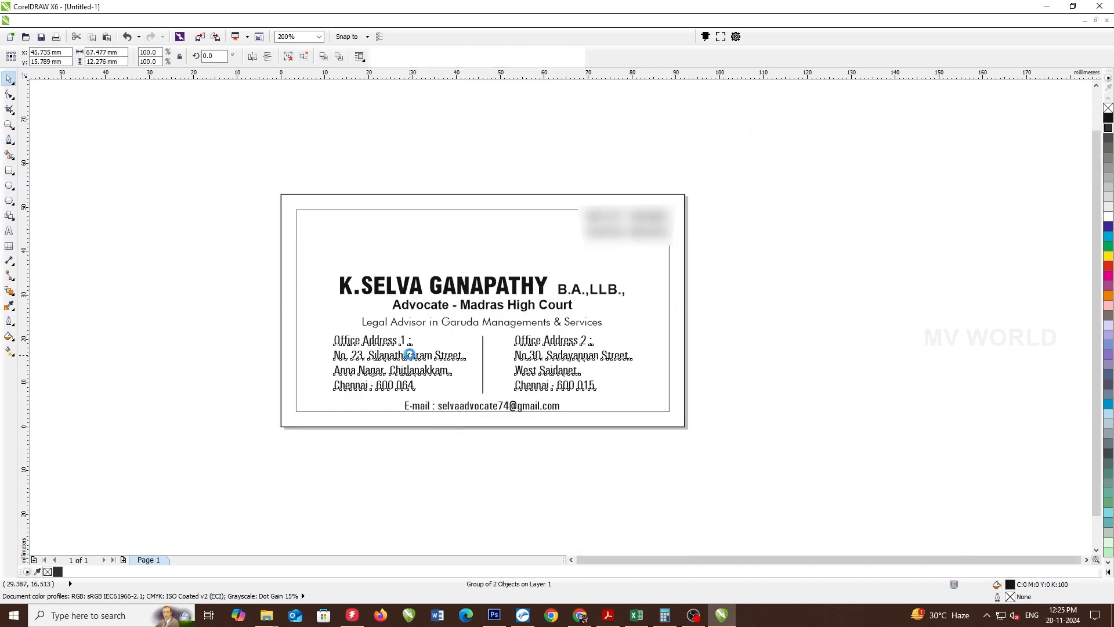
click(472, 436)
drag(436, 362, 419, 362)
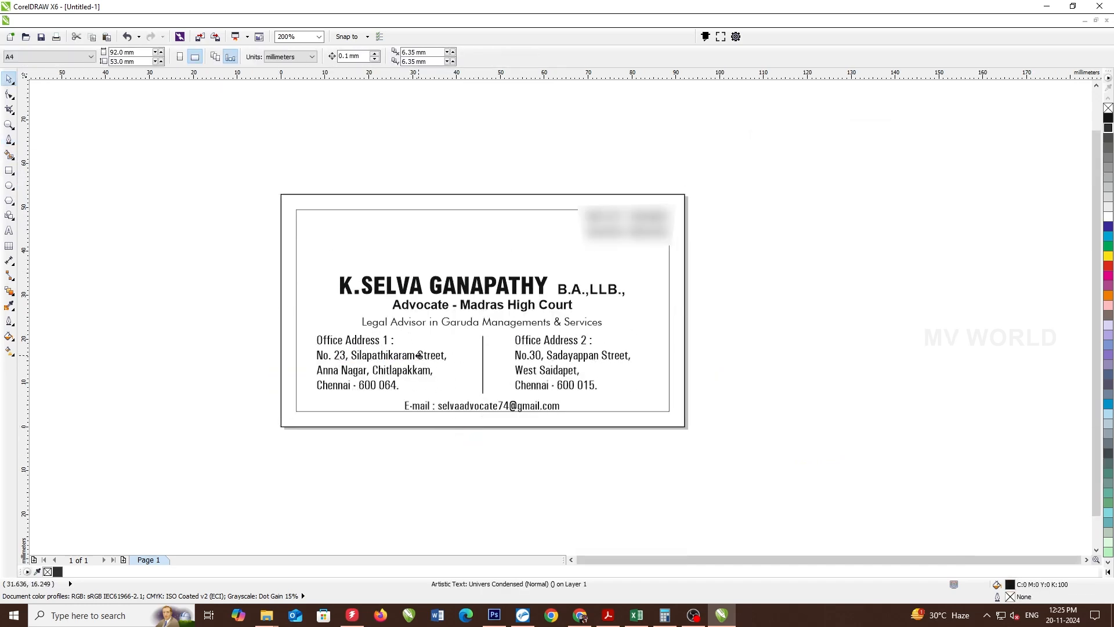
drag(532, 346, 518, 347)
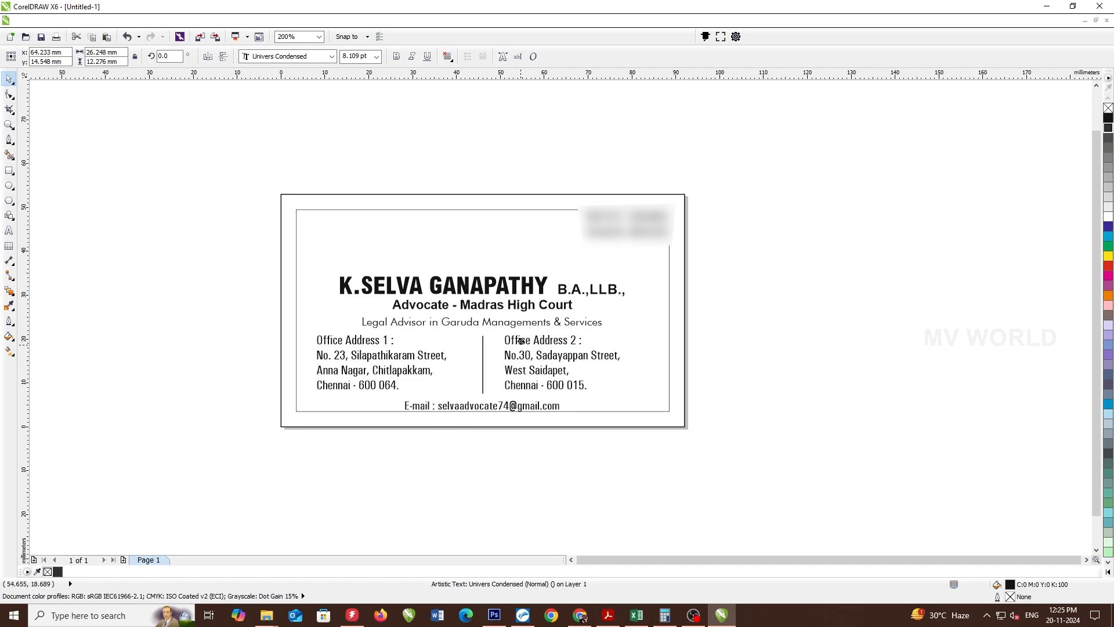
- Move the name and subtitle lines up, then zoom to fit the page
click(542, 272)
click(456, 277)
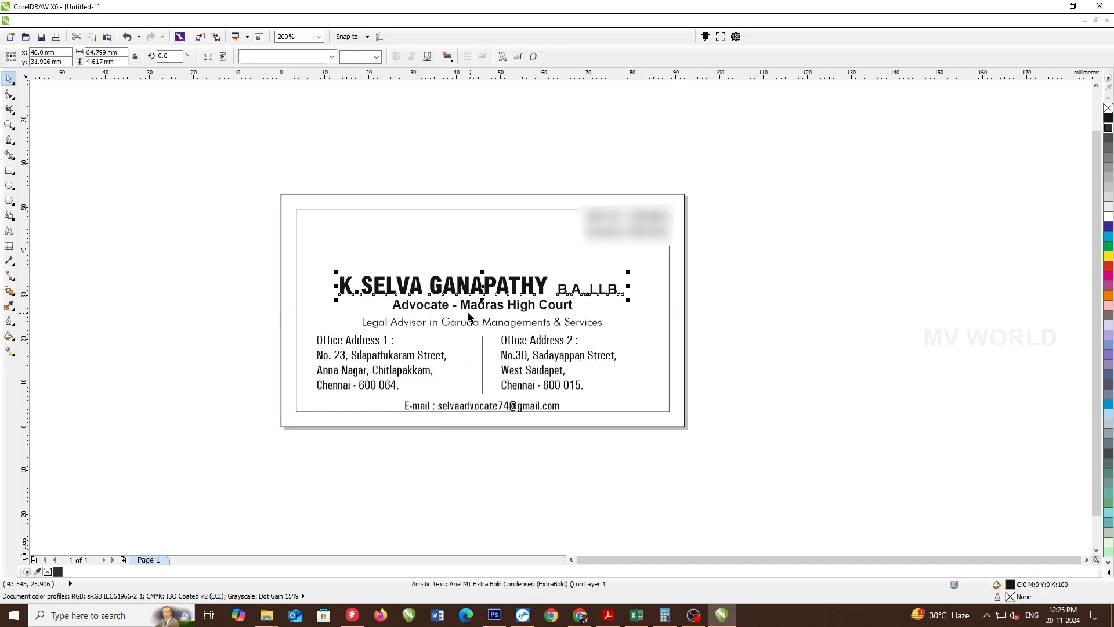
shift+click(475, 307)
mouse_move(471, 326)
mouse_down()
mouse_move(471, 299)
mouse_move(471, 310)
mouse_up()
click(737, 293)
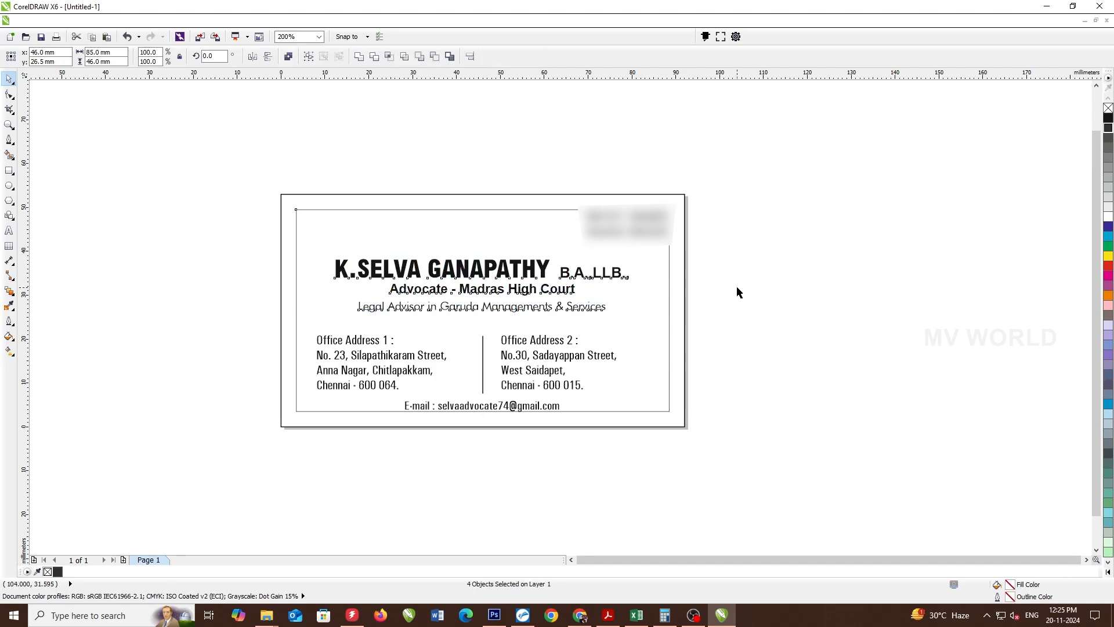
key(shift+F4)
- Copy the advocate's name text from the card heading
key(ctrl+s)
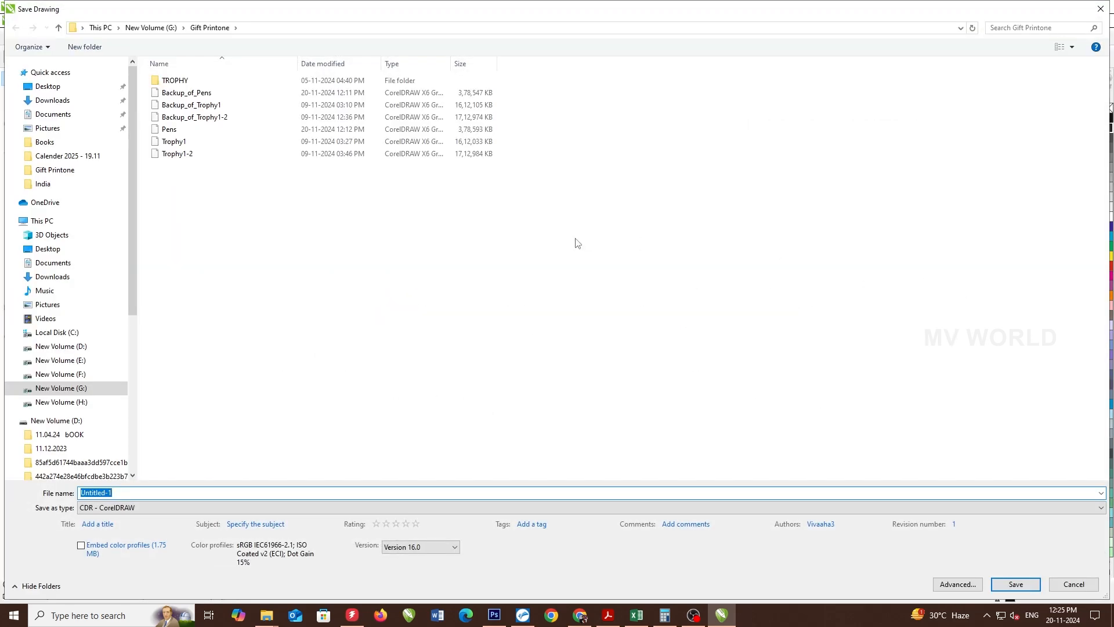
key(Escape)
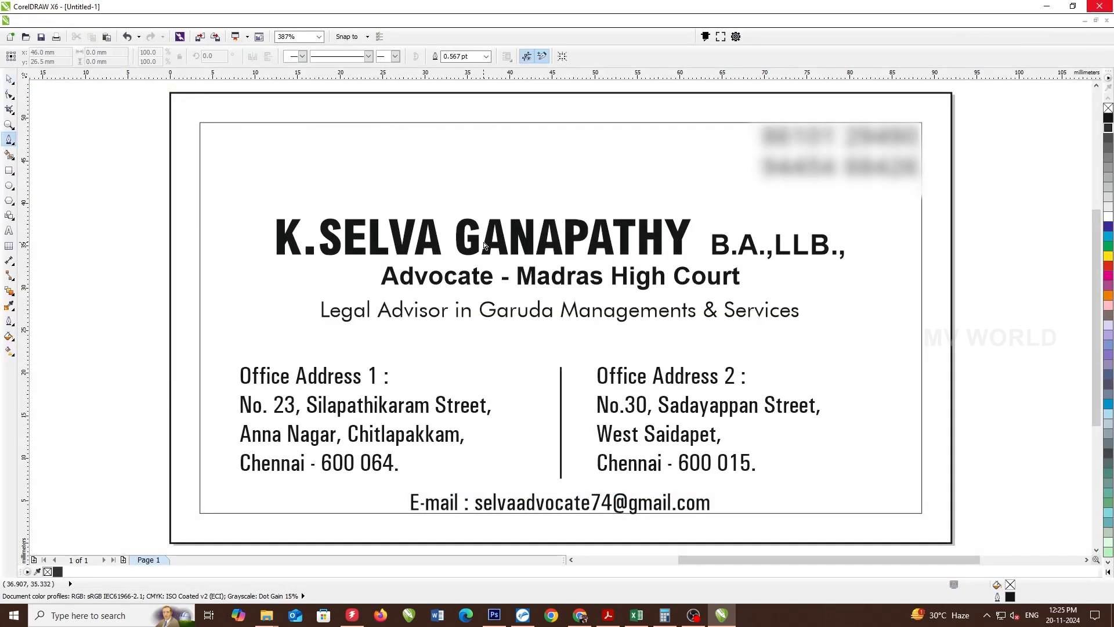
click(485, 249)
double_click(661, 229)
key(ctrl+a)
key(ctrl+c)
click(322, 253)
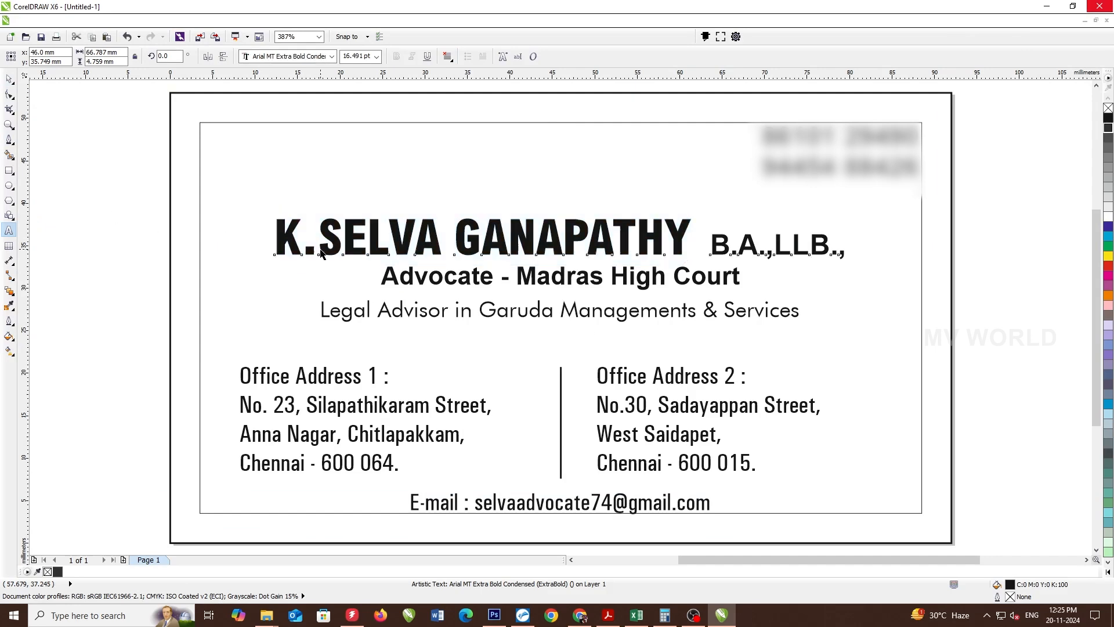
- Save the drawing in D:\JObs as the 'Advocate visiting card' .cdr file
key(ctrl+s)
click(69, 346)
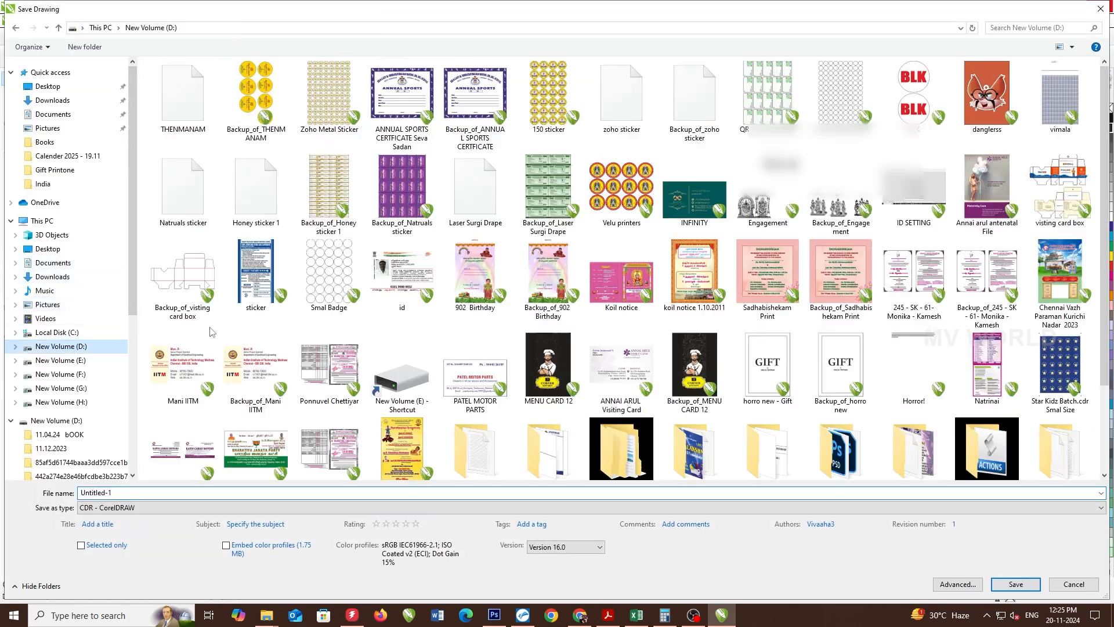
scroll(549, 434, down, 1)
double_click(549, 424)
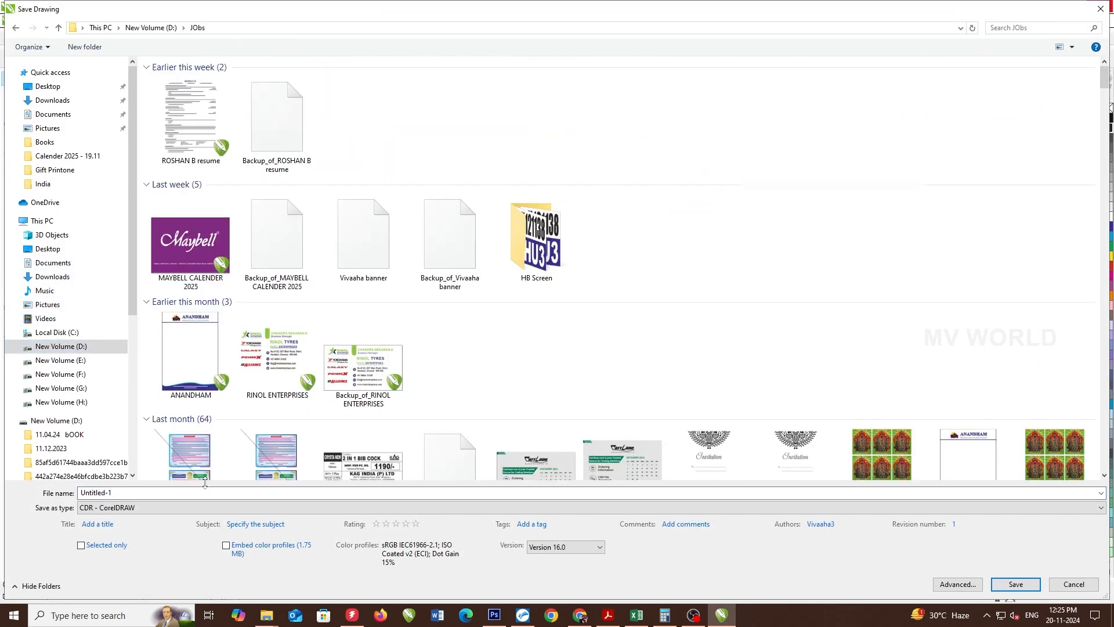
key(ctrl+v)
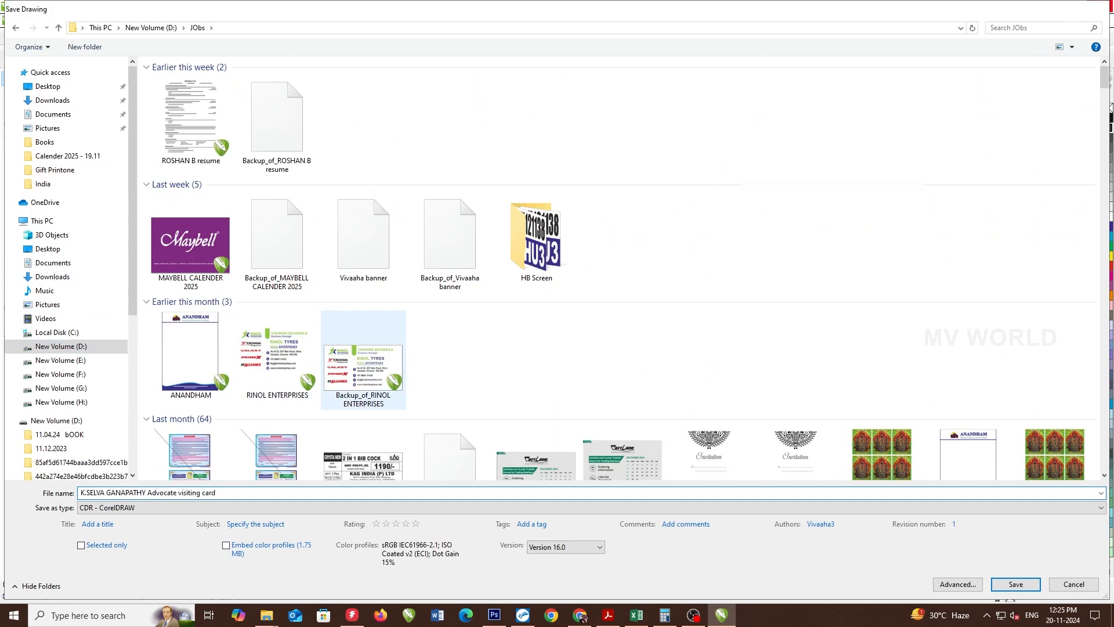
key(Return)
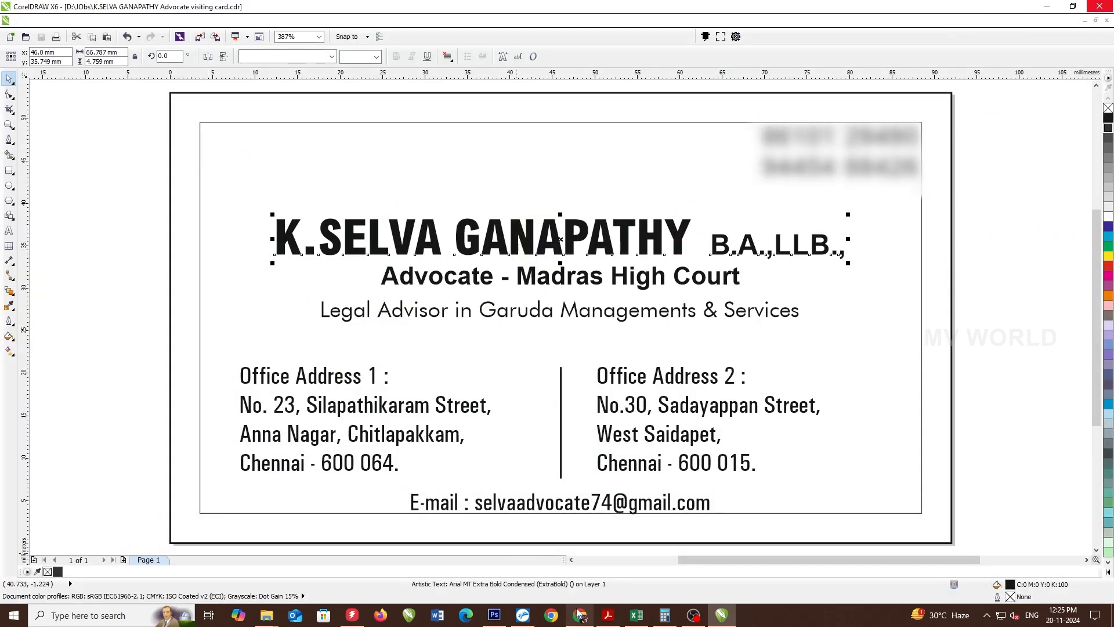
- Search Google Images in Chrome for 'mobile icon png'
click(580, 615)
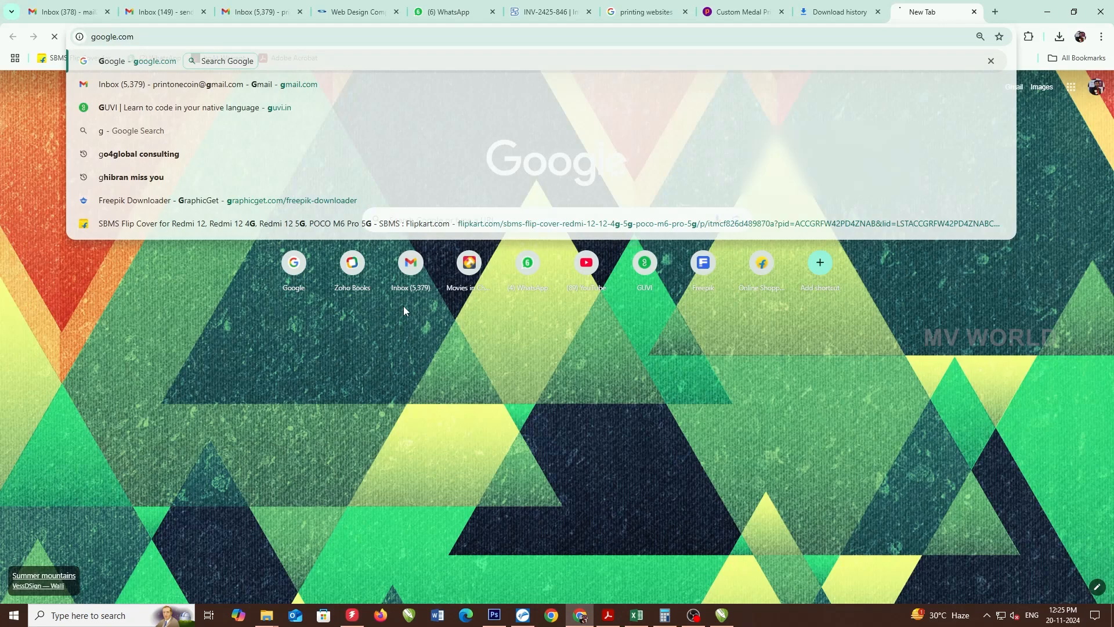
key(Return)
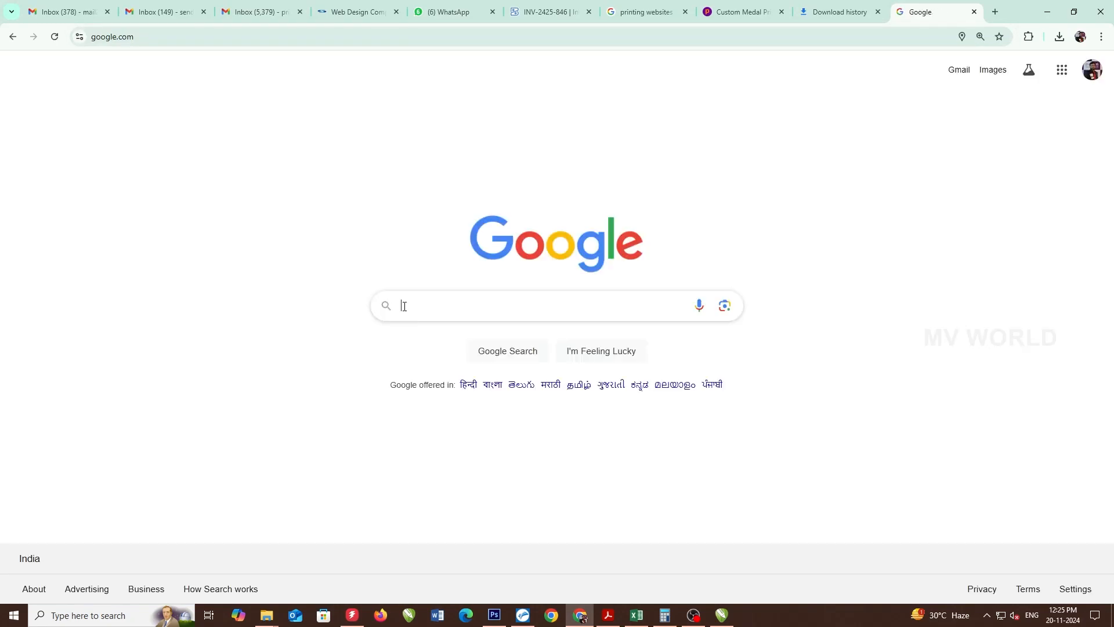
text(mobile icon )
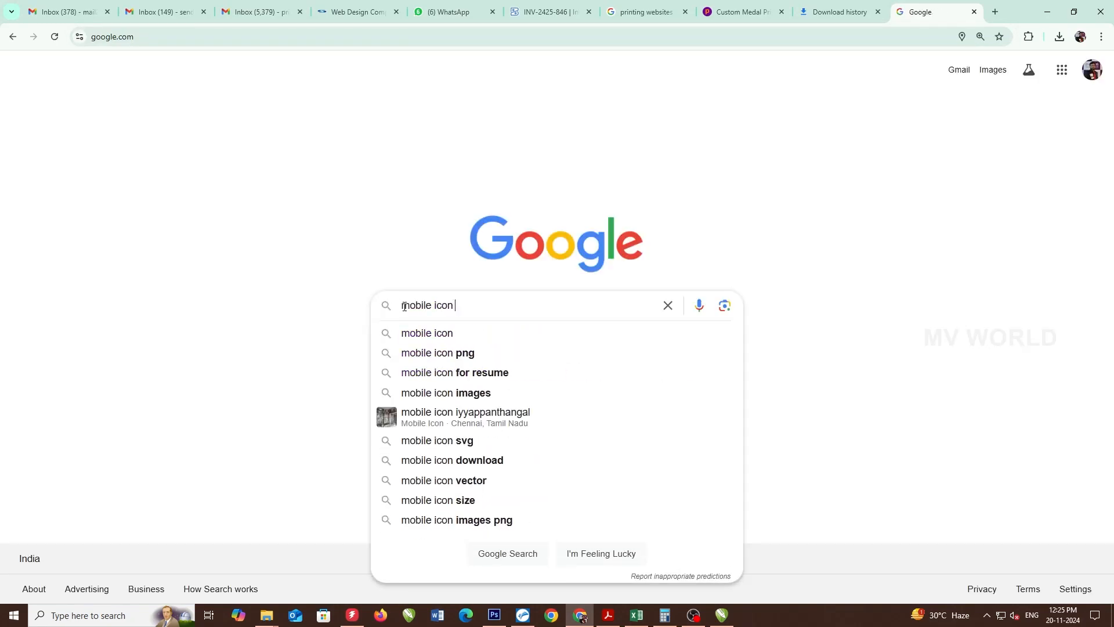
text(png)
key(Return)
click(186, 121)
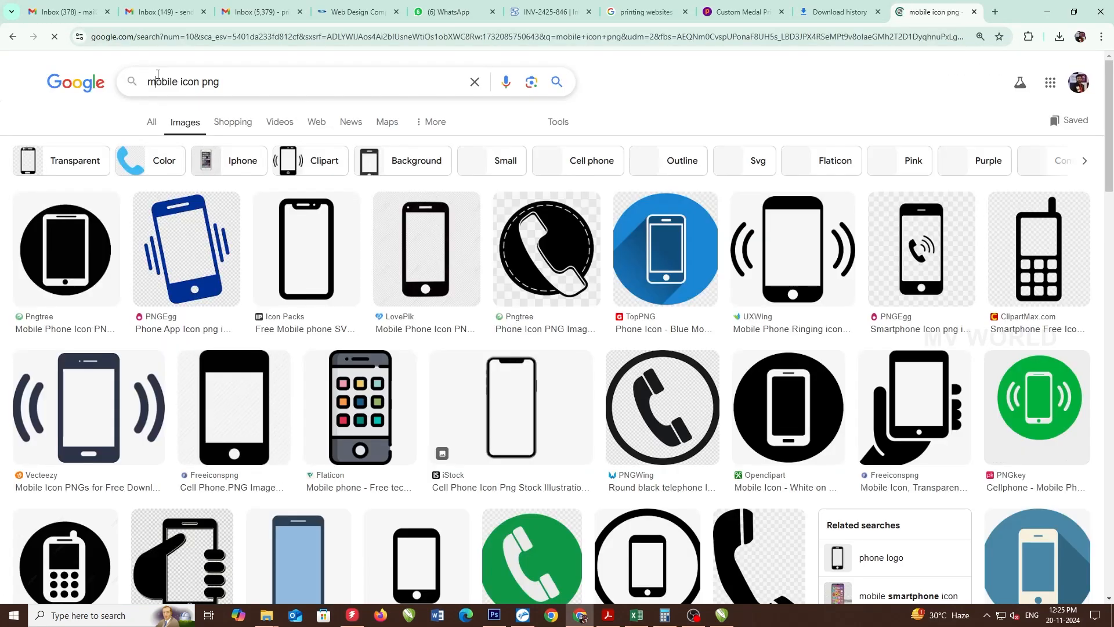
double_click(157, 75)
- Download the round black telephone PNG from its PNGWing page, closing the pop-up ad
click(662, 407)
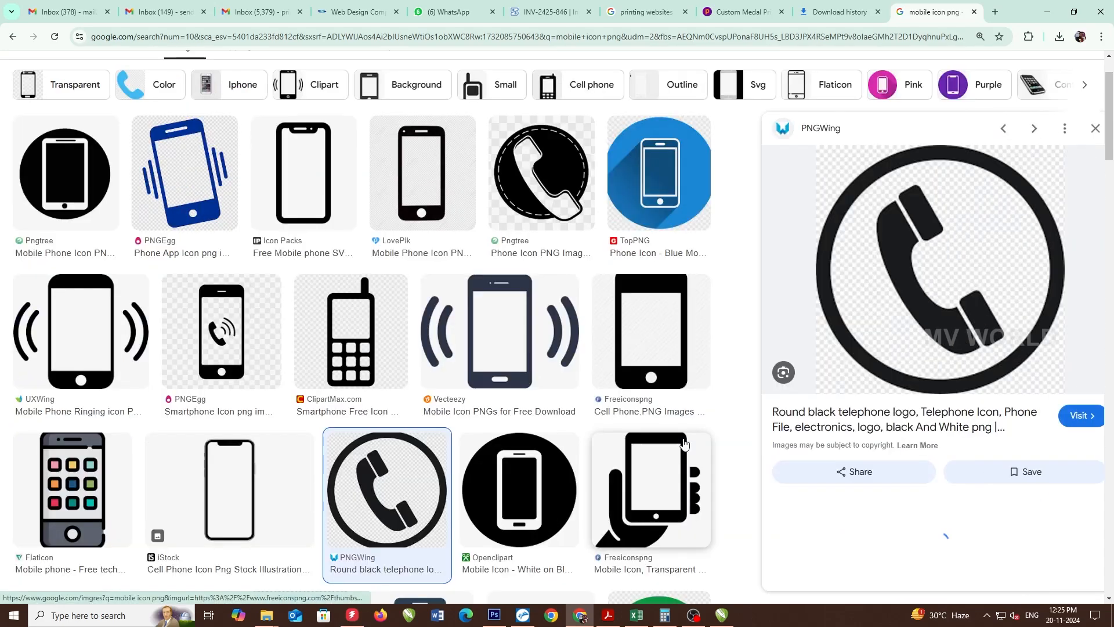
click(901, 310)
scroll(558, 293, down, 10)
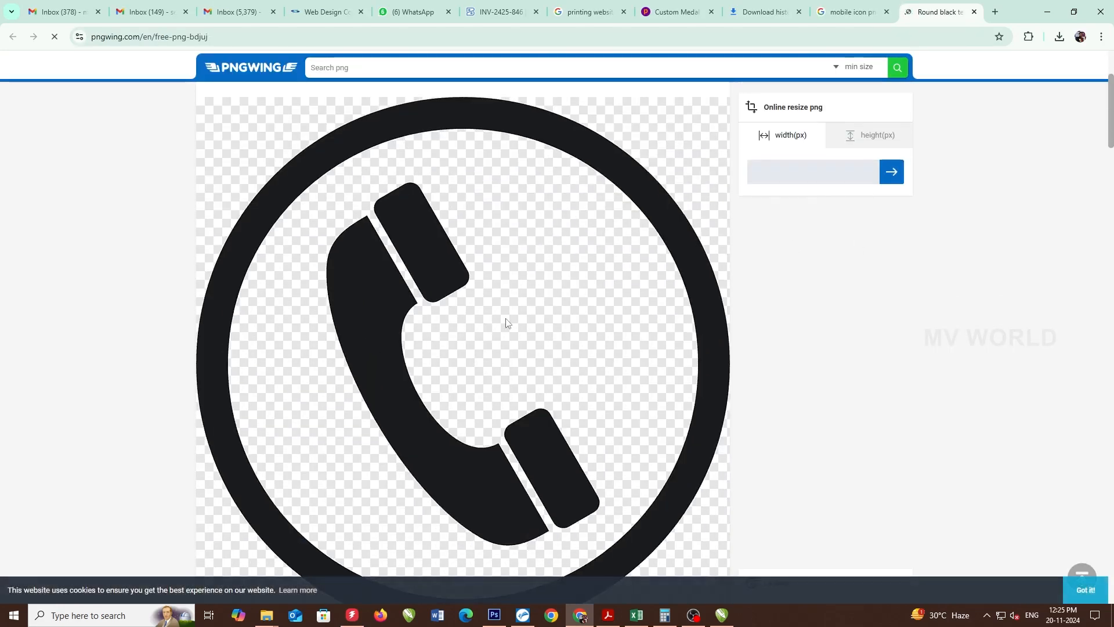
click(377, 428)
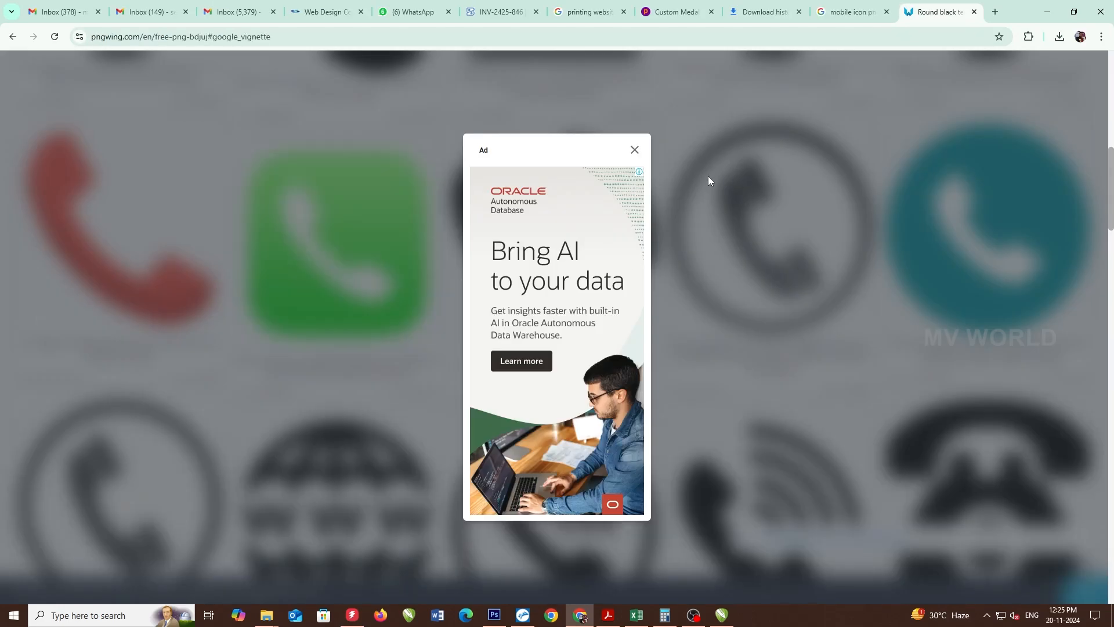
click(635, 150)
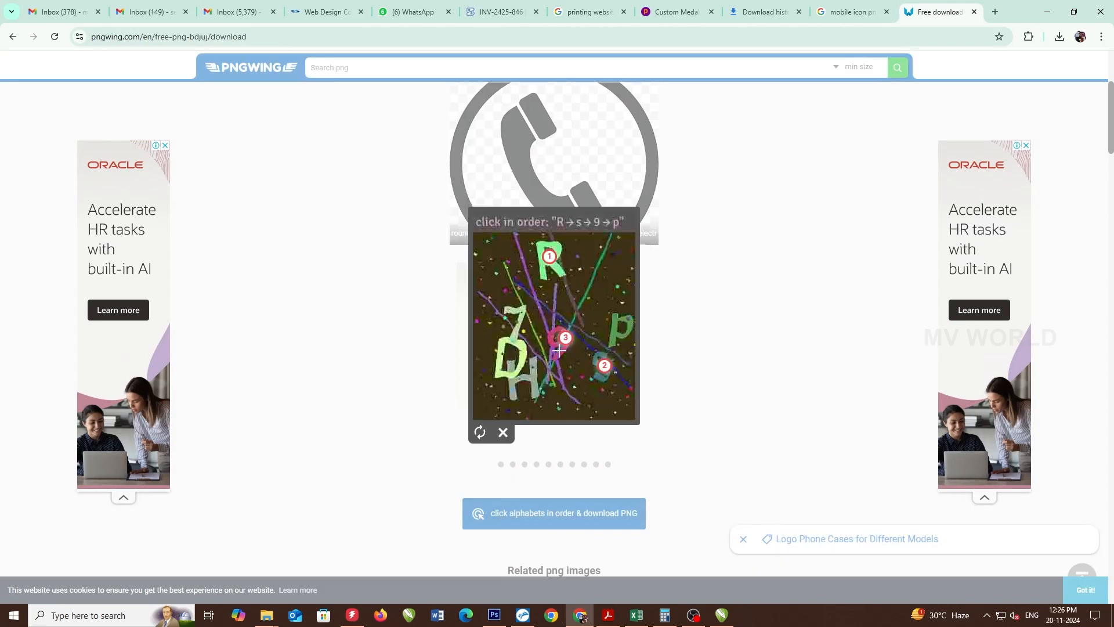
- Check pngwing.com.png in download history, open its folder, and return to CorelDRAW
key(ctrl+j)
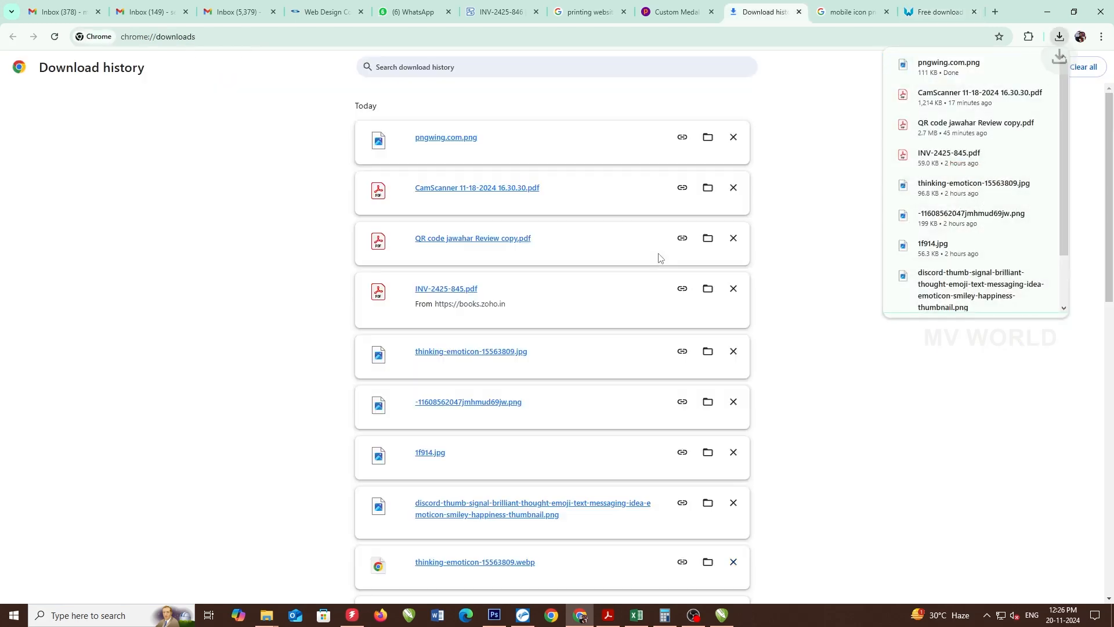
click(707, 137)
key(alt+Tab)
key(Tab)
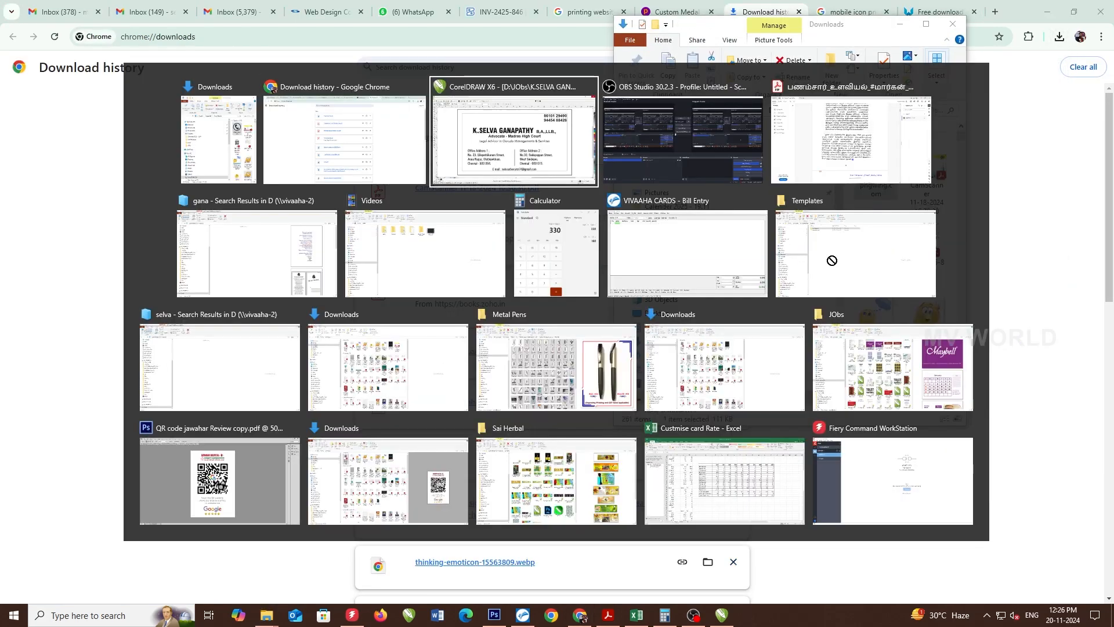
- Import the telephone PNG, size it to 20 mm, and shrink it beside the numbers
drag(620, 229, 595, 225)
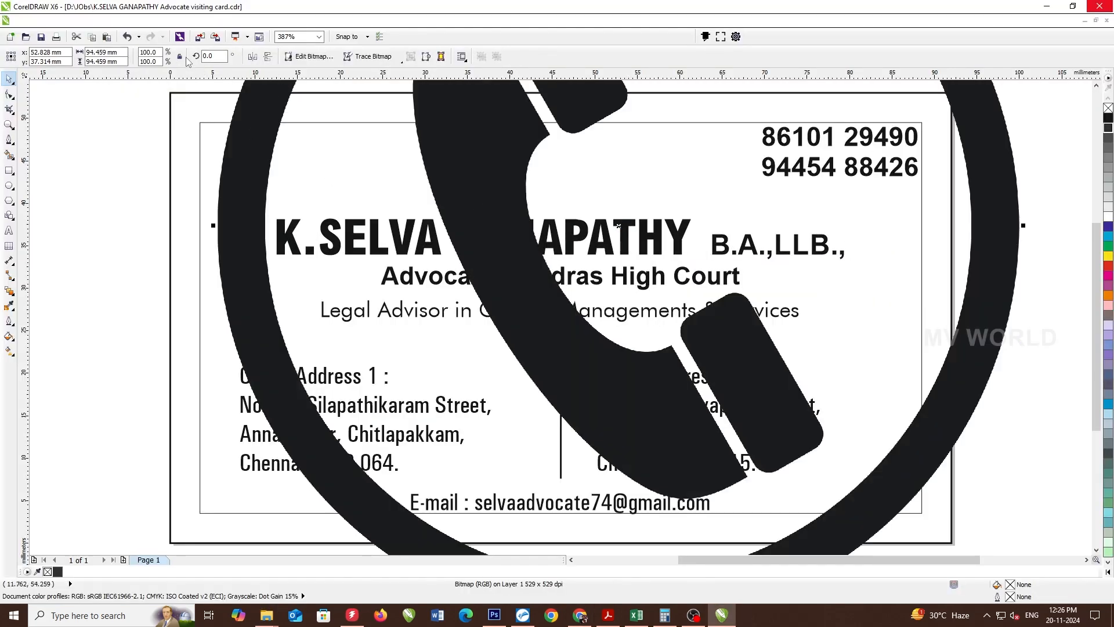
text(20)
key(Return)
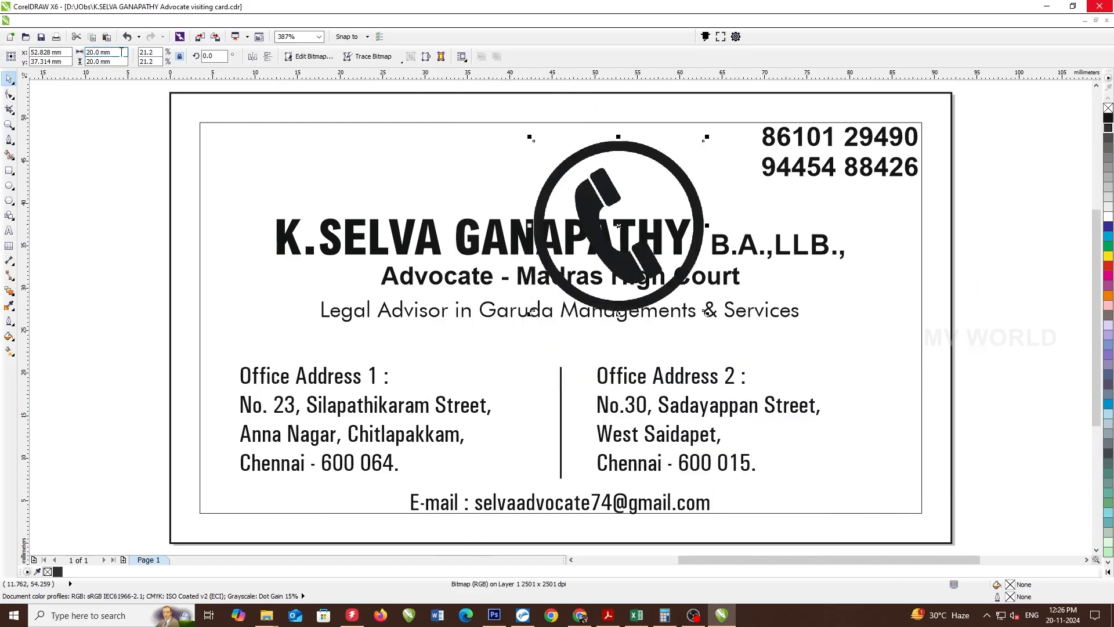
drag(707, 138, 751, 184)
scroll(751, 184, up, 2)
drag(730, 110, 737, 142)
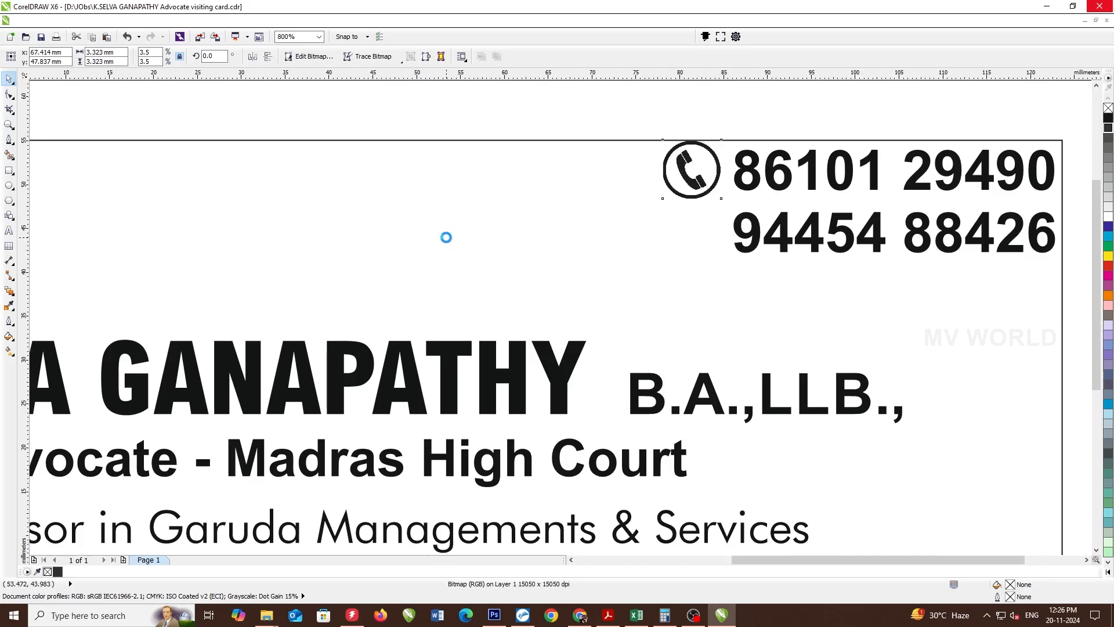
scroll(445, 236, up, 2)
- Undo the trial bitmap conversion and placement, returning the icon to its larger size beside the card
click(220, 27)
click(306, 78)
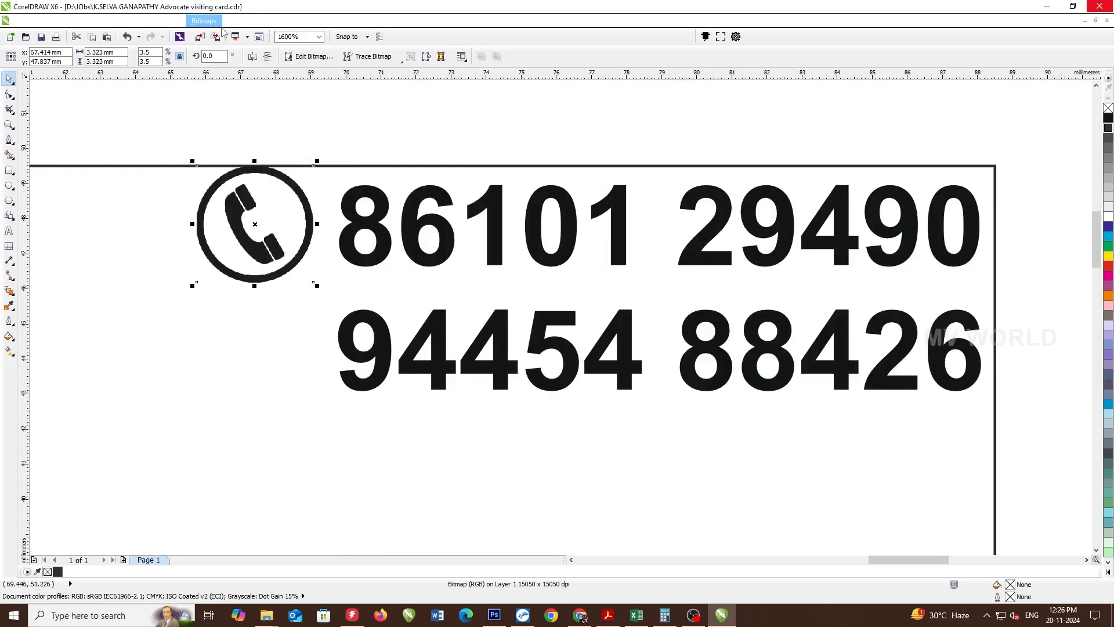
key(ctrl+z)
key(shift+F4)
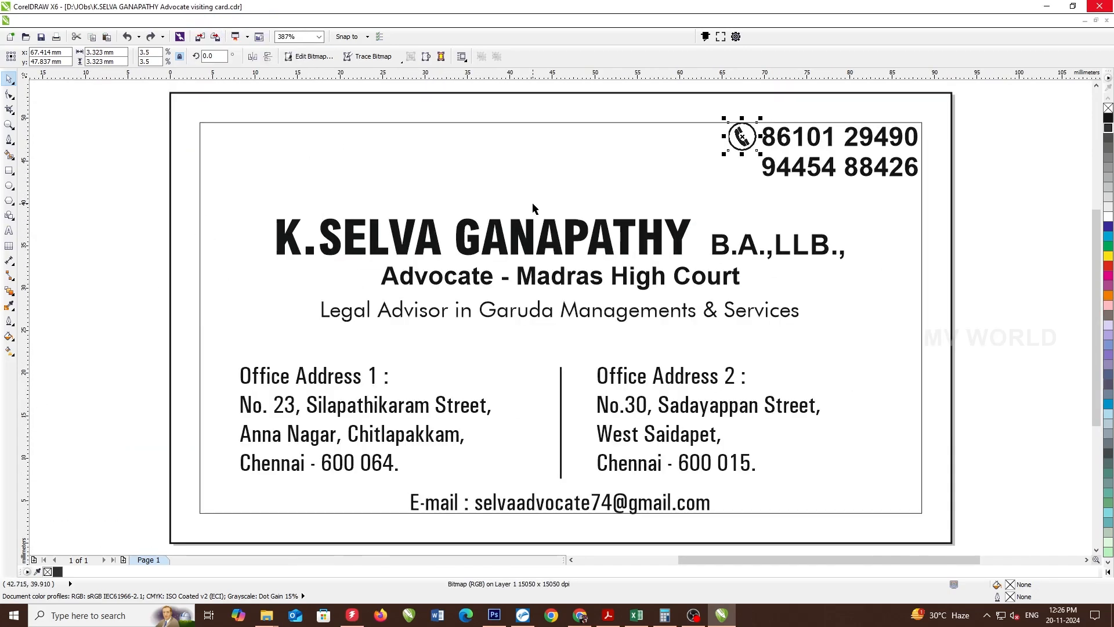
key(p)
scroll(518, 237, down, 2)
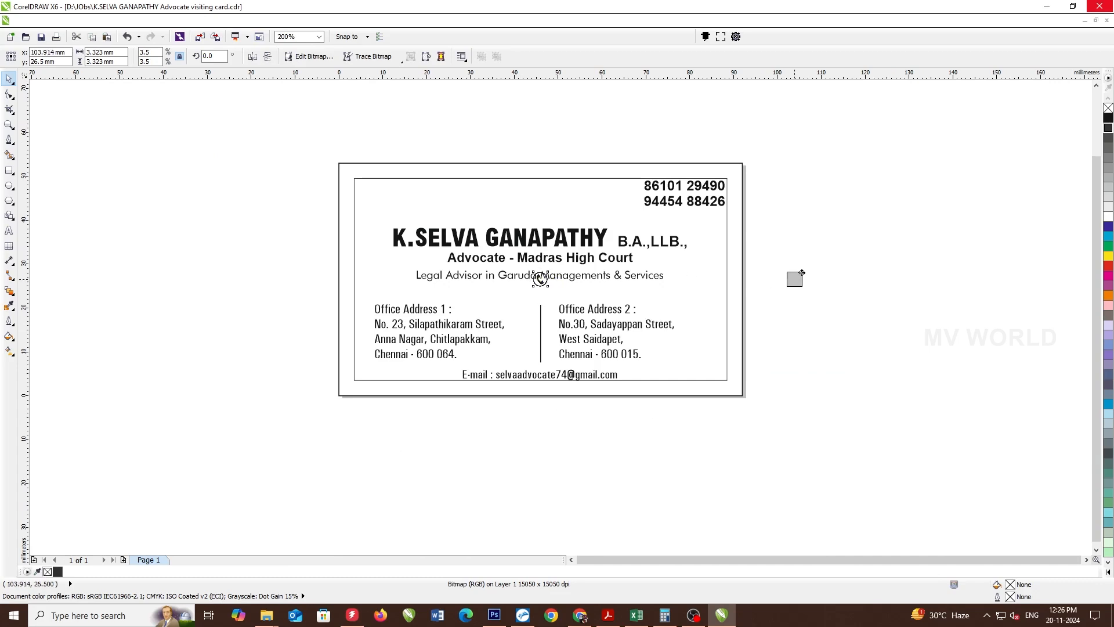
key(ctrl+z)
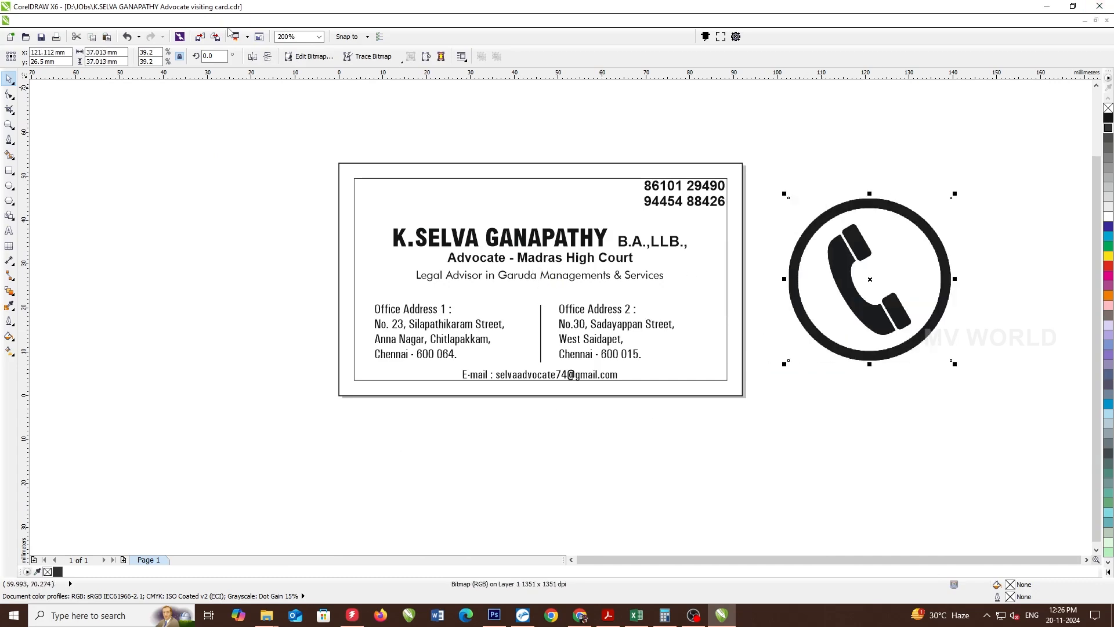
click(197, 20)
click(230, 33)
- Convert the icon to a 350 dpi CMYK bitmap and trace it as a high quality outline
key(Return)
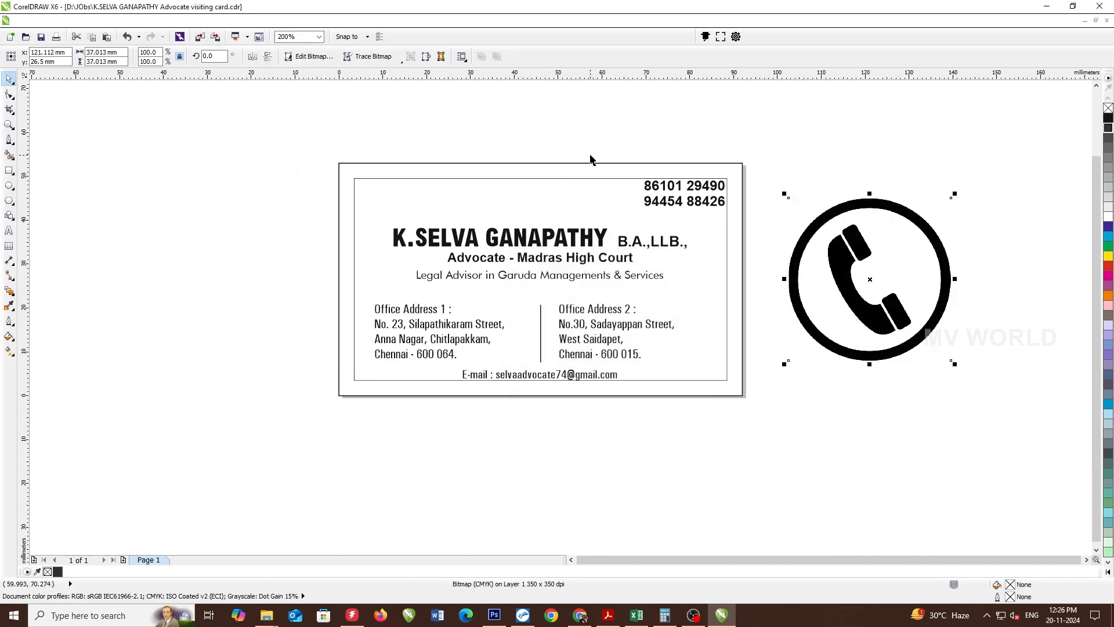
click(371, 56)
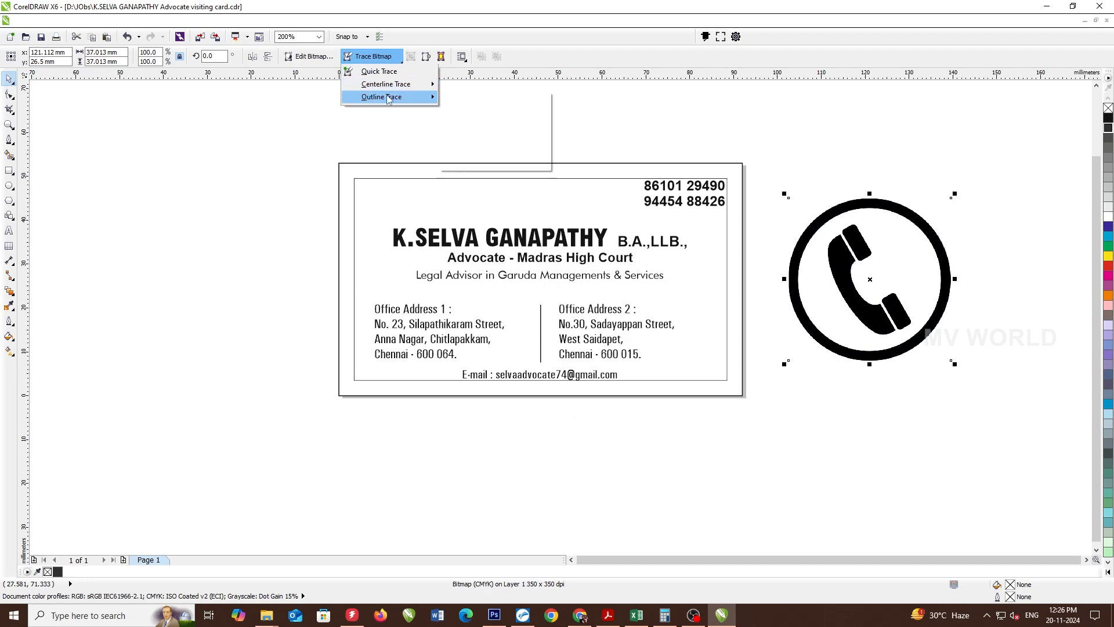
click(489, 158)
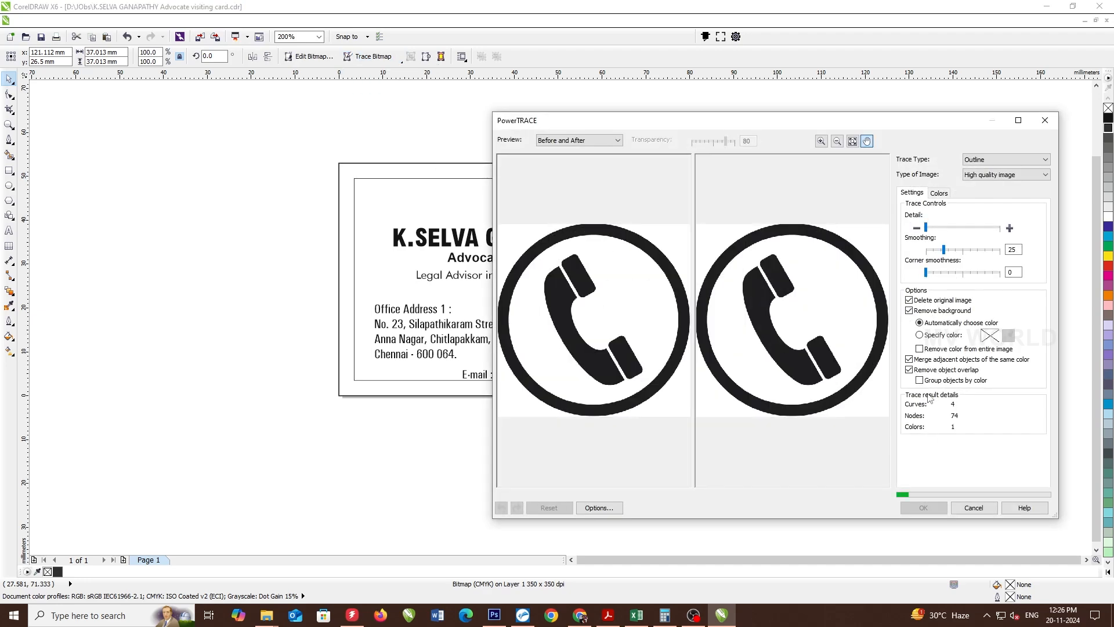
click(941, 505)
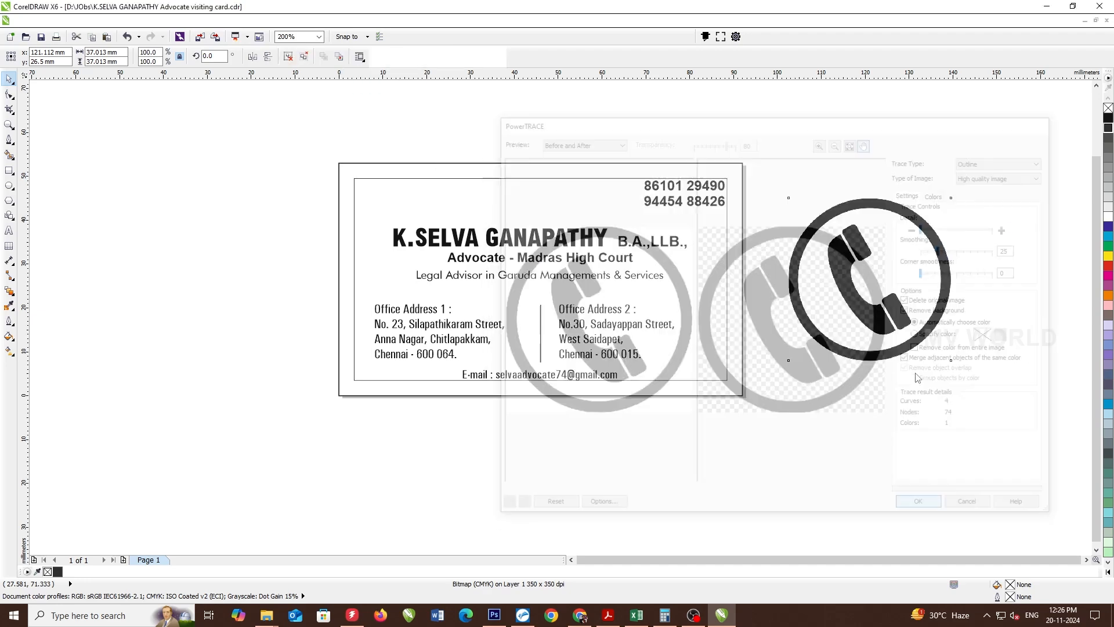
- Try blue and yellow on the traced icon, revert the colour, and group its four shapes
scroll(988, 270, up, 2)
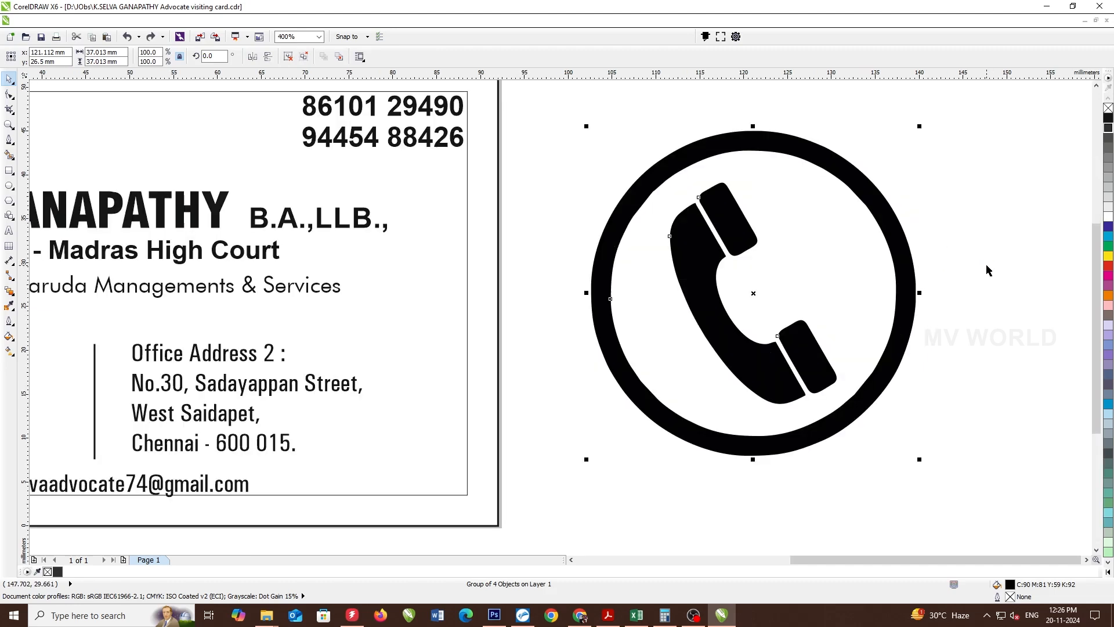
key(ctrl+z)
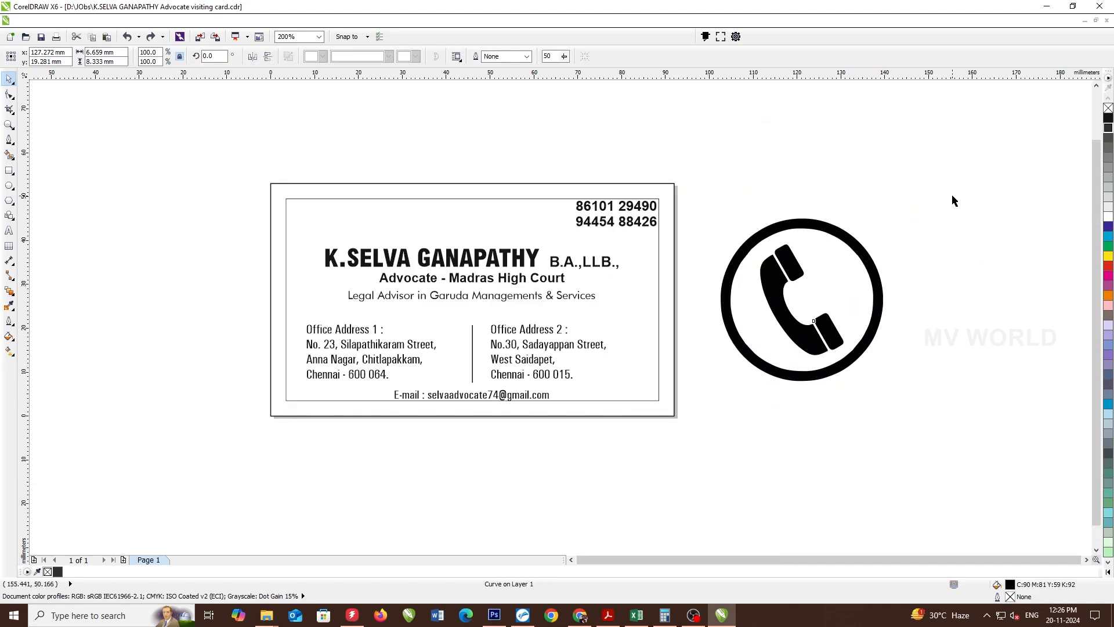
scroll(985, 272, down, 2)
click(1108, 236)
click(1108, 256)
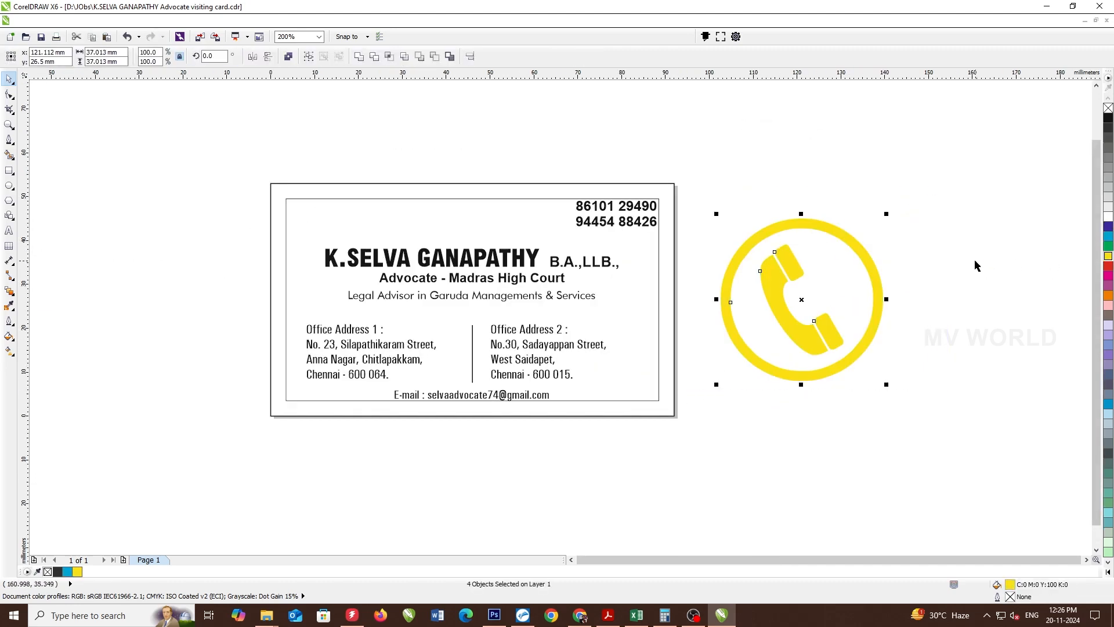
key(ctrl+z)
key(ctrl+z)
key(ctrl+g)
- Shrink the phone icon and move it onto the first phone number
drag(890, 215, 565, 226)
scroll(574, 192, up, 2)
scroll(577, 219, up, 2)
scroll(582, 194, up, 2)
drag(614, 138, 584, 169)
shift+click(624, 325)
scroll(616, 319, down, 2)
- Nudge the phone icon right against the numbers, then zoom to the whole card
click(533, 129)
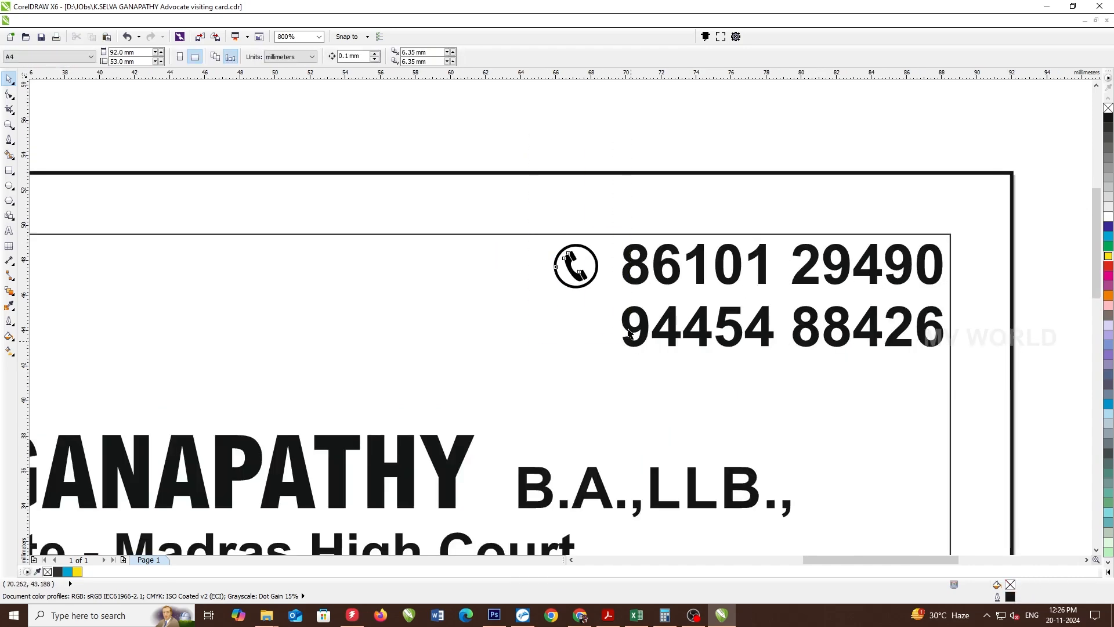
click(597, 265)
drag(599, 264, 612, 264)
click(641, 145)
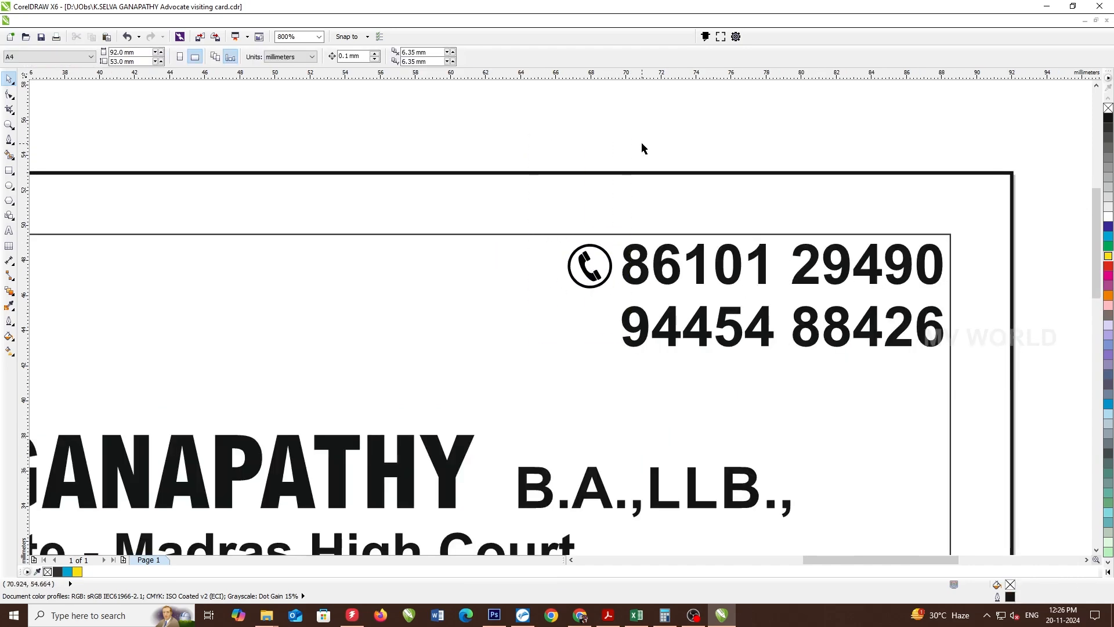
key(shift+F4)
key(alt+Tab)
key(alt+Tab)
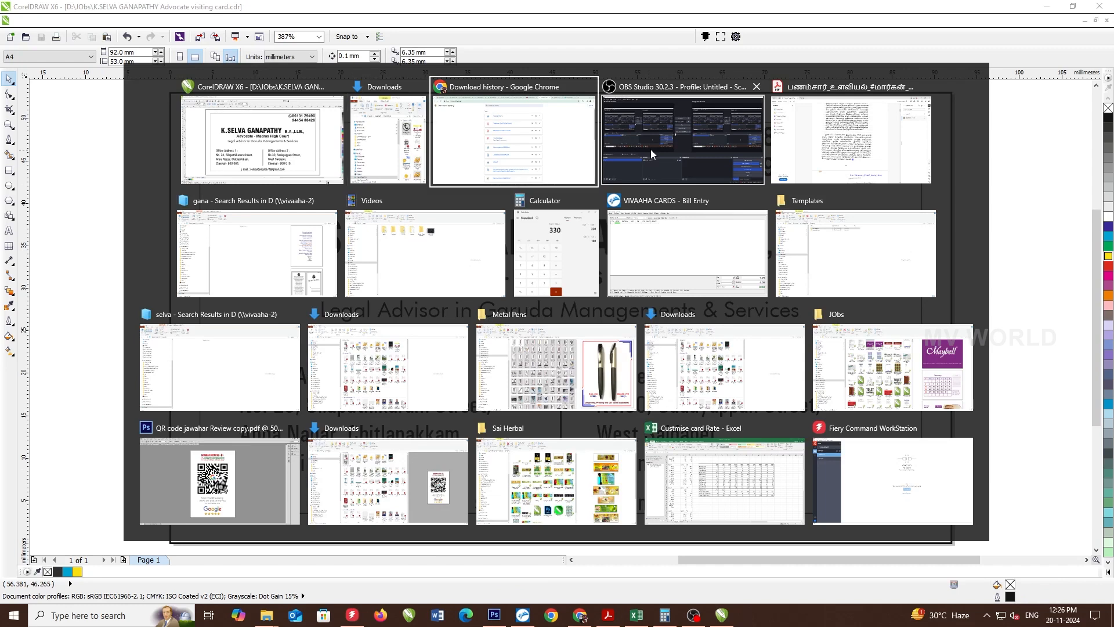
- Search Google Images in Chrome for 'ADVOCATE ICONG PNG'
click(850, 12)
scroll(225, 96, up, 2)
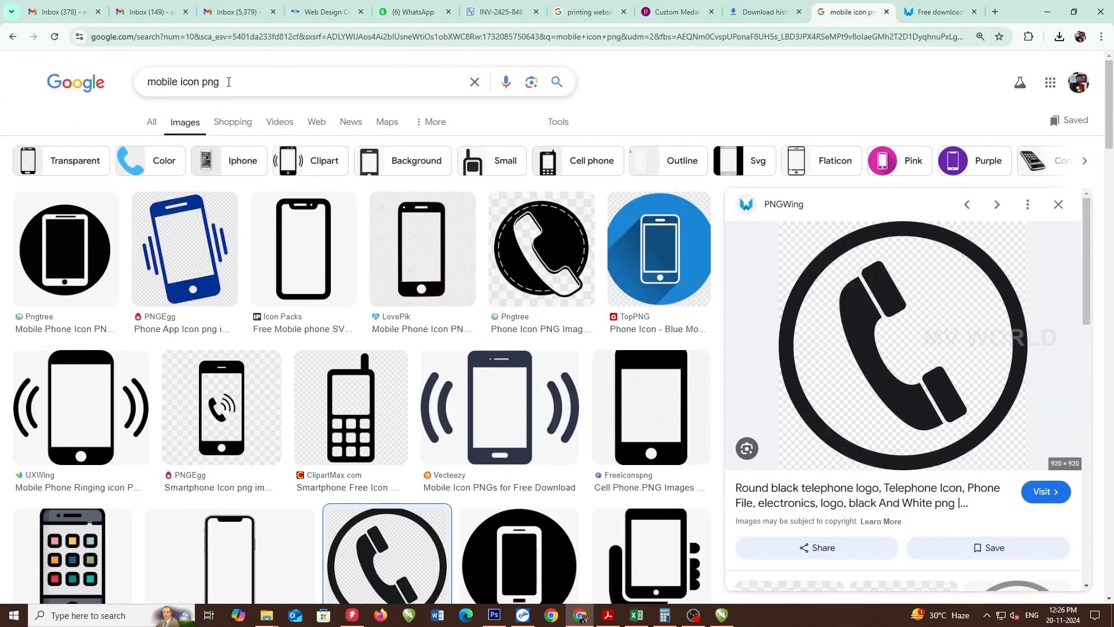
triple_click(230, 80)
text(ADVOCATE ICONG PNG)
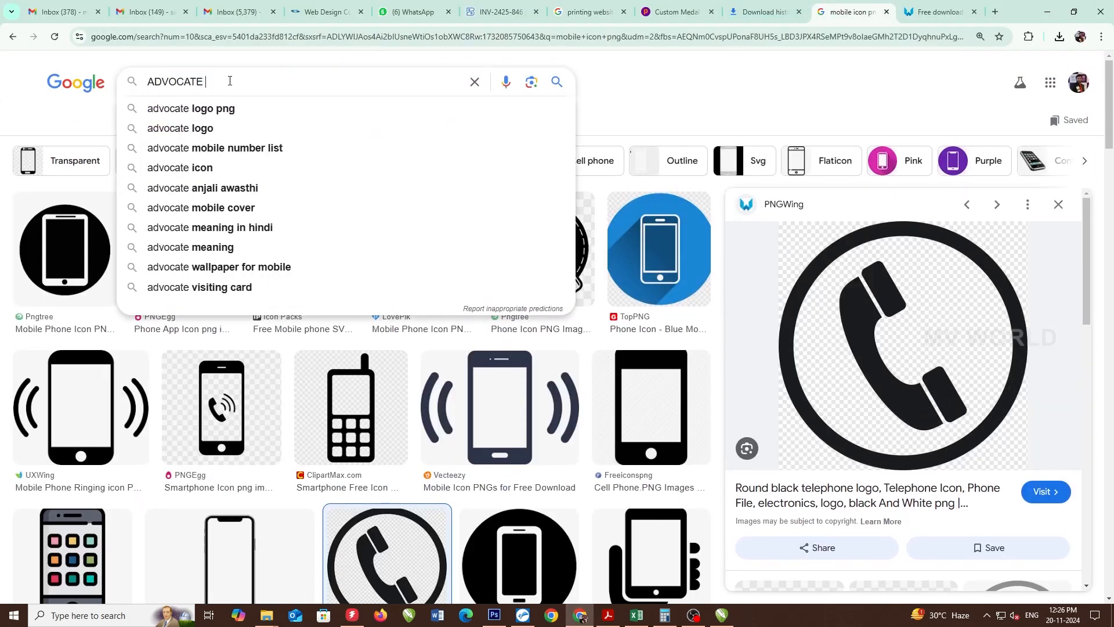
key(Return)
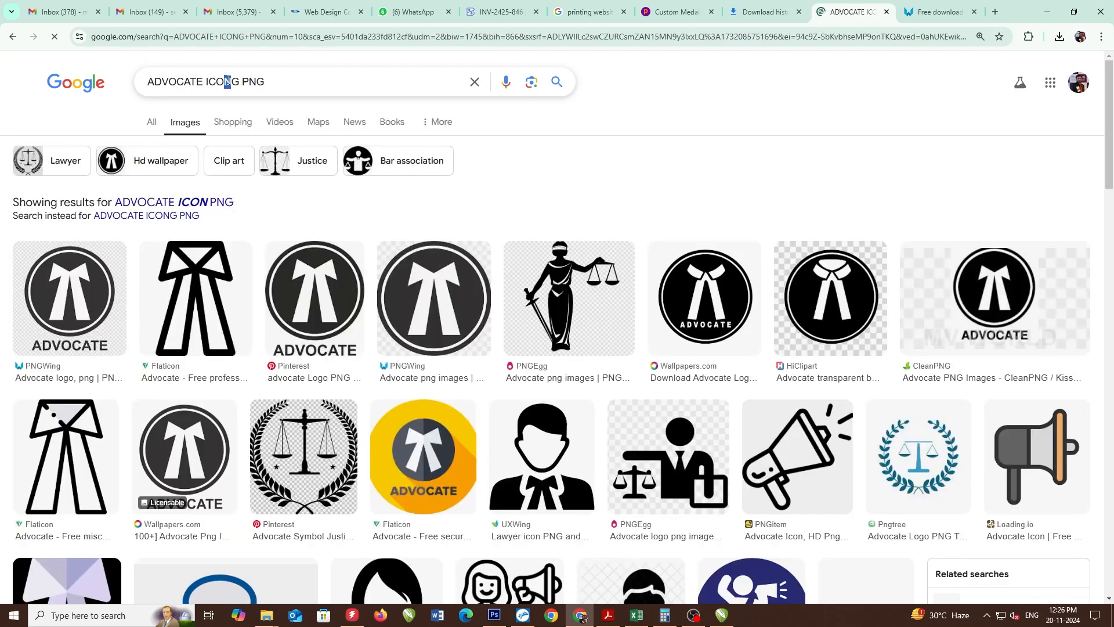
scroll(548, 254, down, 1)
- Open the PNG Mart Lady Justice image page, dismissing the ad overlay
click(548, 254)
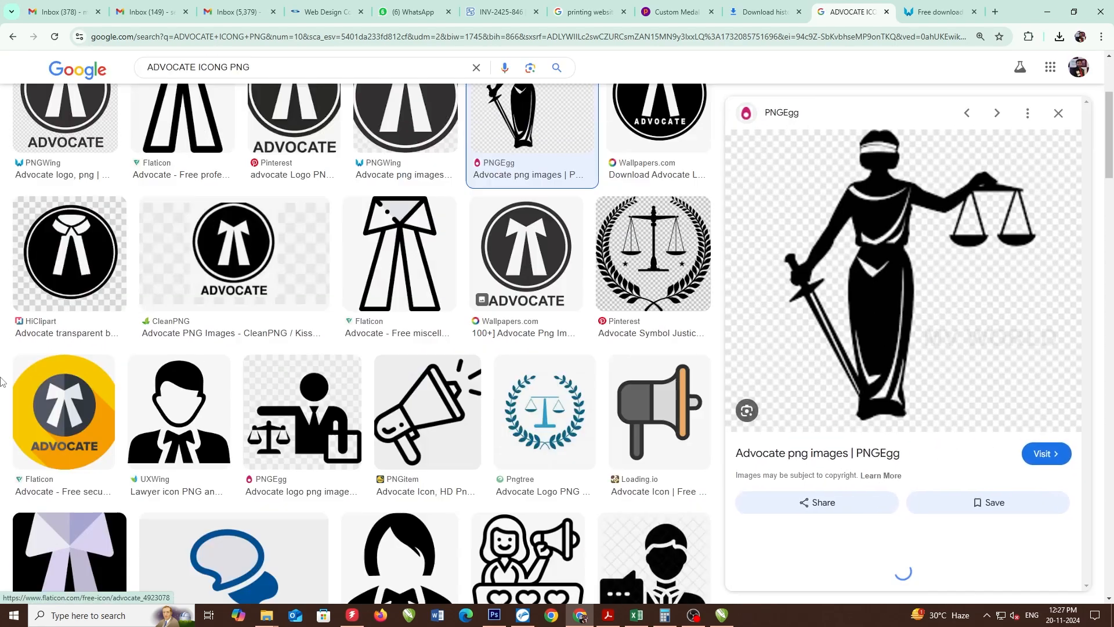
scroll(548, 254, down, 5)
scroll(998, 340, down, 10)
click(988, 256)
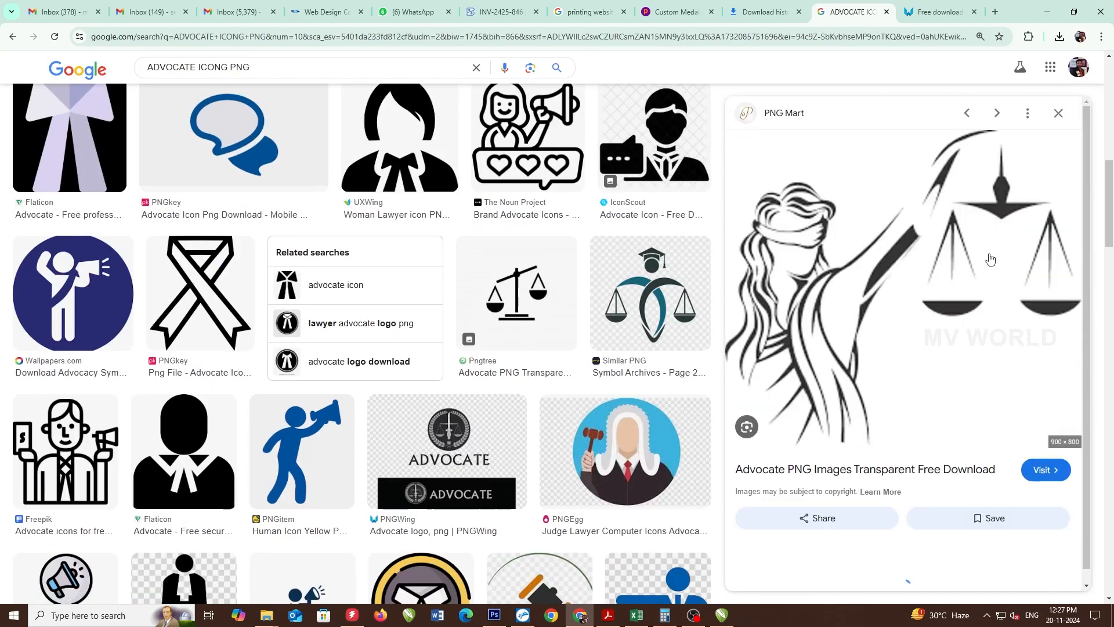
click(903, 280)
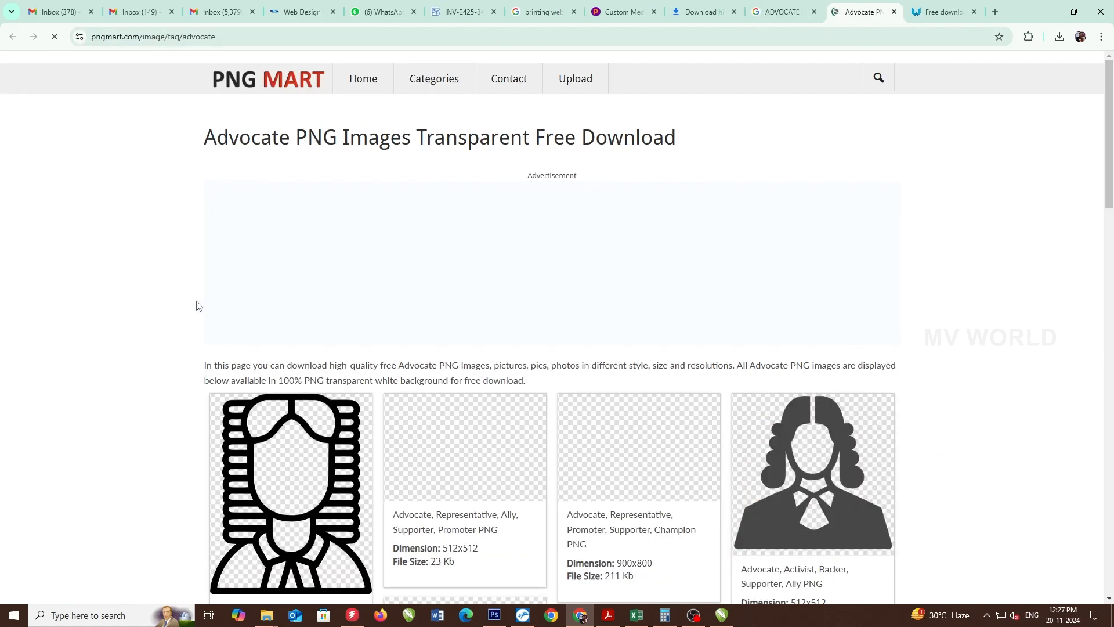
scroll(193, 292, down, 5)
click(652, 178)
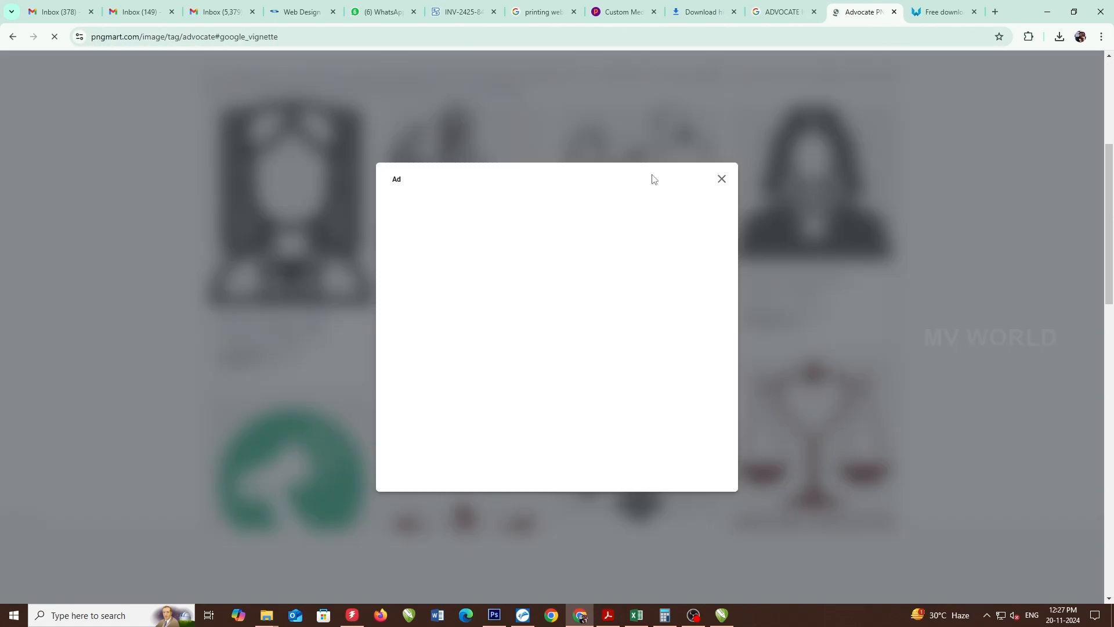
click(721, 180)
- Download Advocate-PNG-Isolated-HD.png and show it in its folder from Downloads
scroll(582, 356, down, 8)
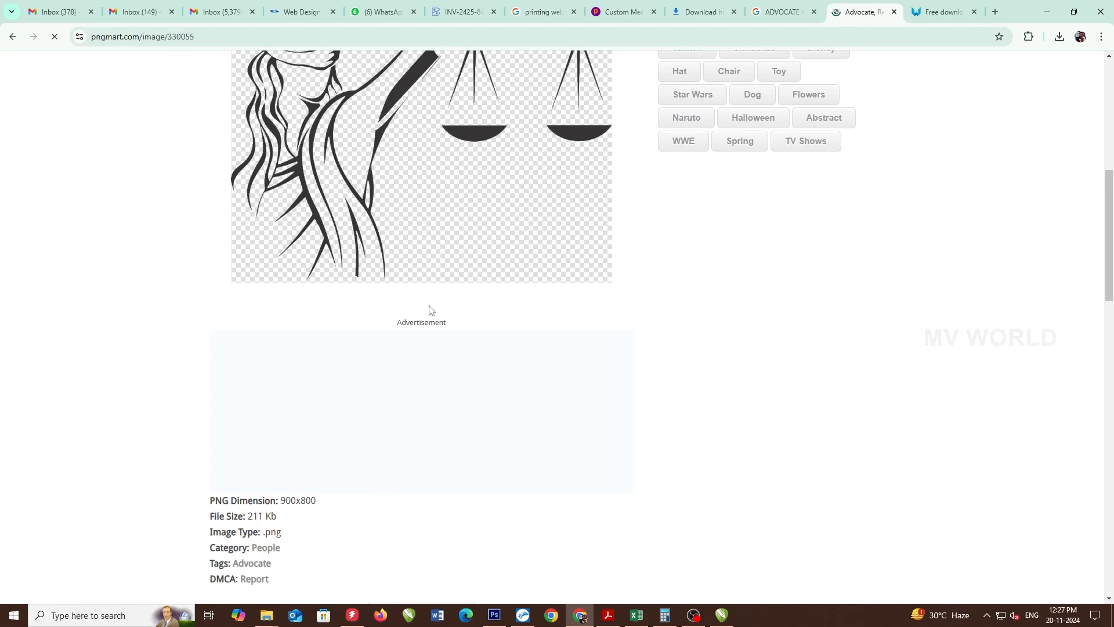
scroll(429, 310, up, 7)
scroll(293, 373, down, 10)
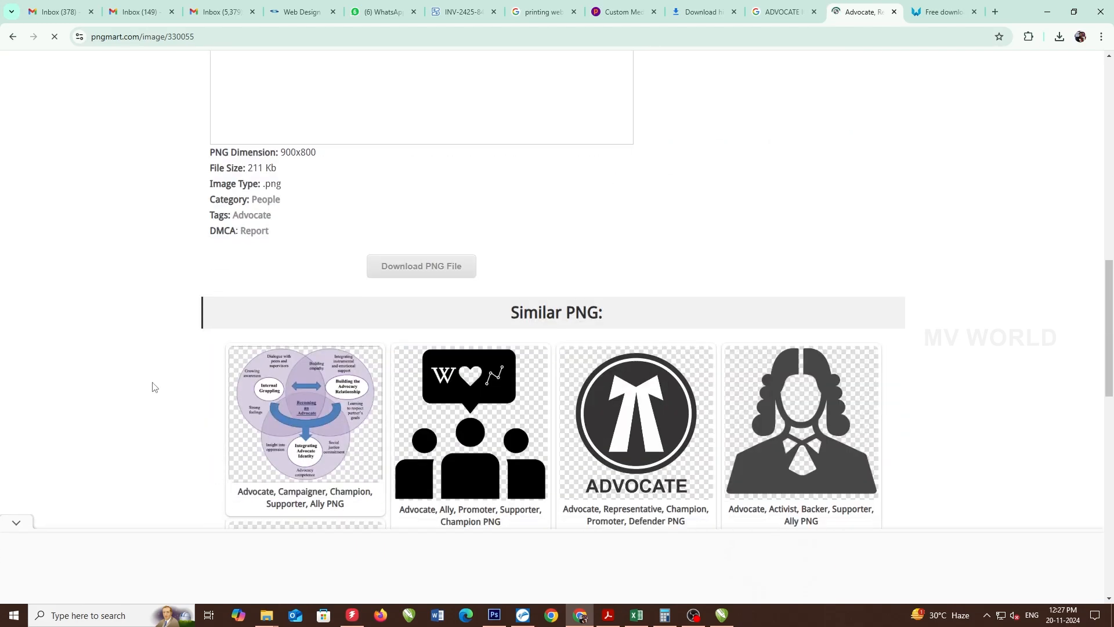
click(430, 267)
scroll(540, 278, down, 8)
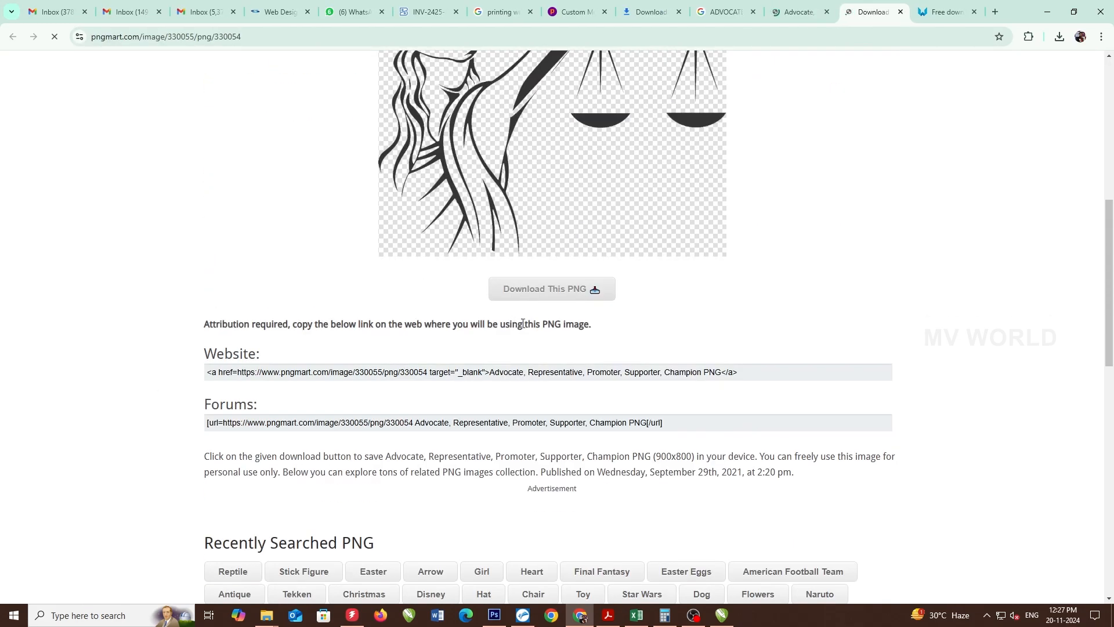
click(549, 290)
key(ctrl+j)
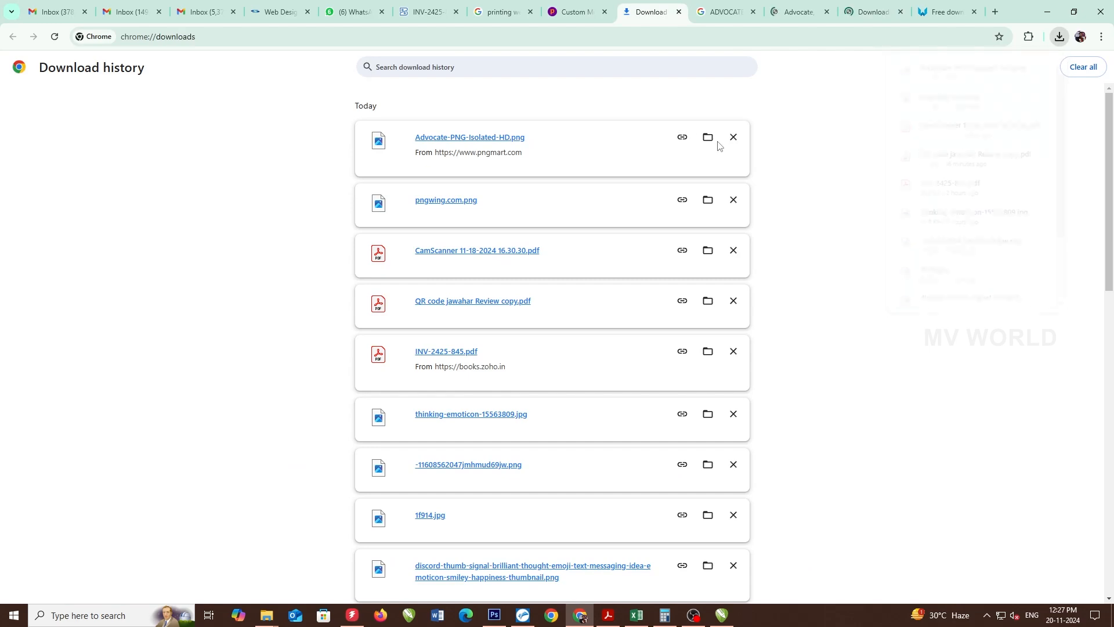
click(708, 138)
- Place the Lady Justice PNG on the card, set it 20 mm wide, then enlarge to about 42 mm
drag(881, 165, 351, 197)
key(alt+Tab)
key(alt+Tab)
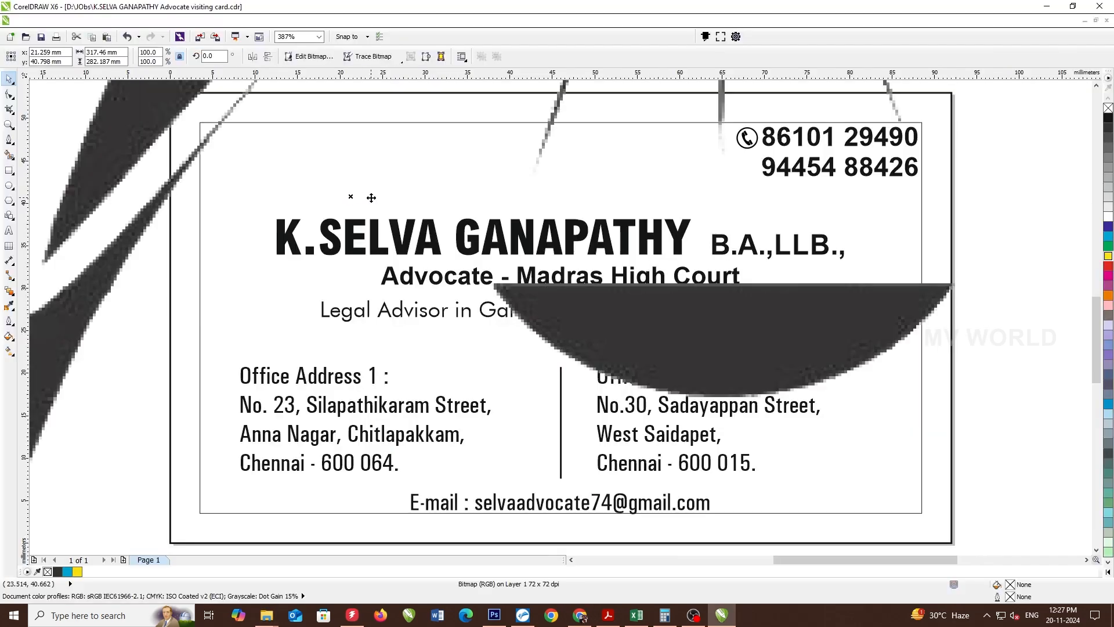
double_click(100, 51)
text(20)
key(Return)
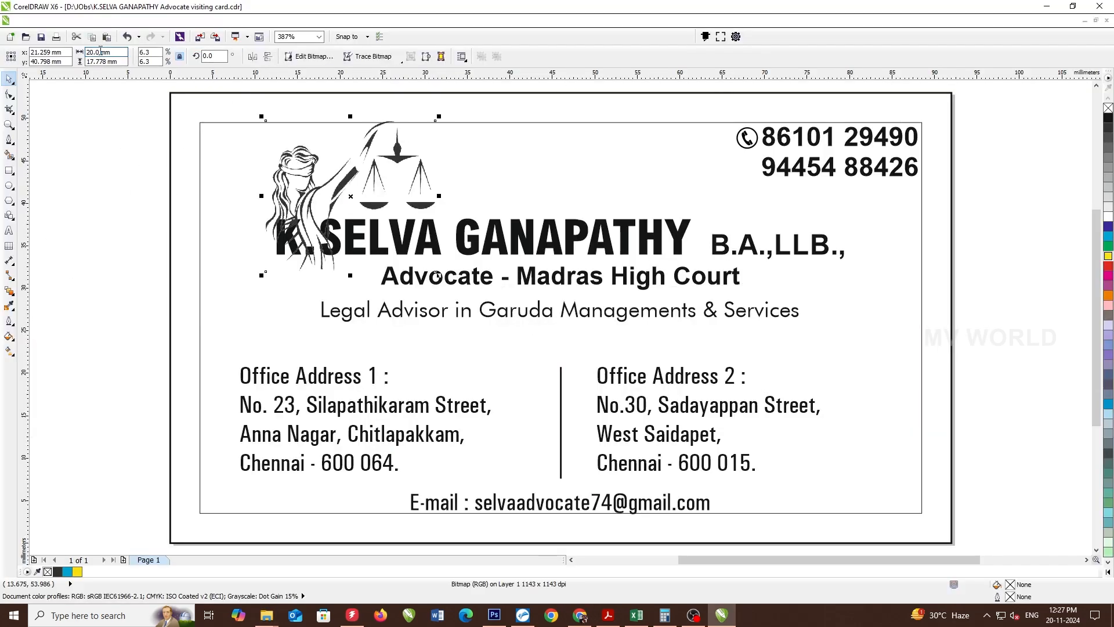
scroll(334, 156, down, 2)
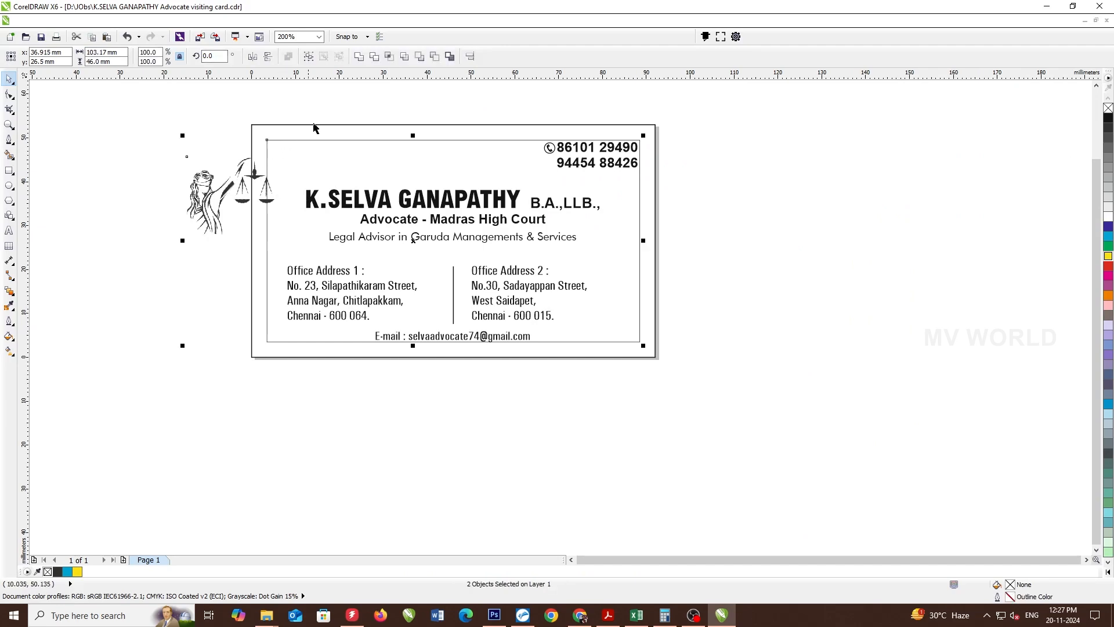
drag(279, 152, 326, 110)
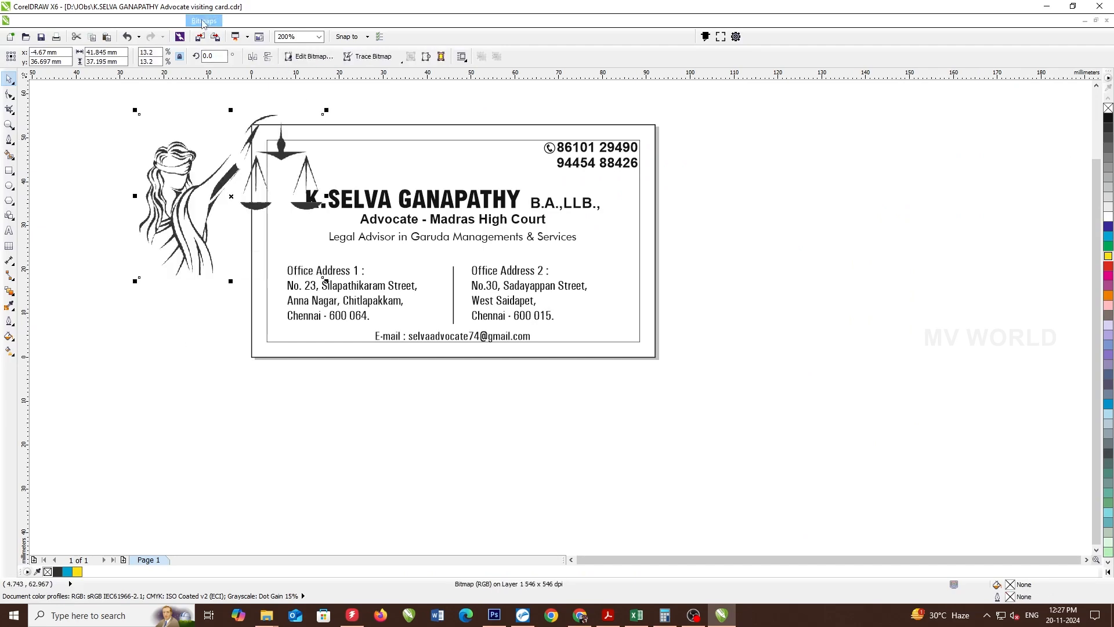
- Trace the Lady Justice bitmap as a high quality outline into a vector group
click(204, 21)
click(209, 36)
click(395, 60)
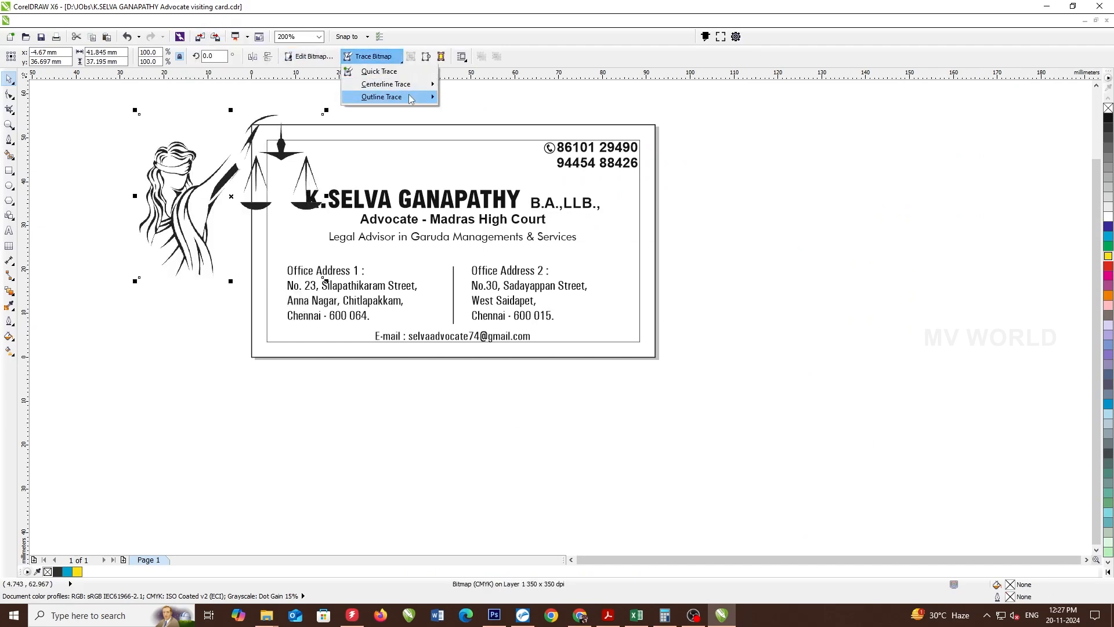
mouse_move(410, 98)
click(487, 168)
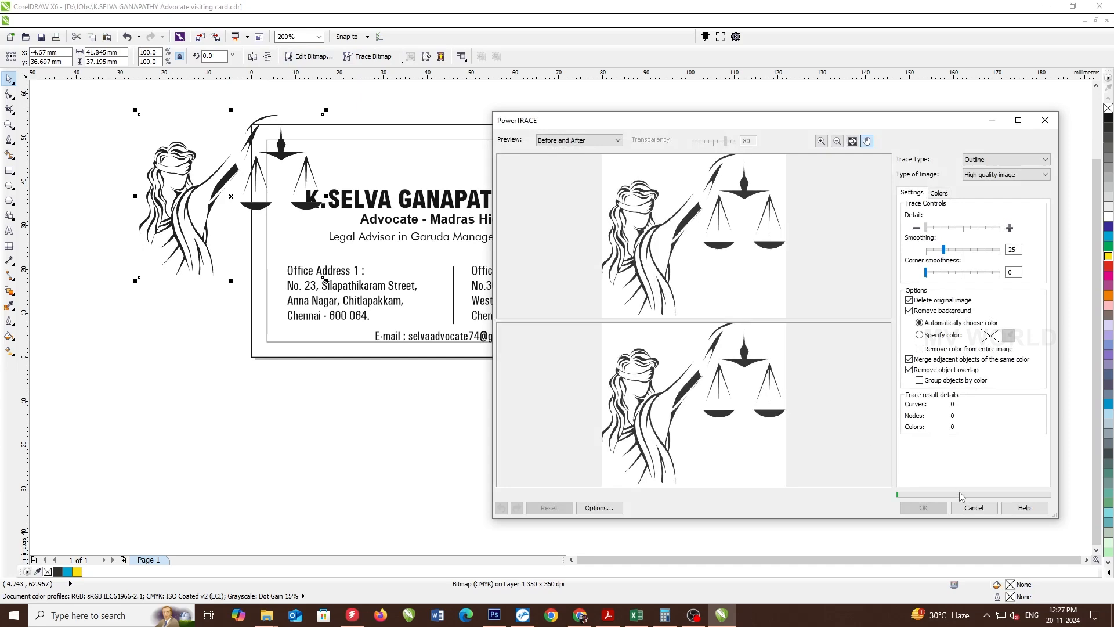
click(923, 508)
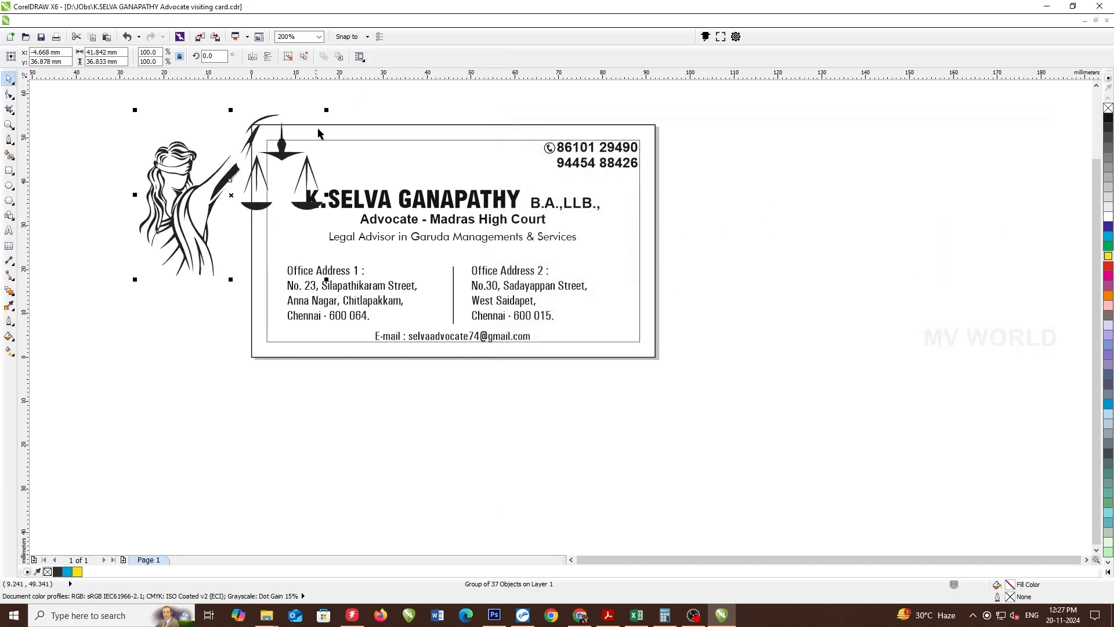
- Shrink the traced Lady Justice to half size, place it at the card's top-left, and ungroup the card
drag(327, 111, 277, 153)
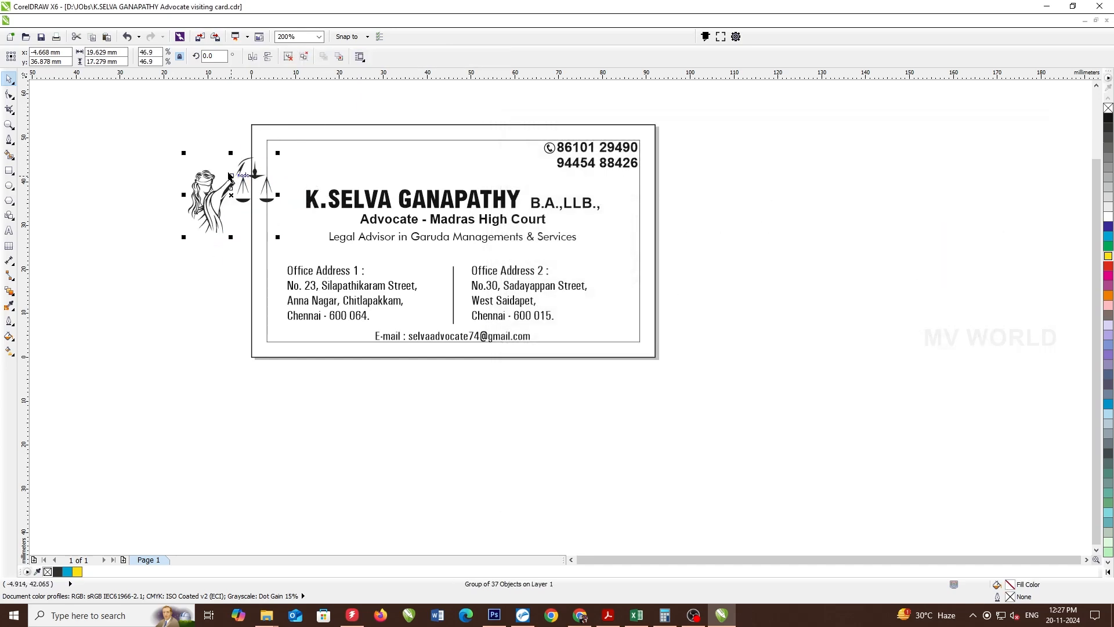
mouse_move(228, 191)
mouse_down()
mouse_move(310, 186)
mouse_move(315, 223)
mouse_up()
click(422, 209)
key(ctrl+u)
click(406, 204)
- Shrink the name text slightly and move the name and two subtitle lines down
click(301, 221)
click(321, 207)
key(ctrl+z)
shift+click(620, 201)
drag(783, 172, 291, 253)
ctrl+drag(393, 197, 394, 204)
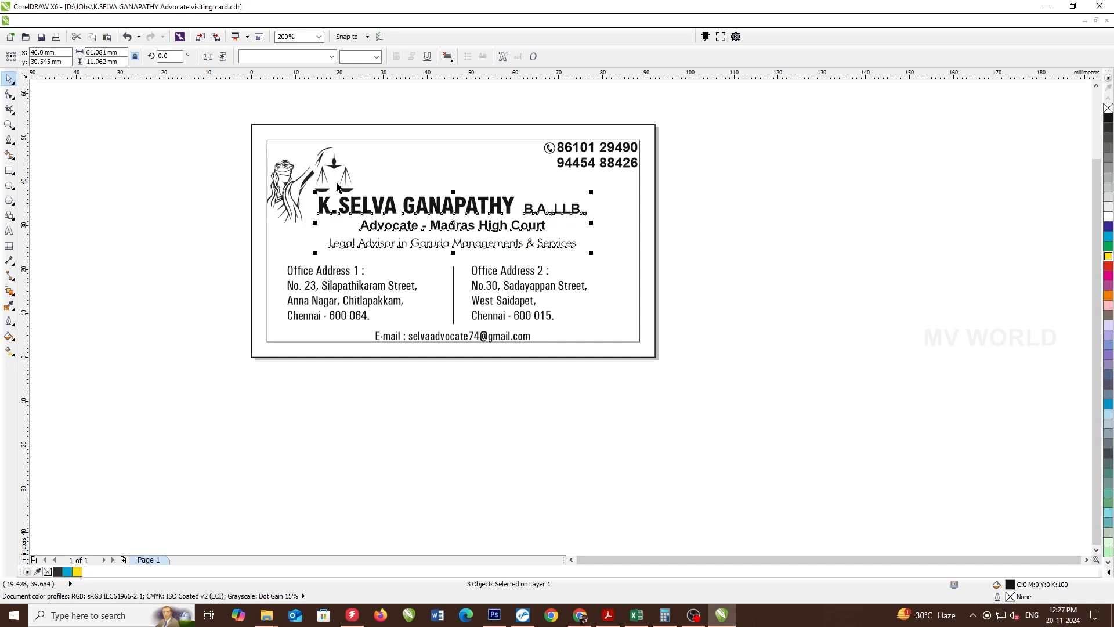
- Shrink the Lady Justice logo further and move it up slightly
click(297, 179)
scroll(285, 177, up, 1)
drag(286, 178, 290, 171)
key(ctrl+z)
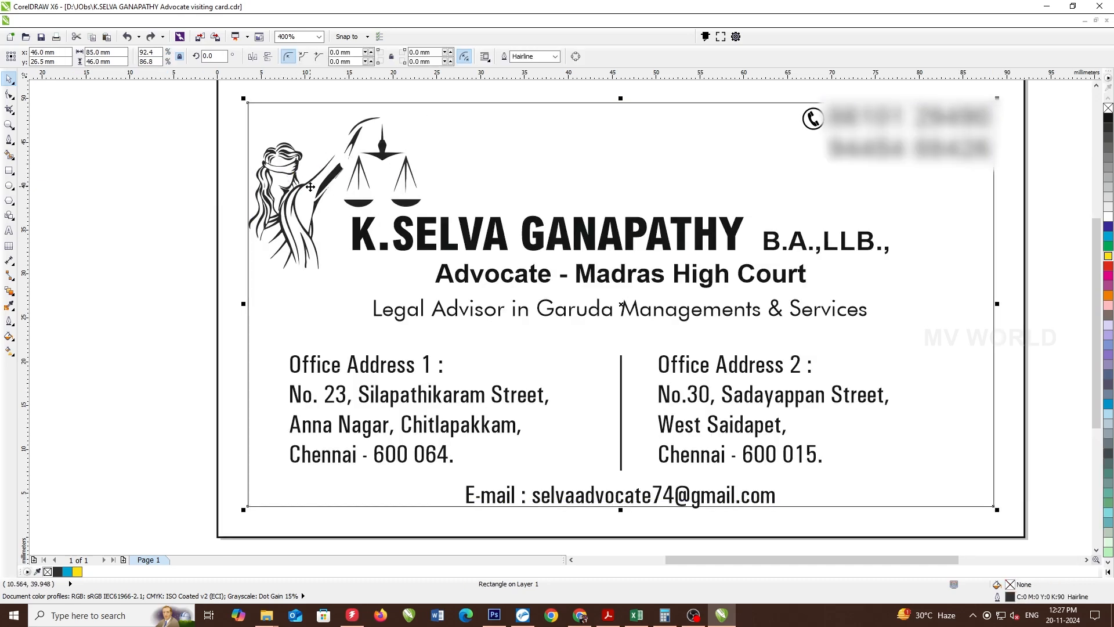
click(379, 137)
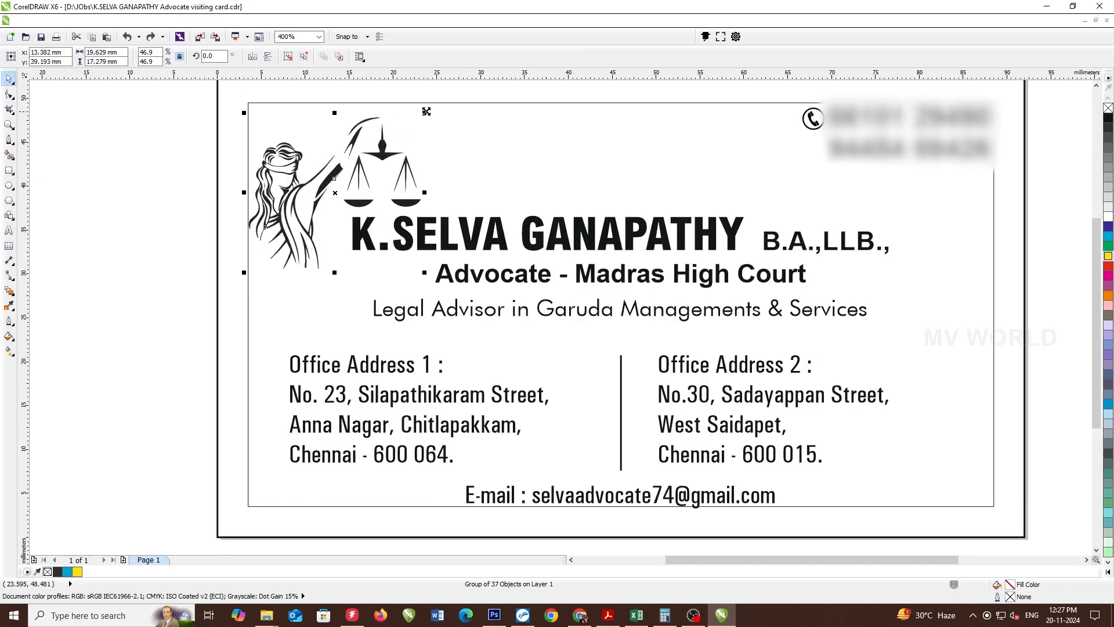
shift+drag(423, 111, 412, 123)
drag(346, 170, 347, 162)
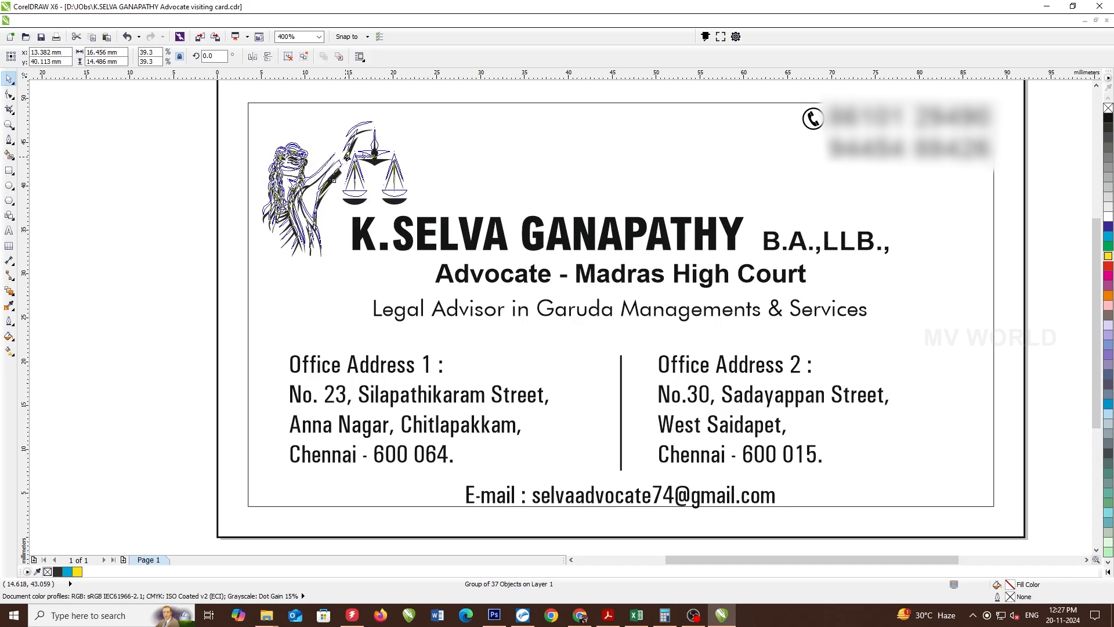
- Enlarge the Legal Advisor line's font size
click(444, 310)
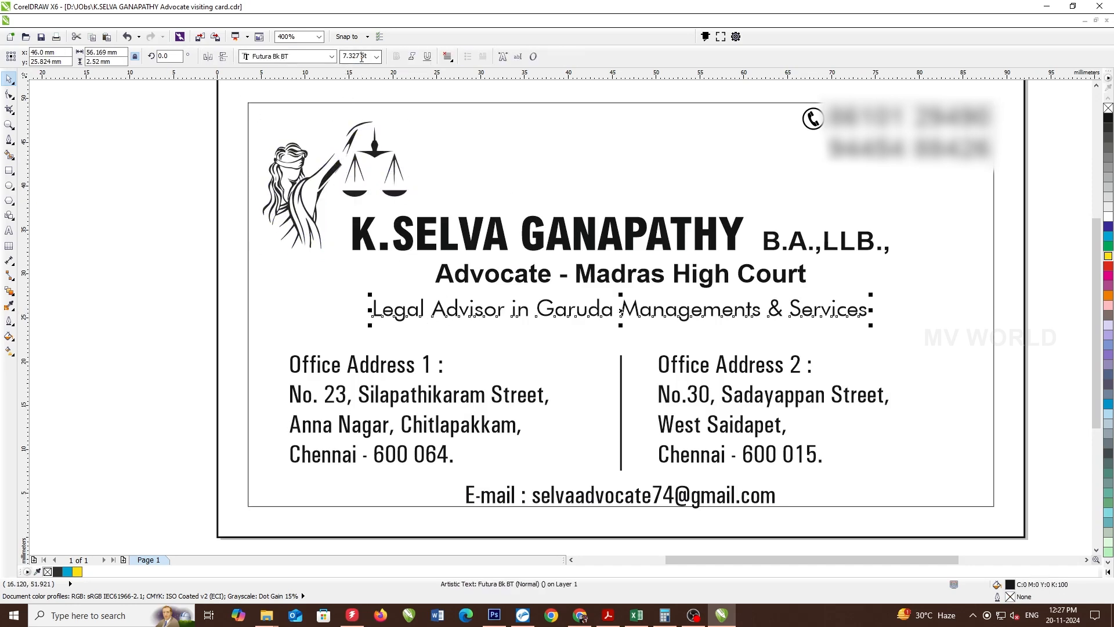
key(Return)
scroll(456, 228, down, 1)
- Nudge the Legal Advisor line slightly lower
click(681, 258)
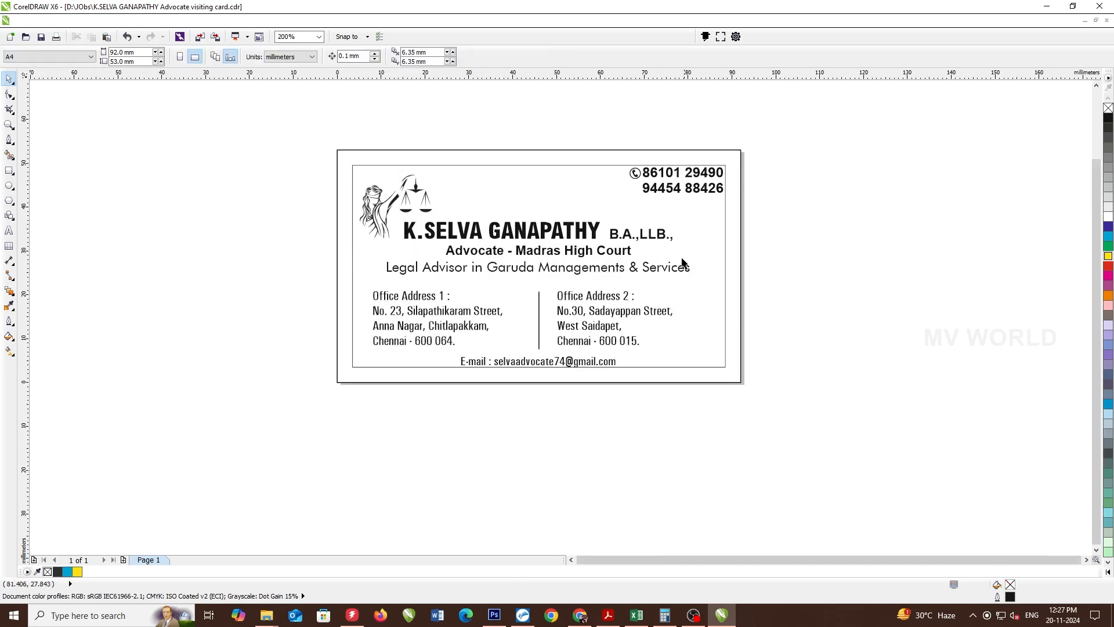
click(690, 268)
key(Escape)
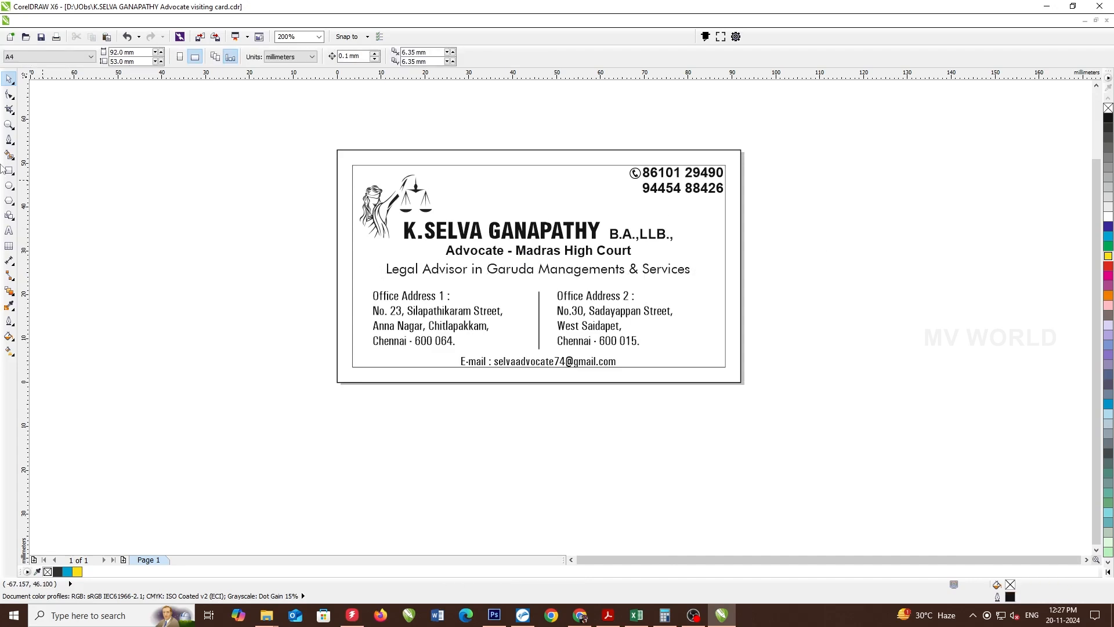
- Add a 92 mm page-frame rectangle and lower its top edge to leave it 22.623 mm tall
double_click(9, 170)
key(shift+F2)
click(10, 79)
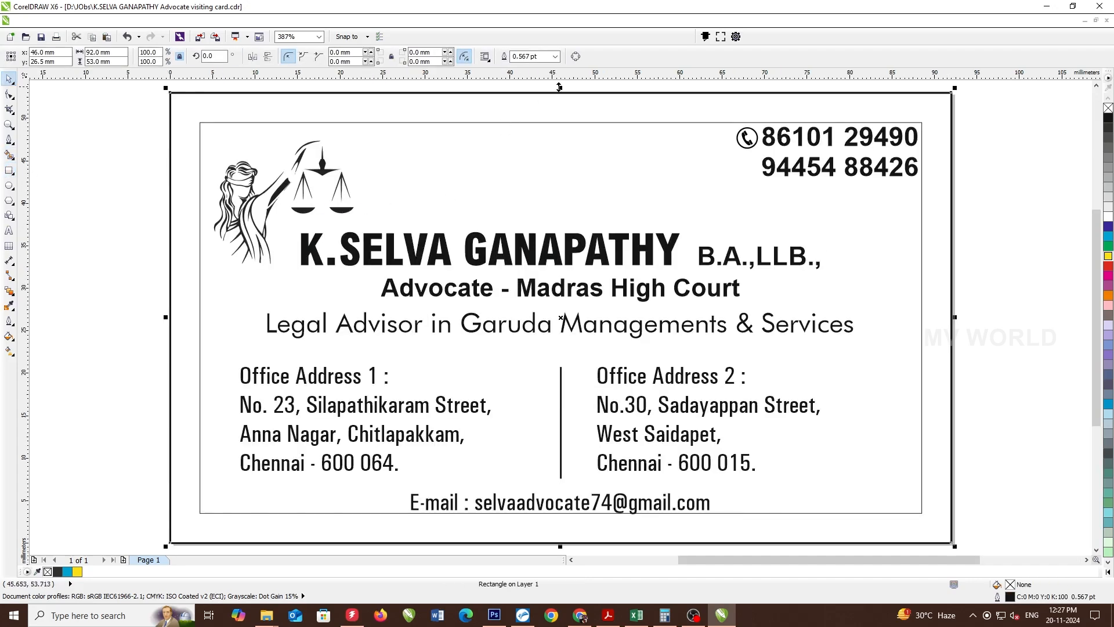
drag(561, 92, 578, 347)
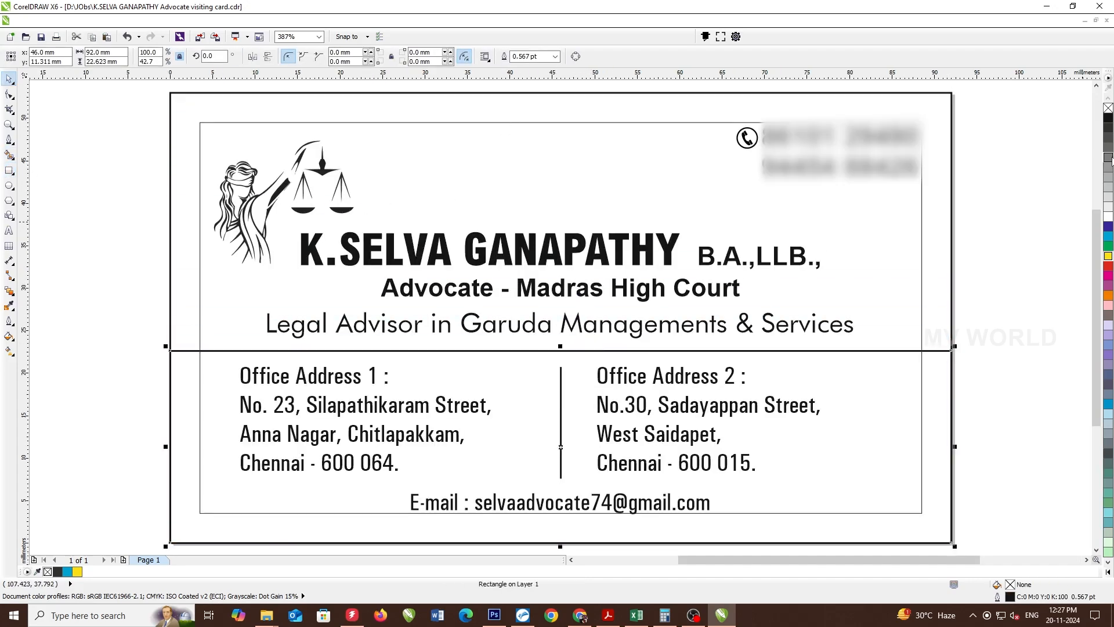